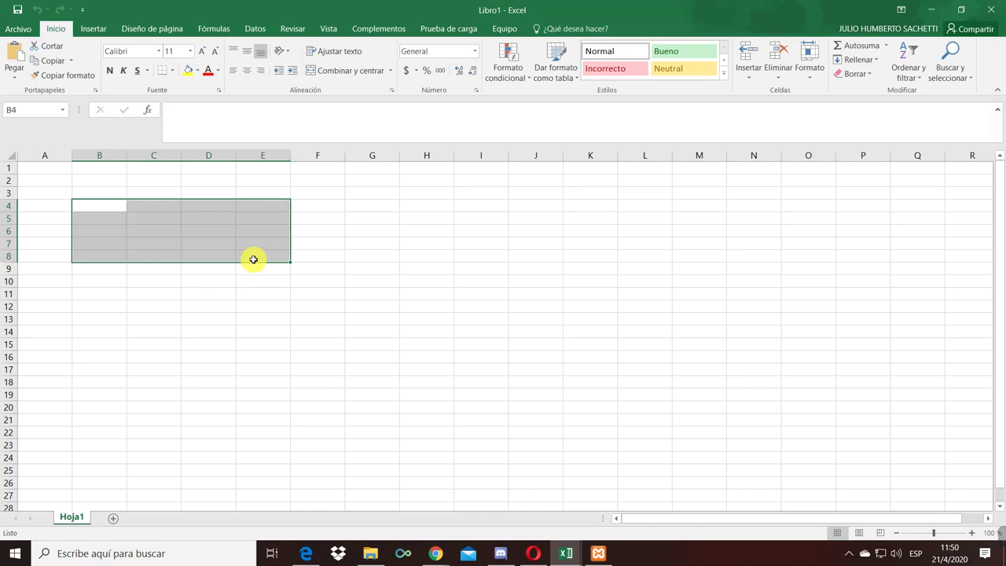
- Enter the headers apynom, direccion and telefono in C4:E4
{"action": "left_click", "coordinate": [91, 209]}
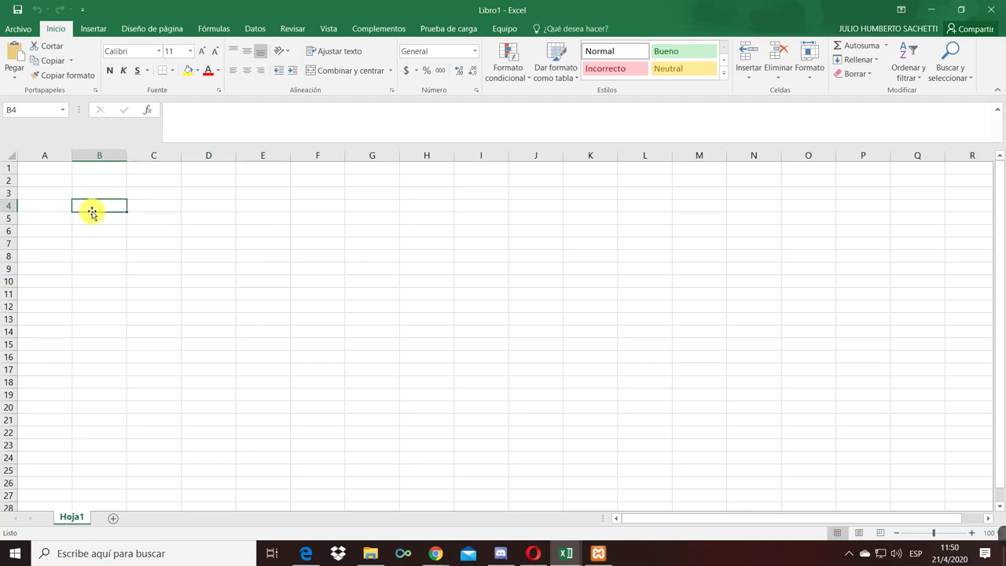
{"action": "key", "text": "Right"}
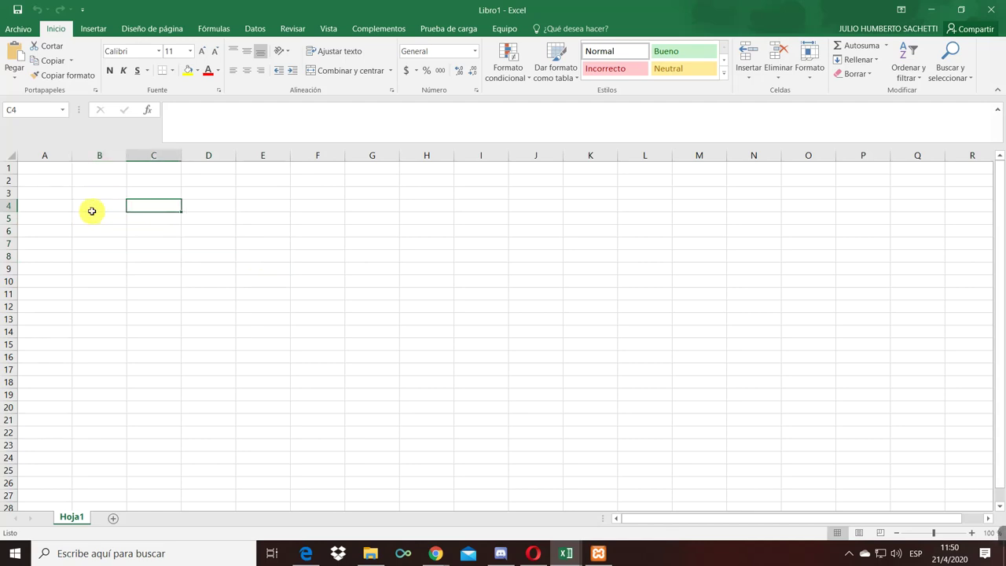
{"action": "type", "text": "apynom"}
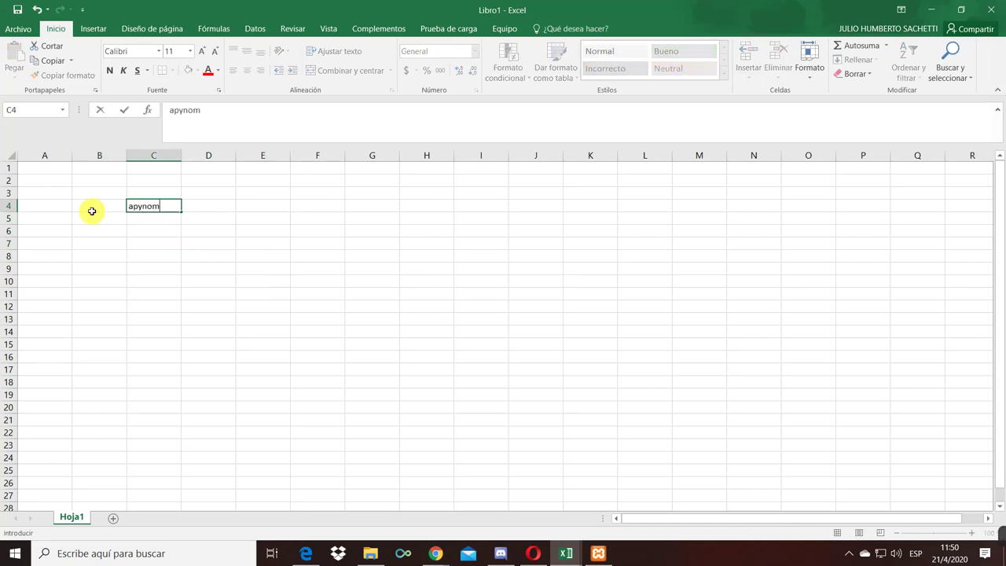
{"action": "key", "text": "Right"}
{"action": "type", "text": "direccion"}
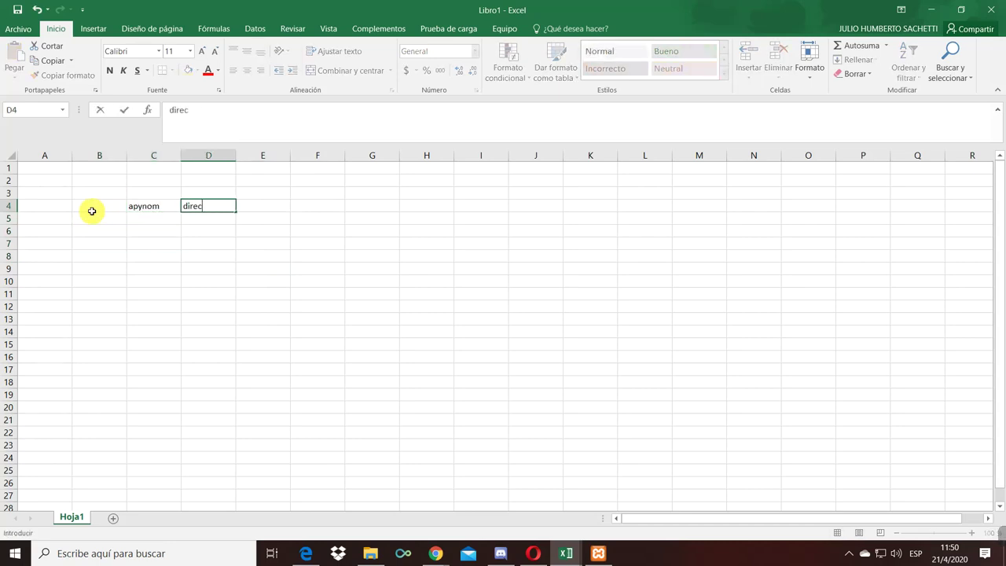
{"action": "key", "text": "Right"}
{"action": "type", "text": "telefono"}
{"action": "key", "text": "Return"}
- Enter the first client's full name in C5 and their street address in D5
{"action": "key", "text": "Left"}
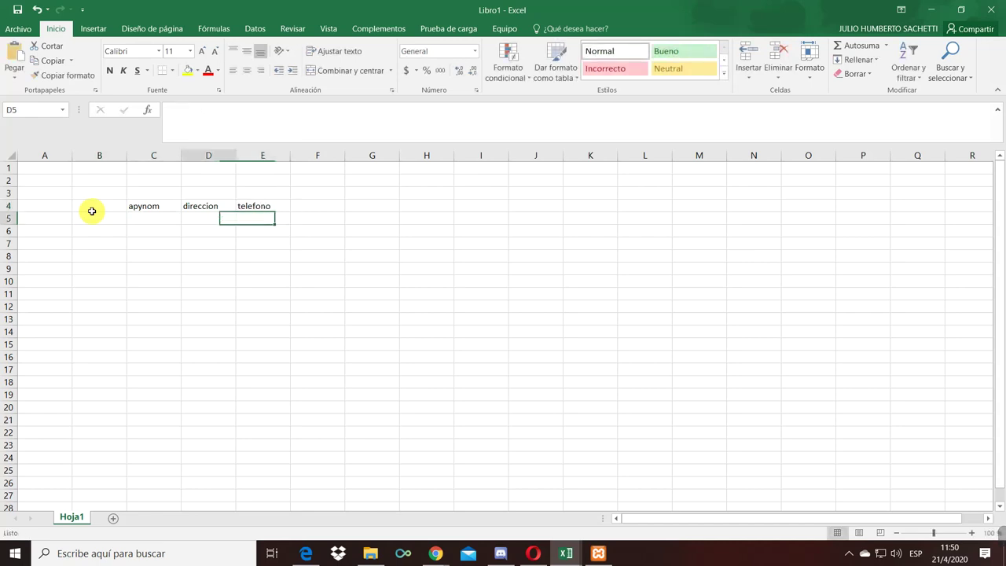
{"action": "key", "text": "Up"}
{"action": "key", "text": "Left"}
{"action": "key", "text": "Down"}
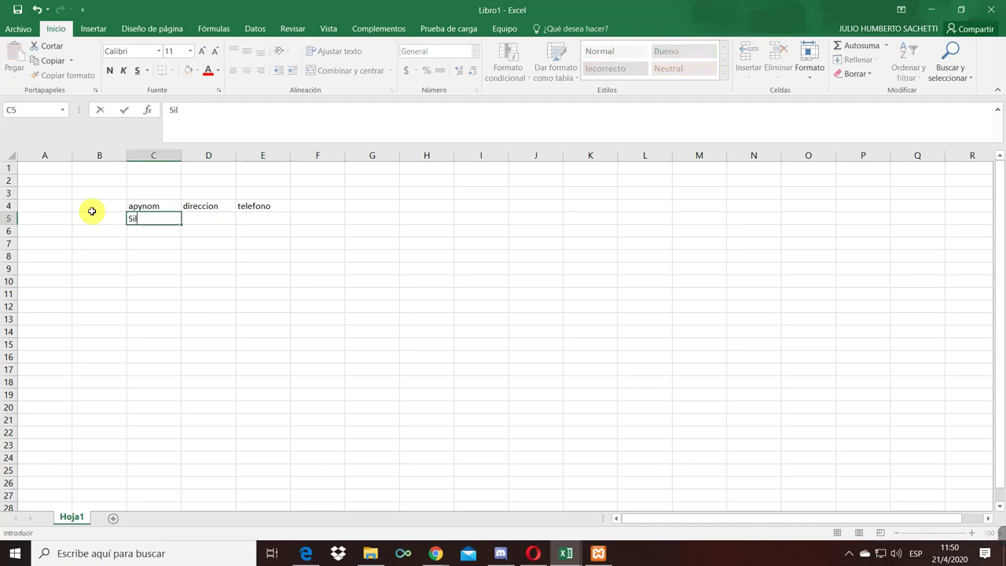
{"action": "key", "text": "Tab"}
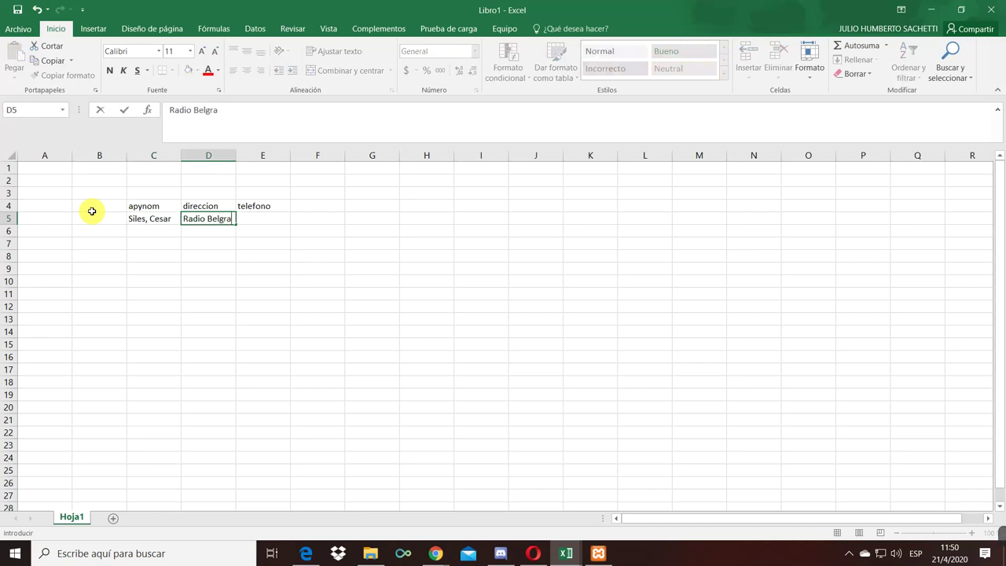
{"action": "key", "text": "Return"}
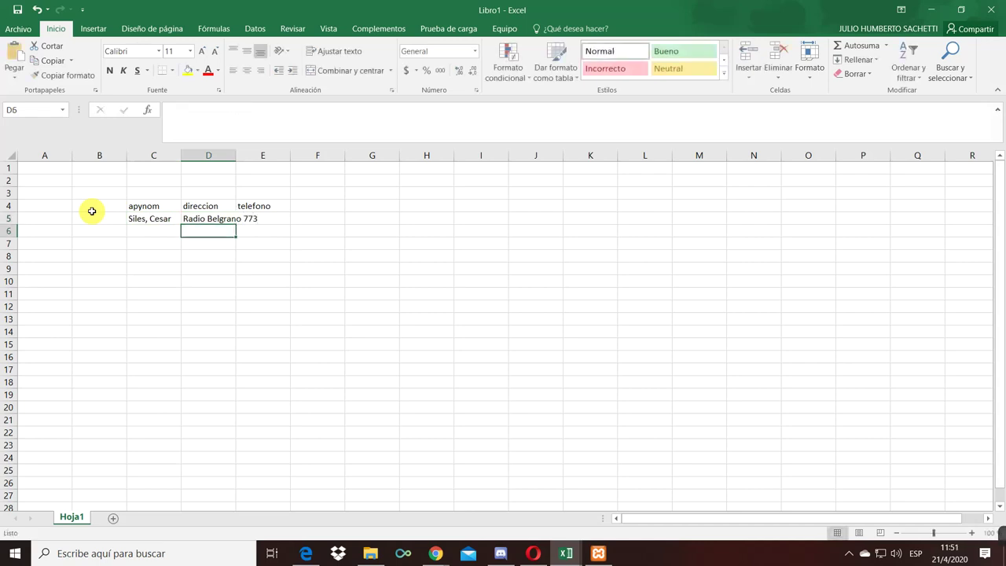
- Widen column D and enter the first client's phone number in E5
{"action": "left_click_drag", "start_coordinate": [235, 154], "coordinate": [290, 167]}
{"action": "left_click", "coordinate": [315, 218]}
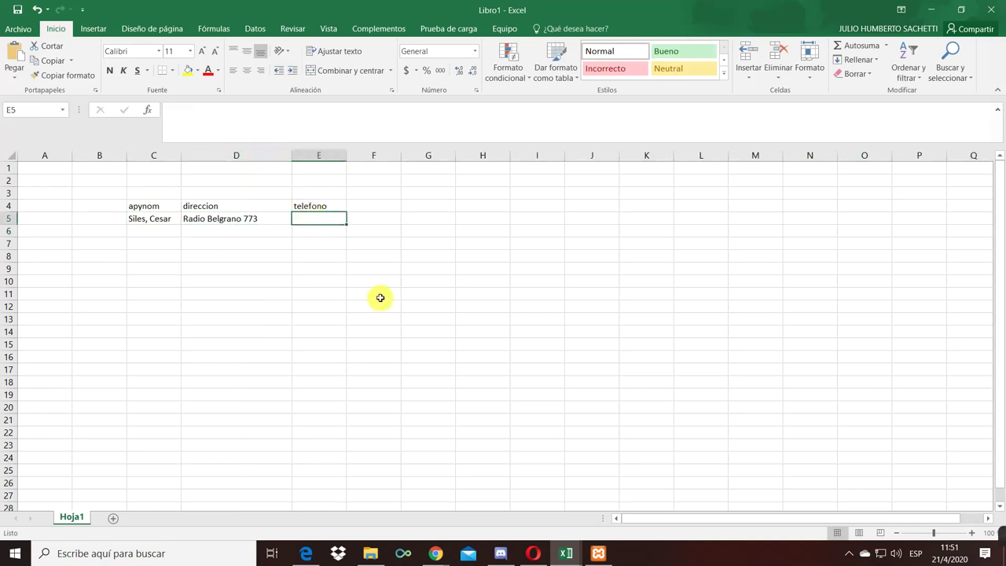
{"action": "type", "text": "154789456"}
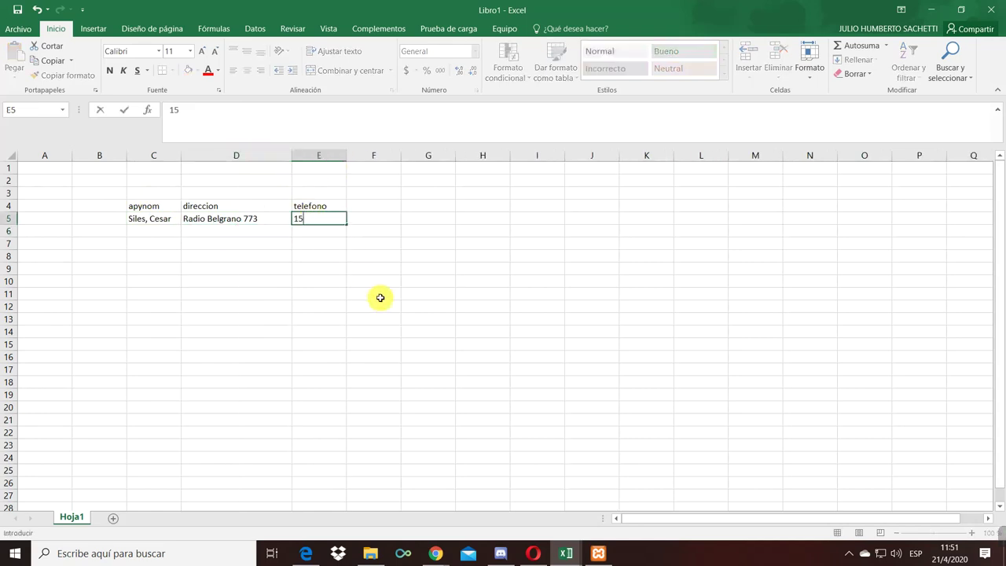
{"action": "key", "text": "Return"}
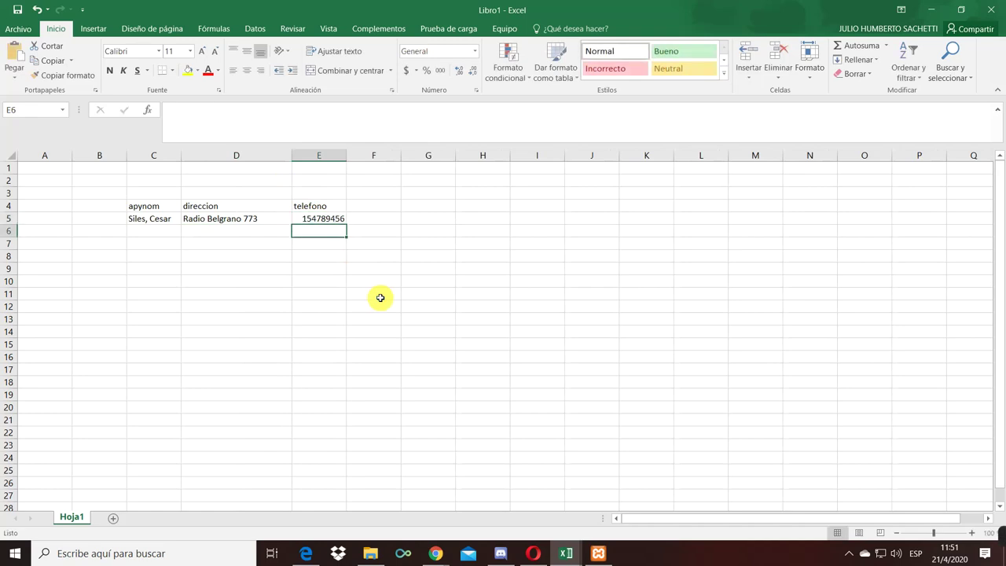
- Fill row 6 with the second client's name, address and phone number
{"action": "key", "text": "Left"}
{"action": "key", "text": "Left"}
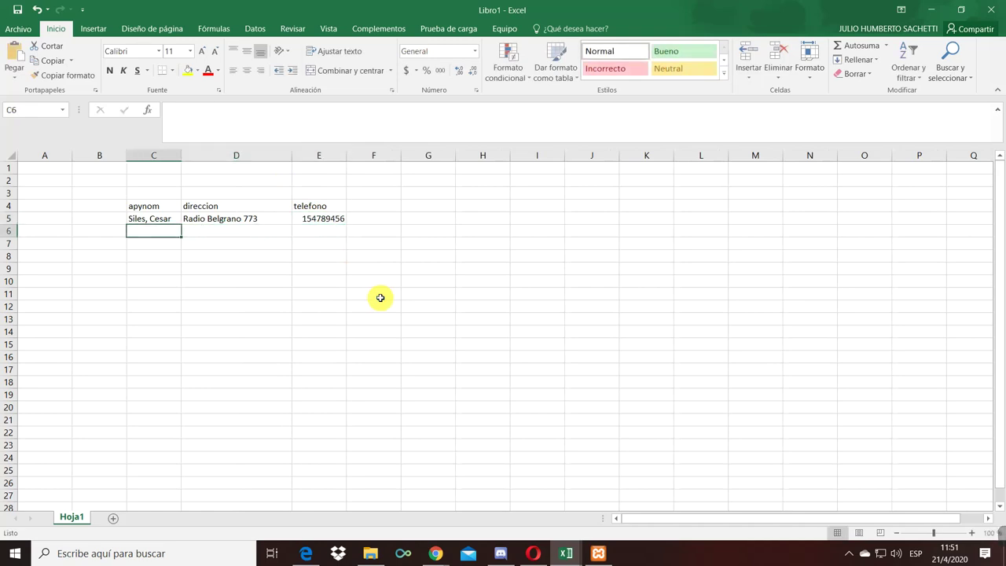
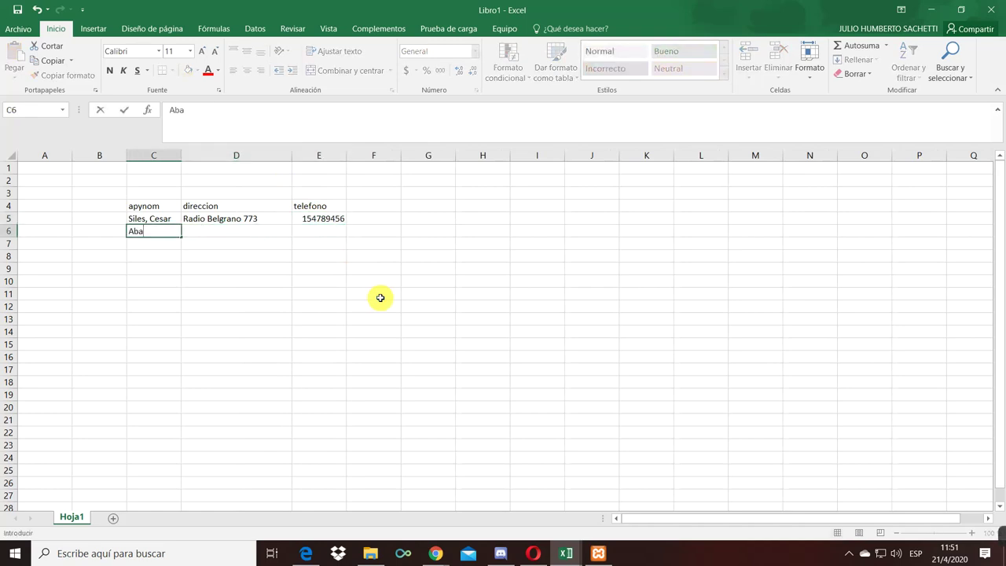
{"action": "key", "text": "Tab"}
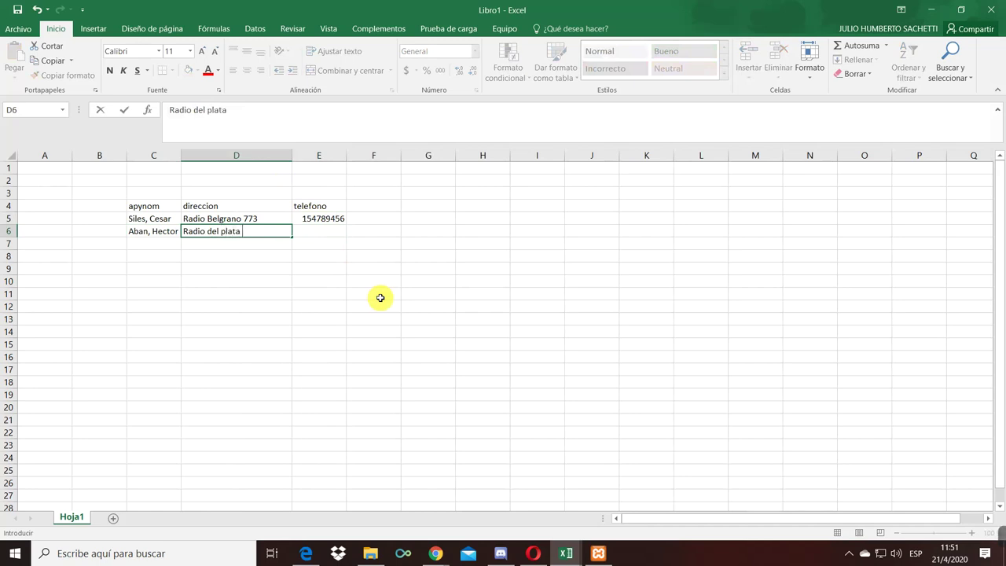
{"action": "key", "text": "Tab"}
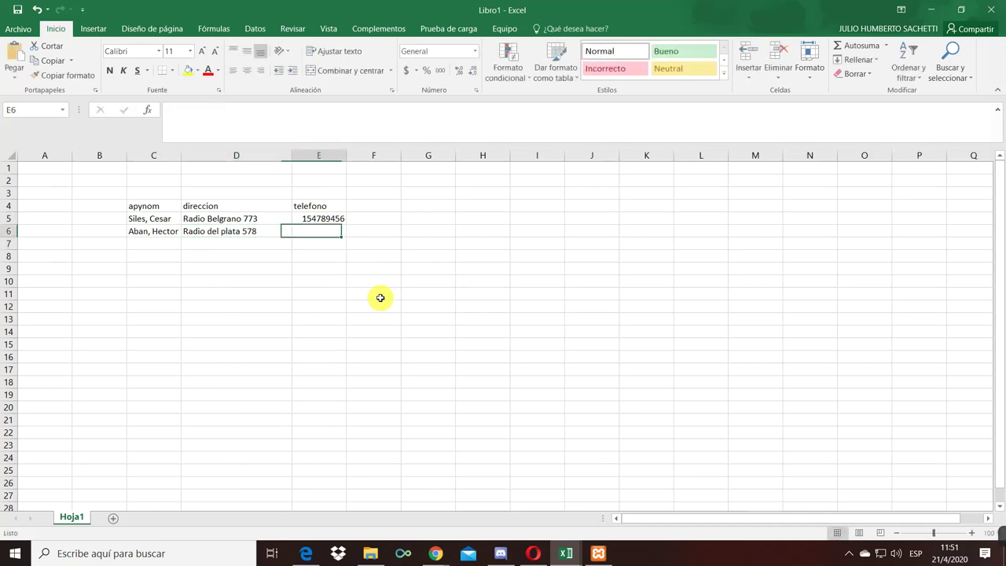
{"action": "type", "text": "155784555"}
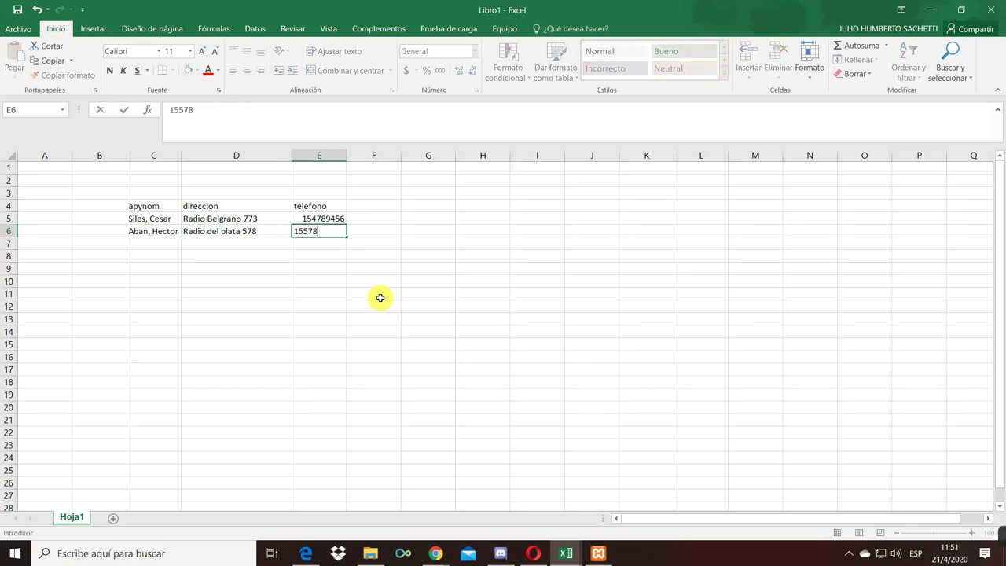
{"action": "key", "text": "Return"}
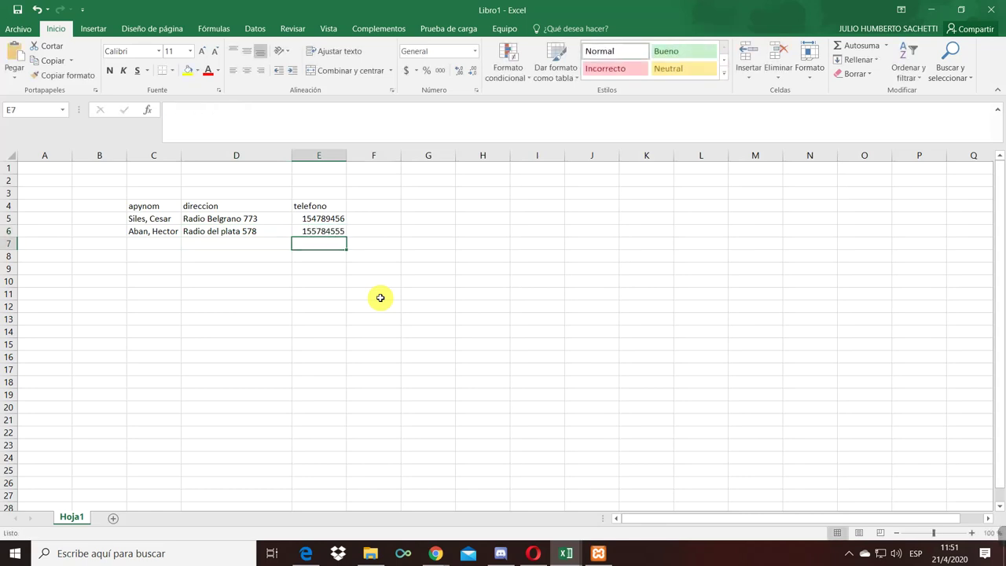
- Fill row 7 with the third client's details, widening column C and correcting the phone
{"action": "key", "text": "Left"}
{"action": "key", "text": "Left"}
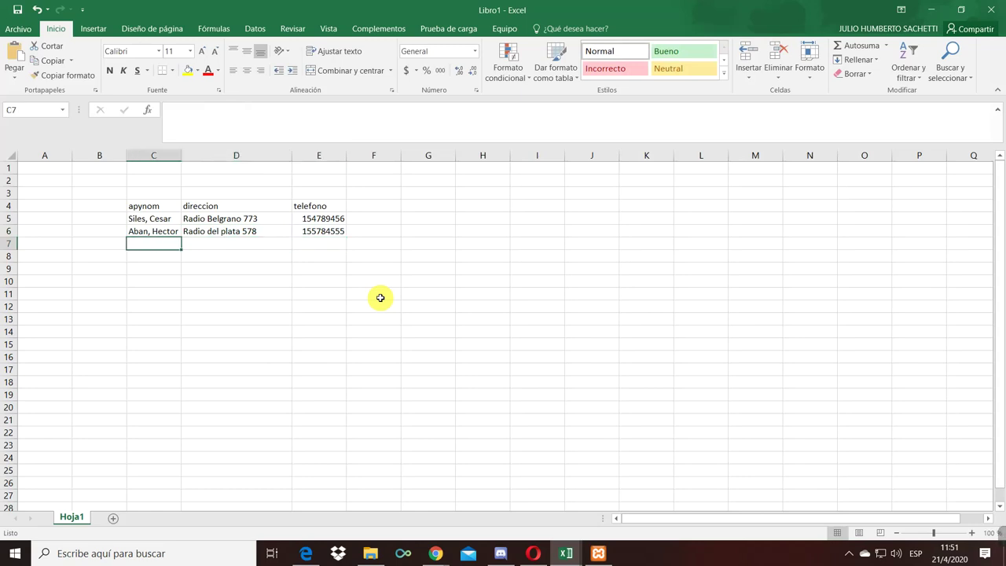
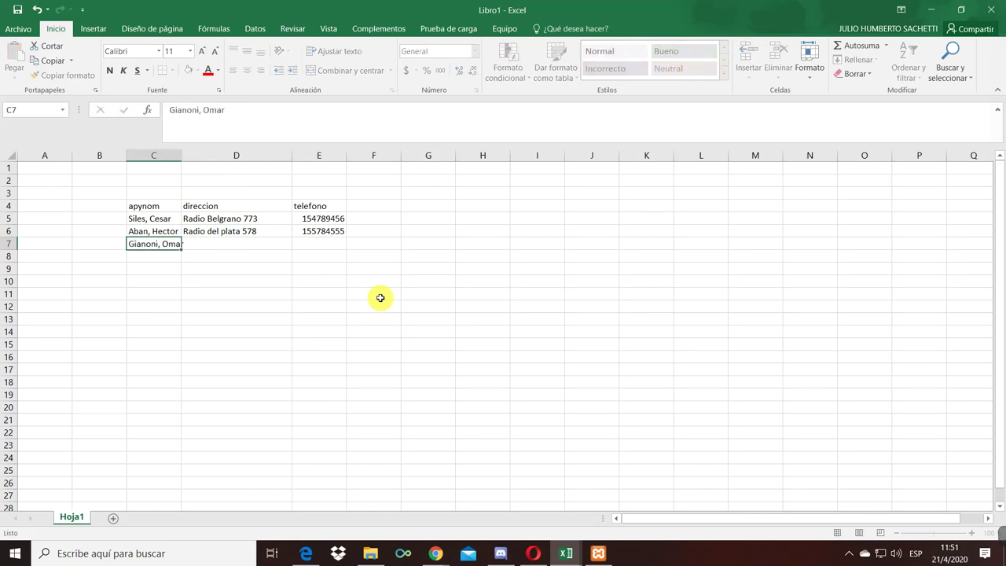
{"action": "key", "text": "Tab"}
{"action": "left_click_drag", "start_coordinate": [183, 155], "coordinate": [200, 154]}
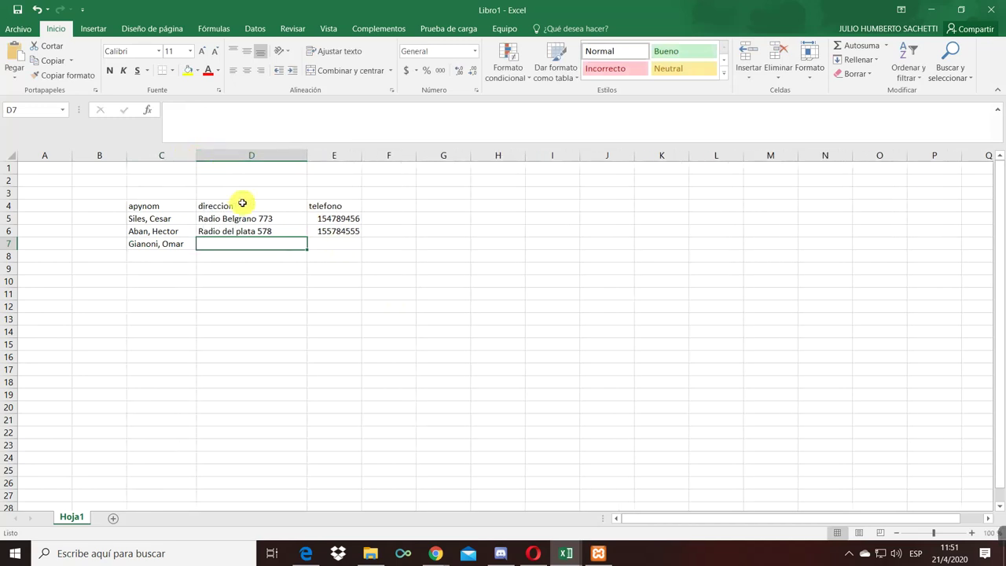
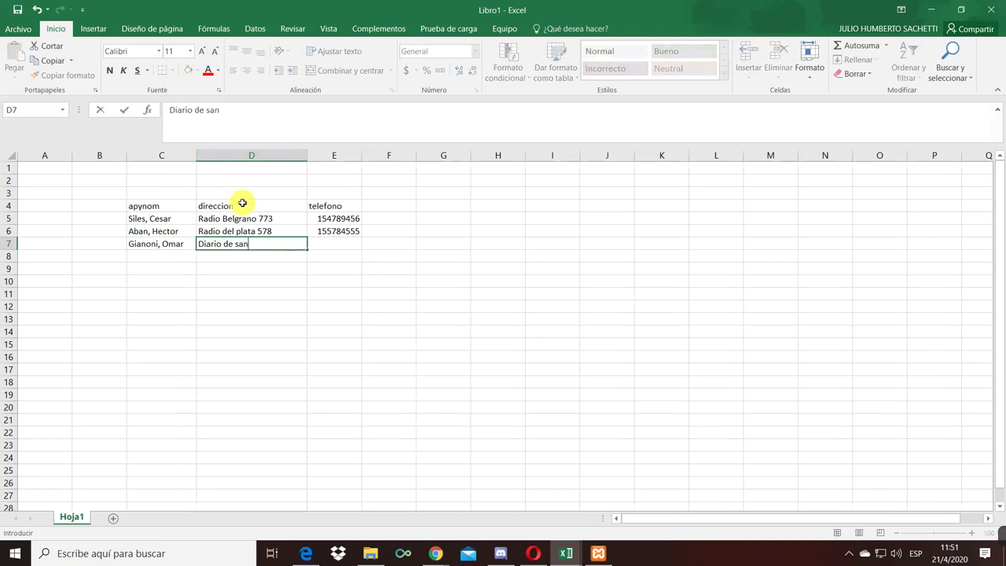
{"action": "key", "text": "Tab"}
{"action": "type", "text": "15232255"}
{"action": "key", "text": "Return"}
{"action": "key", "text": "Up"}
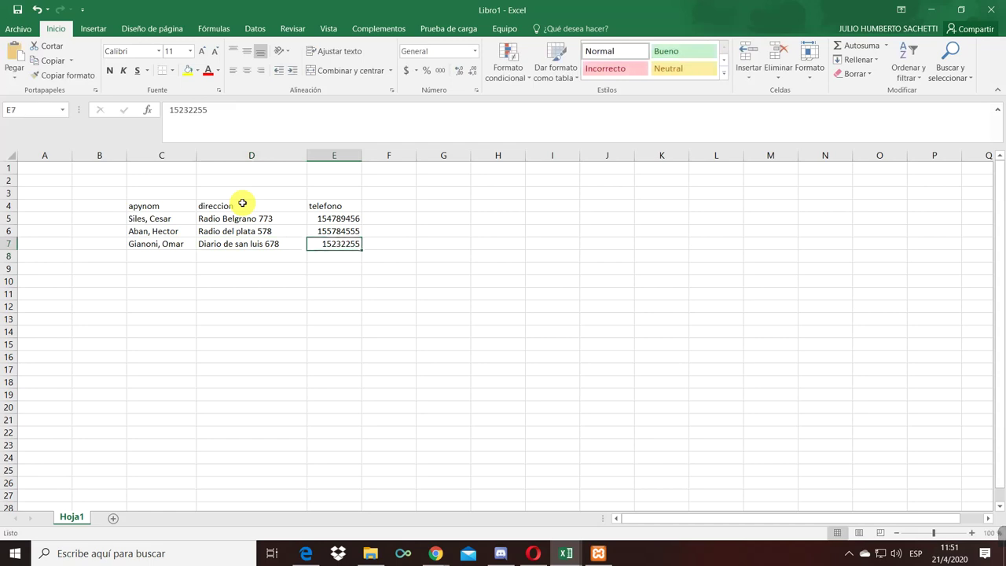
{"action": "key", "text": "F2"}
{"action": "type", "text": "3"}
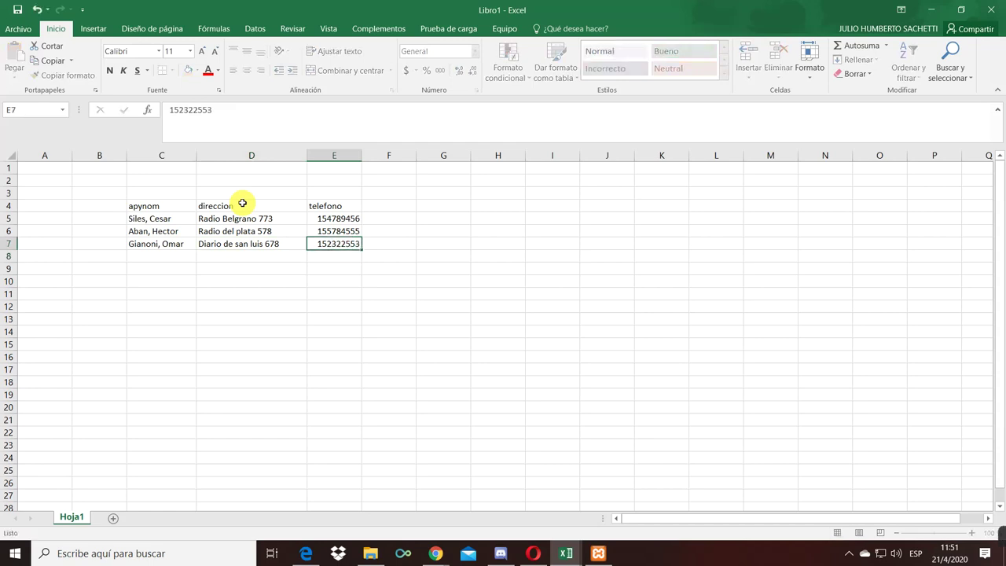
{"action": "key", "text": "Return"}
- Select the header row starting from the apynom cell
{"action": "key", "text": "Up"}
{"action": "key", "text": "Left"}
{"action": "key", "text": "Left"}
{"action": "key", "text": "Up"}
{"action": "key", "text": "Up"}
{"action": "key", "text": "Up"}
{"action": "key", "text": "shift+Right"}
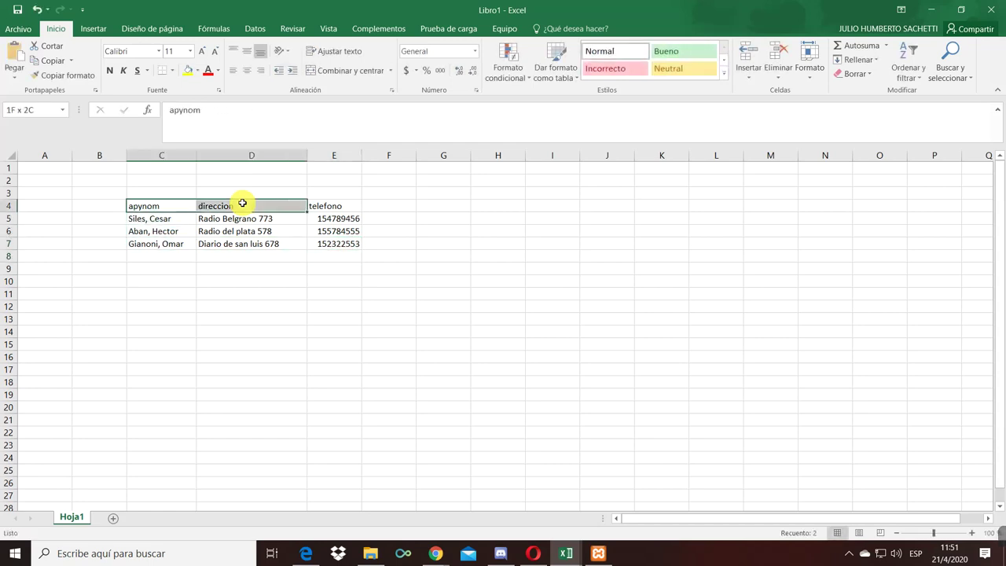
- Format headers C4:E4 with a dark blue fill and white text
{"action": "key", "text": "shift+Right"}
{"action": "key", "text": "shift+Right"}
{"action": "key", "text": "shift+Left"}
{"action": "key", "text": "shift+Down"}
{"action": "key", "text": "Up"}
{"action": "key", "text": "Down"}
{"action": "key", "text": "shift+Right"}
{"action": "key", "text": "shift+Right"}
{"action": "key", "text": "shift+Right"}
{"action": "key", "text": "shift+Left"}
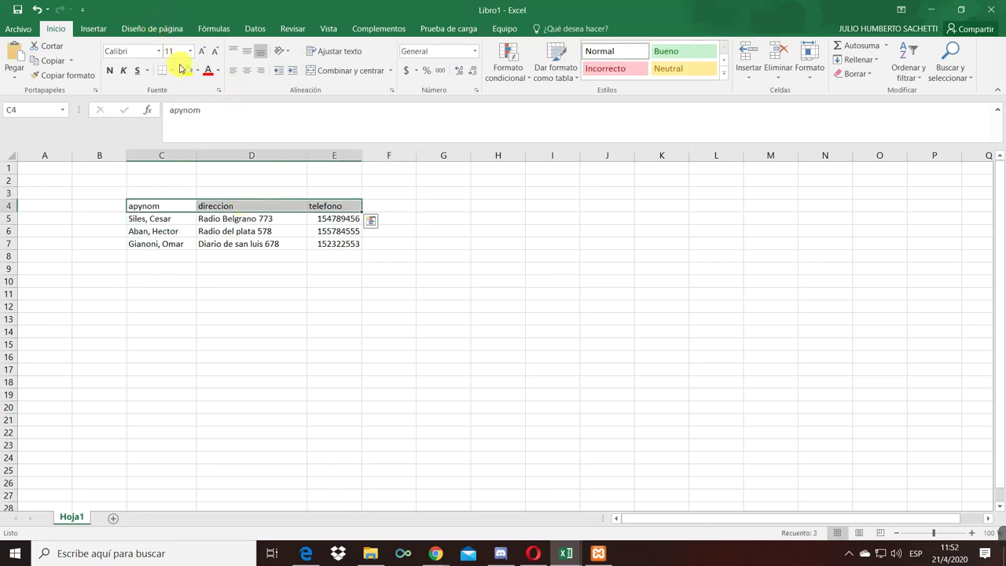
{"action": "left_click", "coordinate": [197, 70]}
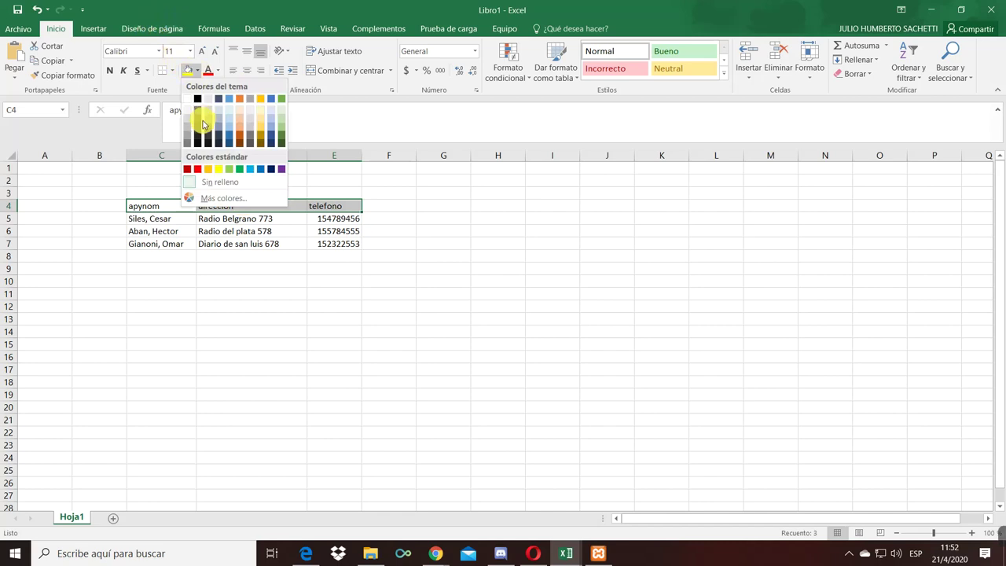
{"action": "left_click", "coordinate": [270, 169]}
{"action": "left_click", "coordinate": [216, 71]}
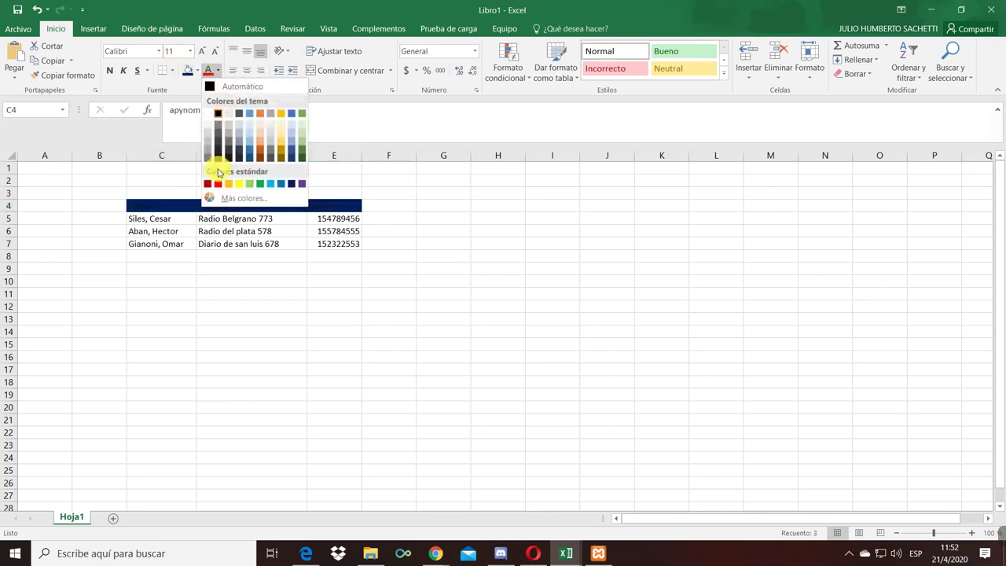
{"action": "left_click", "coordinate": [207, 113]}
{"action": "left_click", "coordinate": [152, 193]}
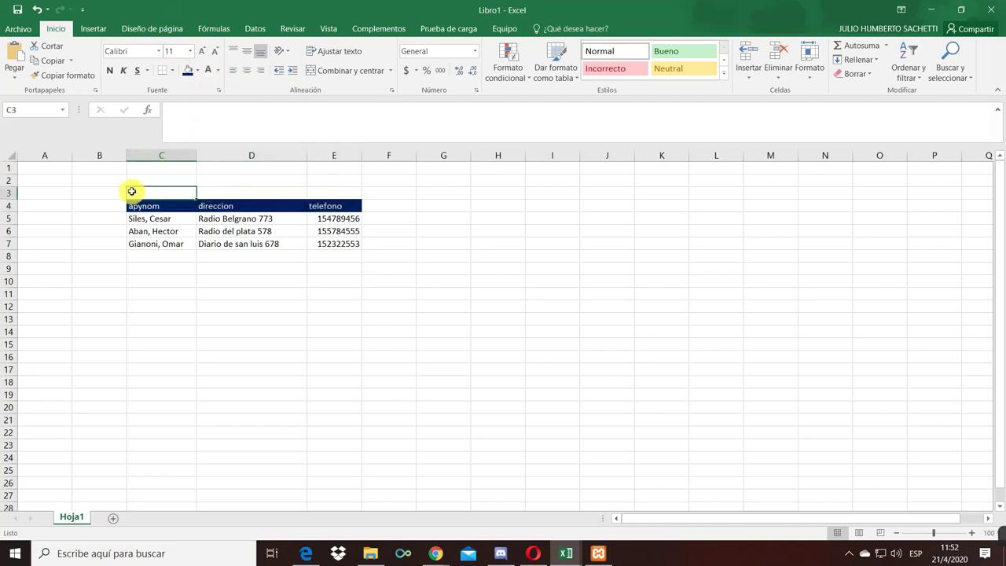
- Title the table 'Clientes' in B3
{"action": "key", "text": "Left"}
{"action": "type", "text": "Clie"}
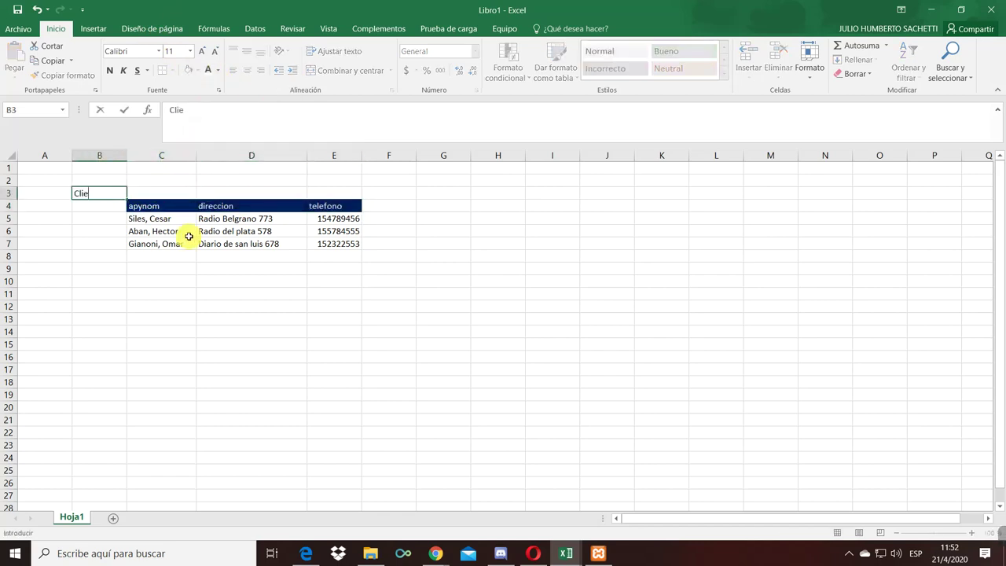
{"action": "type", "text": "ntes"}
{"action": "key", "text": "Return"}
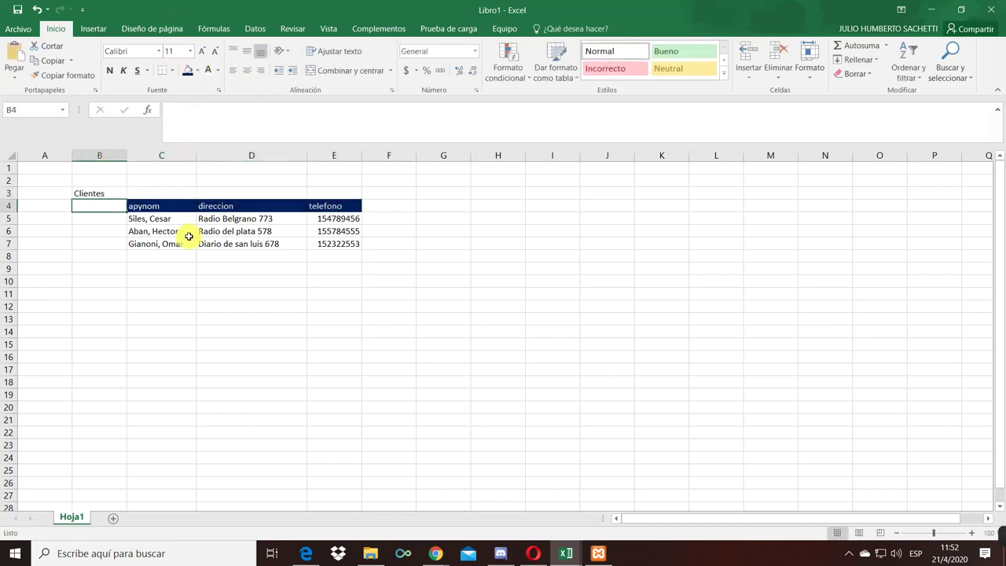
- Fill header cell B4 red
{"action": "key", "text": "Right"}
{"action": "key", "text": "Left"}
{"action": "key", "text": "Right"}
{"action": "key", "text": "Left"}
{"action": "left_click", "coordinate": [198, 71]}
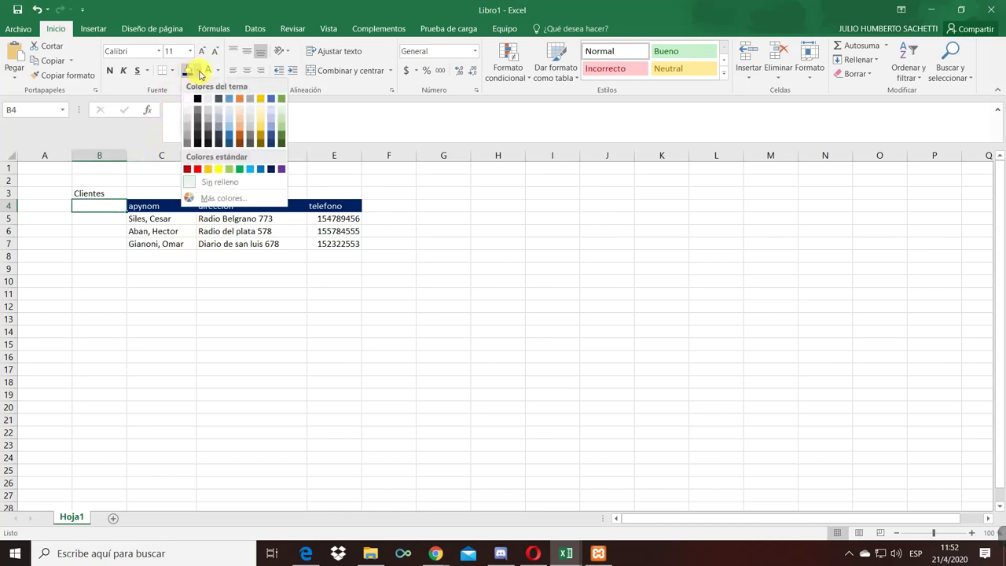
{"action": "left_click", "coordinate": [197, 168]}
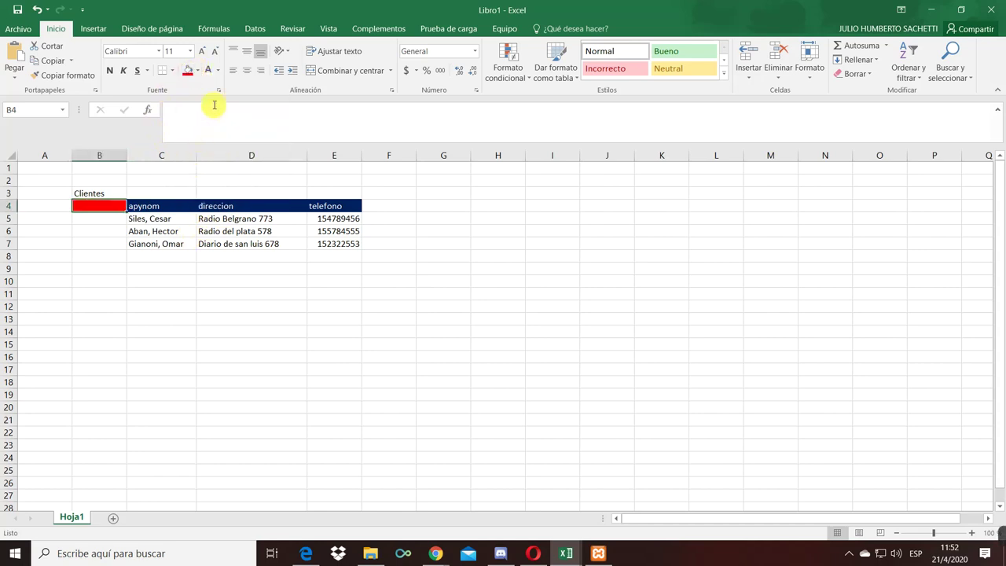
{"action": "left_click", "coordinate": [110, 240]}
{"action": "left_click", "coordinate": [104, 208]}
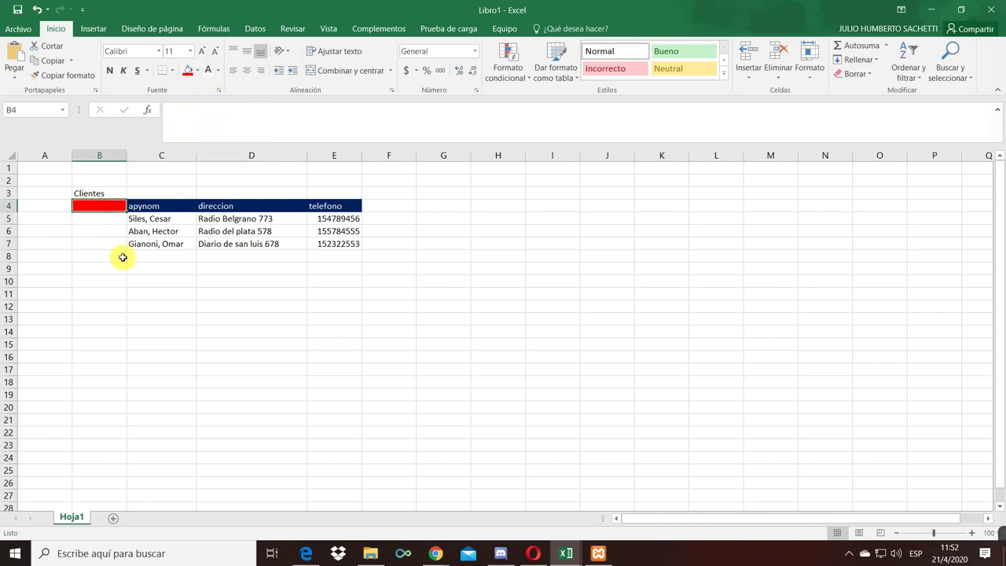
- Label B4 'id' and number the records 1, 2, 3 in B5:B7
{"action": "type", "text": "id"}
{"action": "key", "text": "Return"}
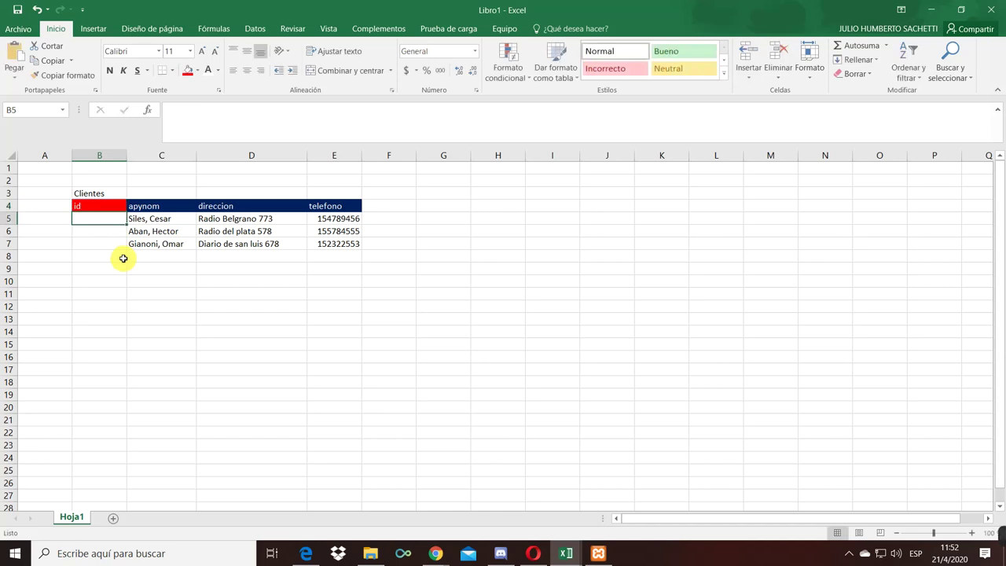
{"action": "type", "text": "1"}
{"action": "key", "text": "Return"}
{"action": "type", "text": "2"}
{"action": "key", "text": "Return"}
{"action": "type", "text": "3"}
{"action": "left_click", "coordinate": [150, 292]}
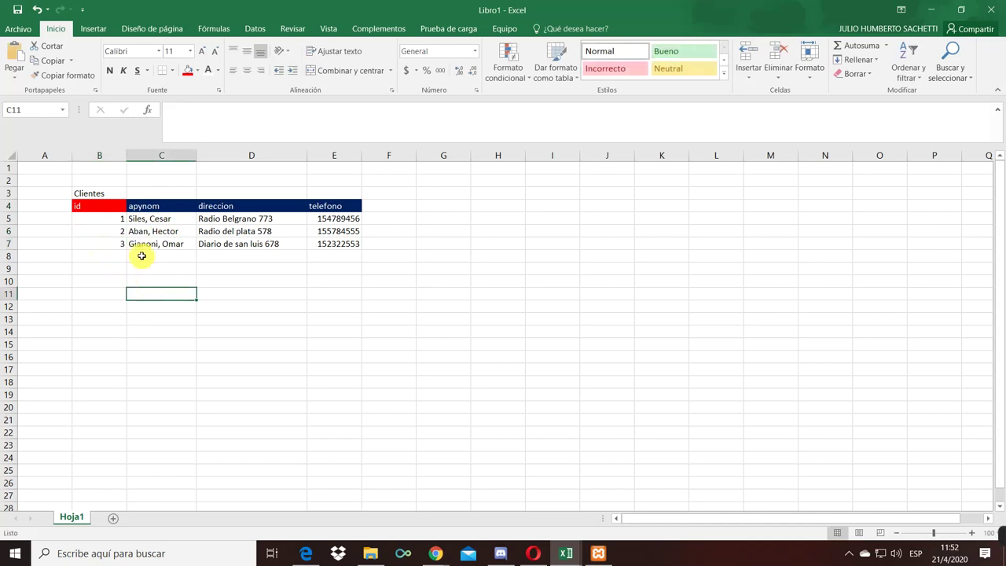
{"action": "left_click", "coordinate": [116, 206]}
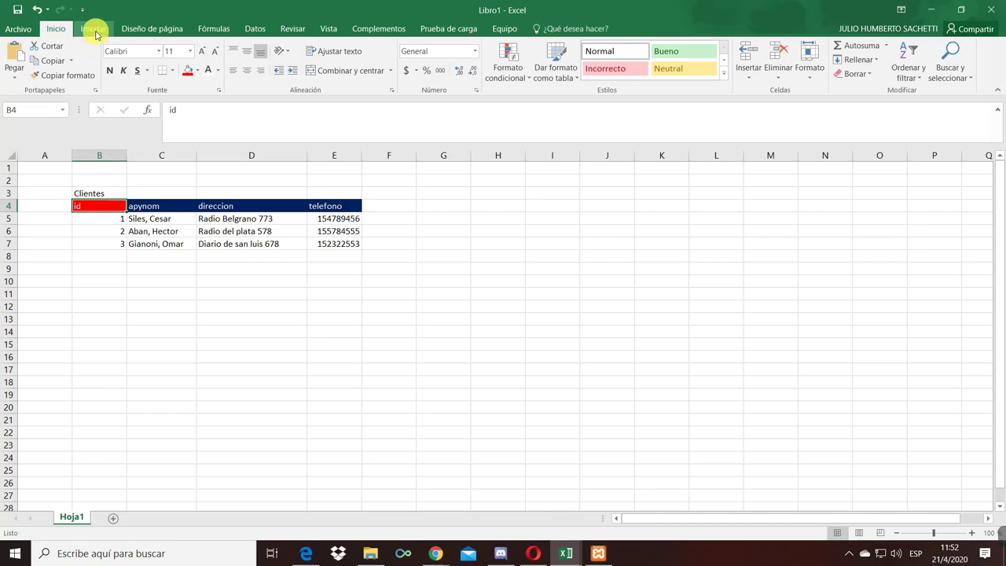
- Draw an orange arrow connector from the id header to G2
{"action": "left_click", "coordinate": [95, 32]}
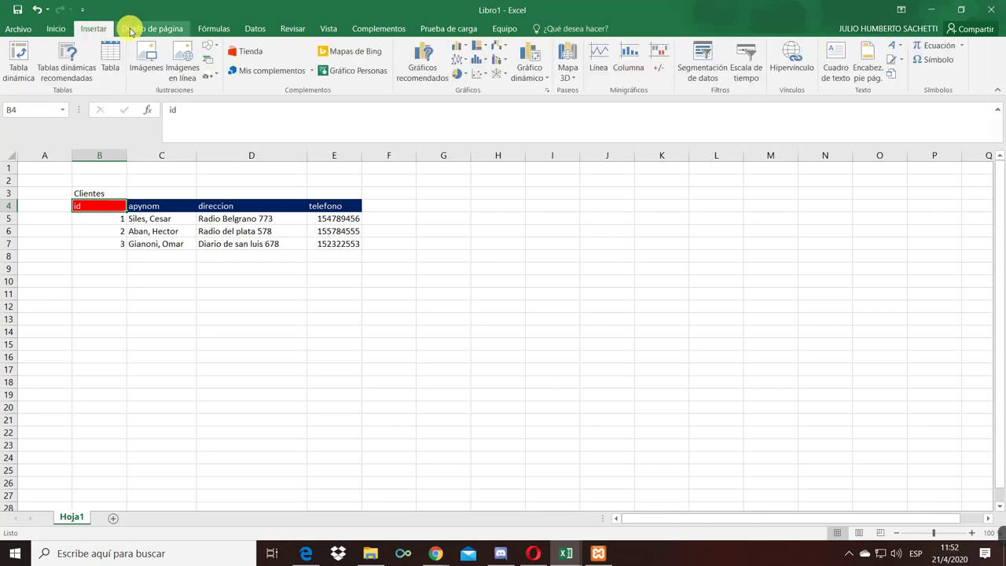
{"action": "left_click", "coordinate": [216, 52]}
{"action": "left_click", "coordinate": [233, 75]}
{"action": "mouse_move", "coordinate": [119, 204]}
{"action": "left_mouse_down"}
{"action": "mouse_move", "coordinate": [325, 178]}
{"action": "mouse_move", "coordinate": [461, 186]}
{"action": "mouse_move", "coordinate": [425, 184]}
{"action": "left_mouse_up"}
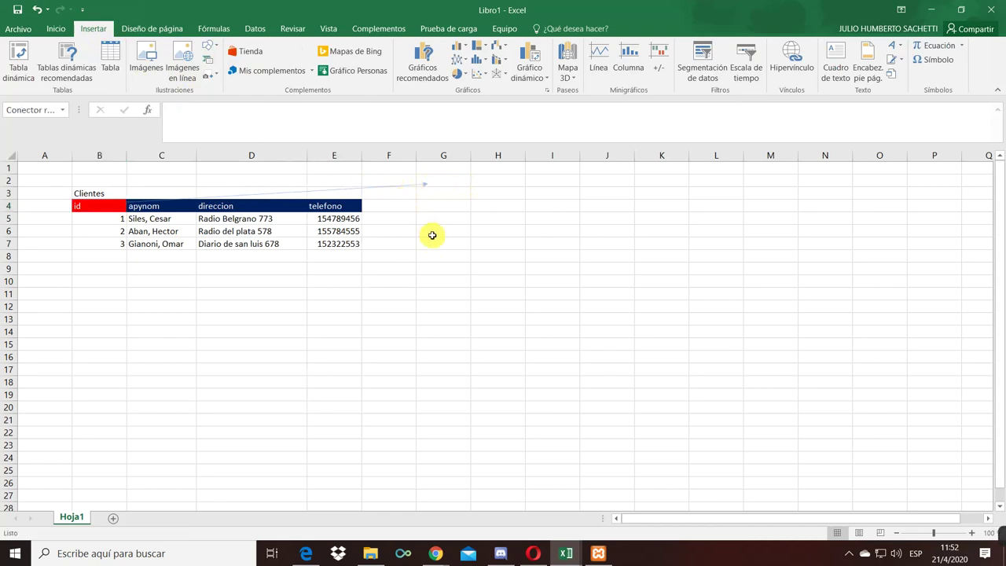
{"action": "left_click", "coordinate": [432, 236]}
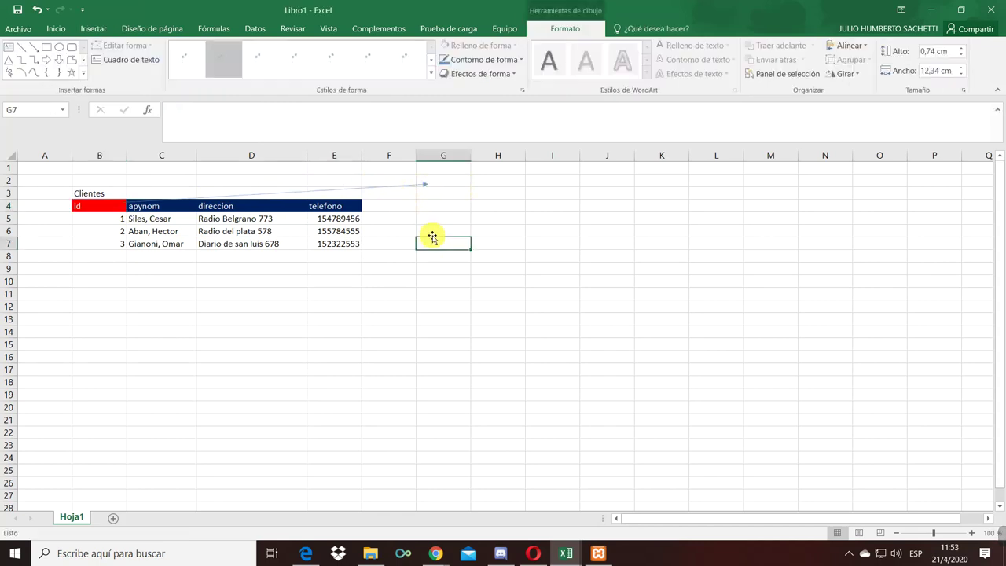
{"action": "left_click", "coordinate": [389, 189]}
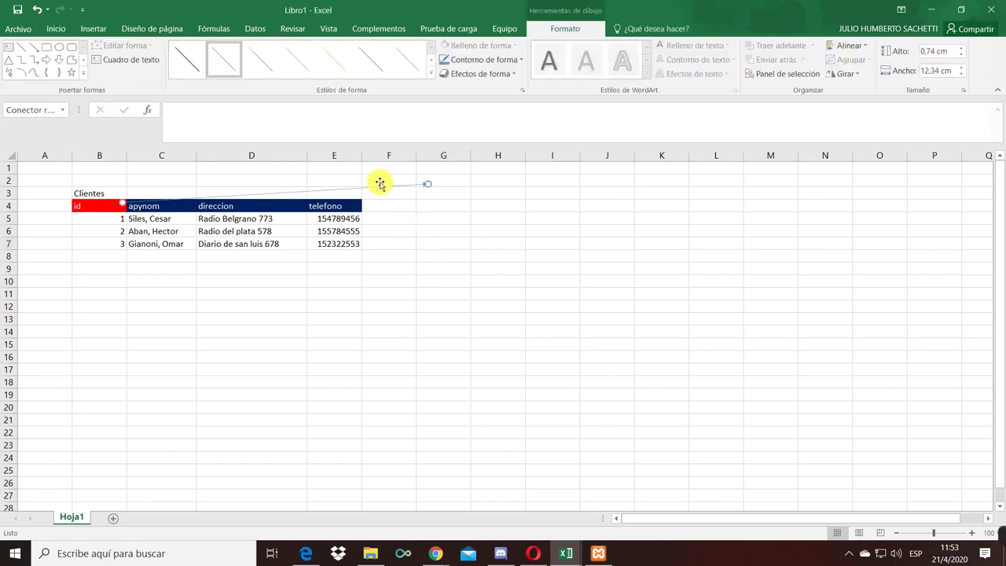
{"action": "left_click", "coordinate": [330, 70]}
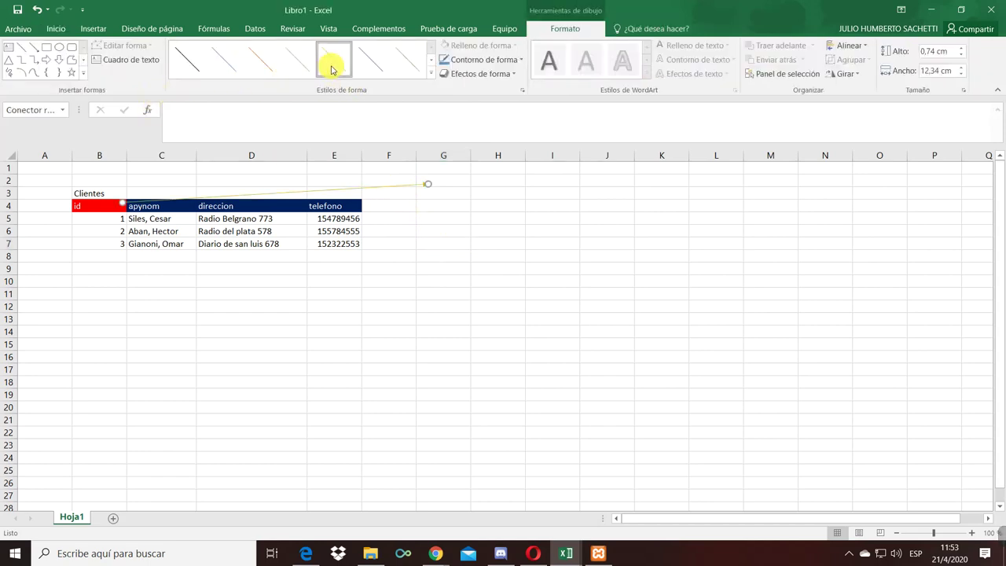
- Type a right-aligned 'pk' label in G2
{"action": "left_click", "coordinate": [460, 187]}
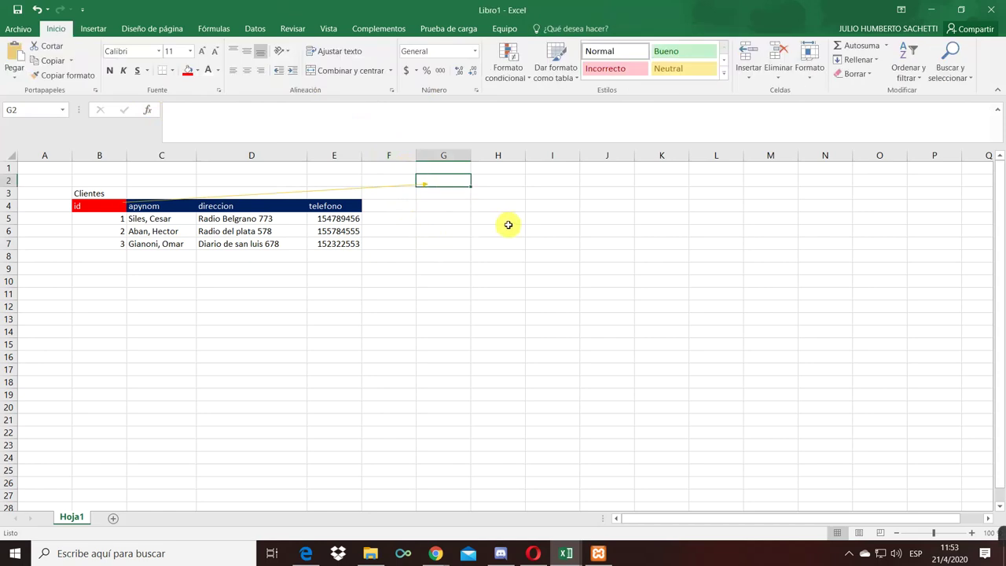
{"action": "type", "text": "pk"}
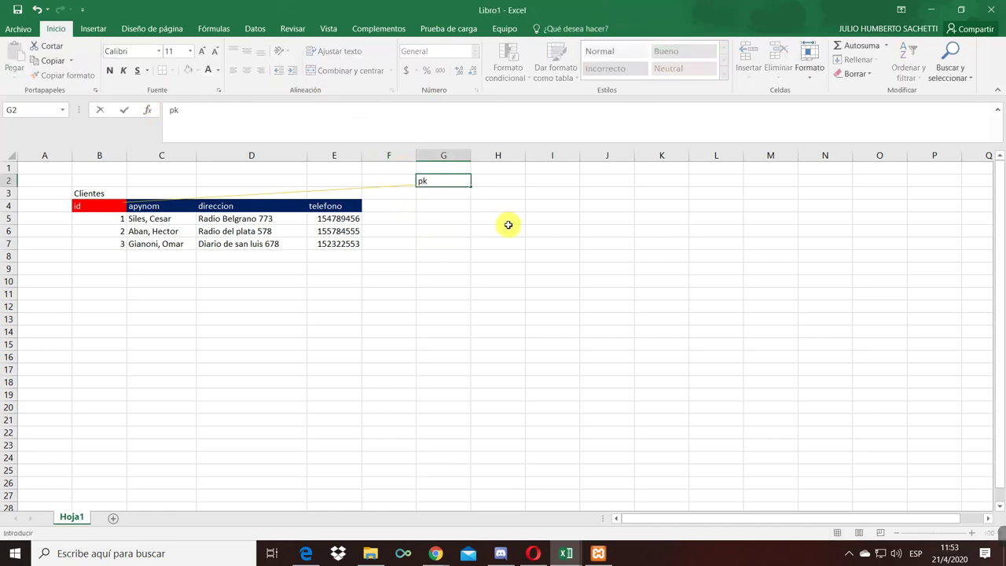
{"action": "key", "text": "ctrl+Return"}
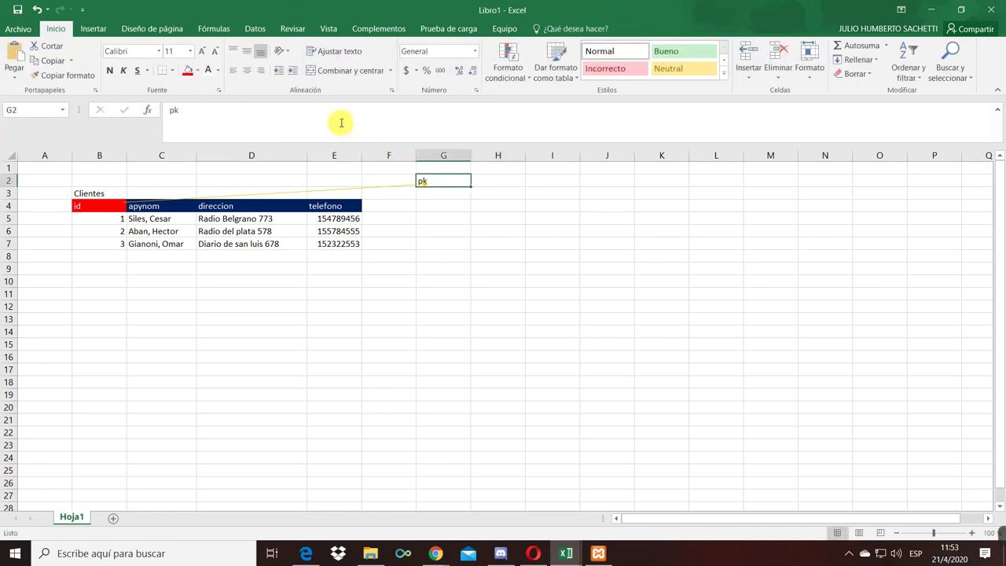
{"action": "left_click", "coordinate": [260, 70]}
- Annotate H2 with 'código primario', replacing the first wording 'llave primaria'
{"action": "left_click", "coordinate": [510, 186]}
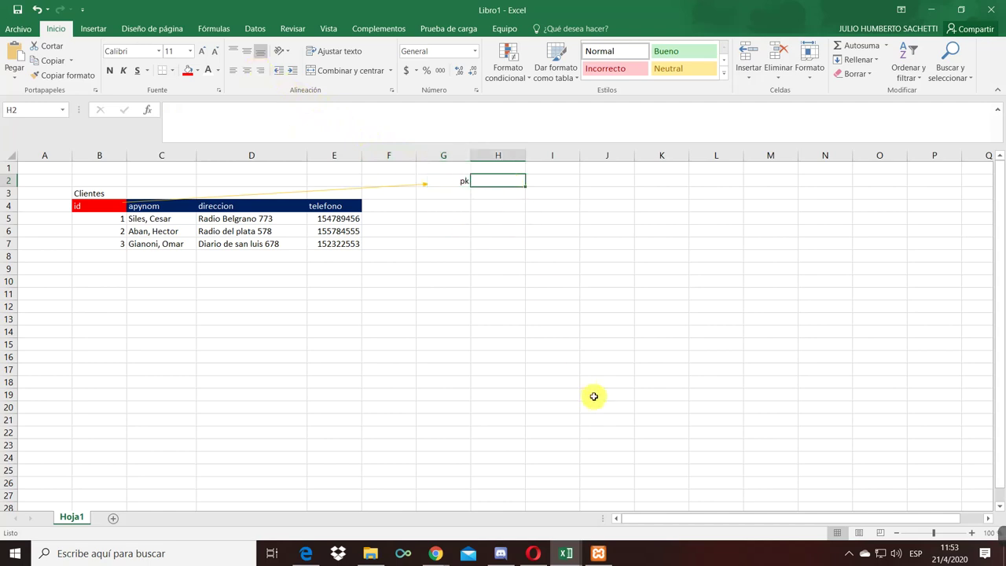
{"action": "type", "text": "ll"}
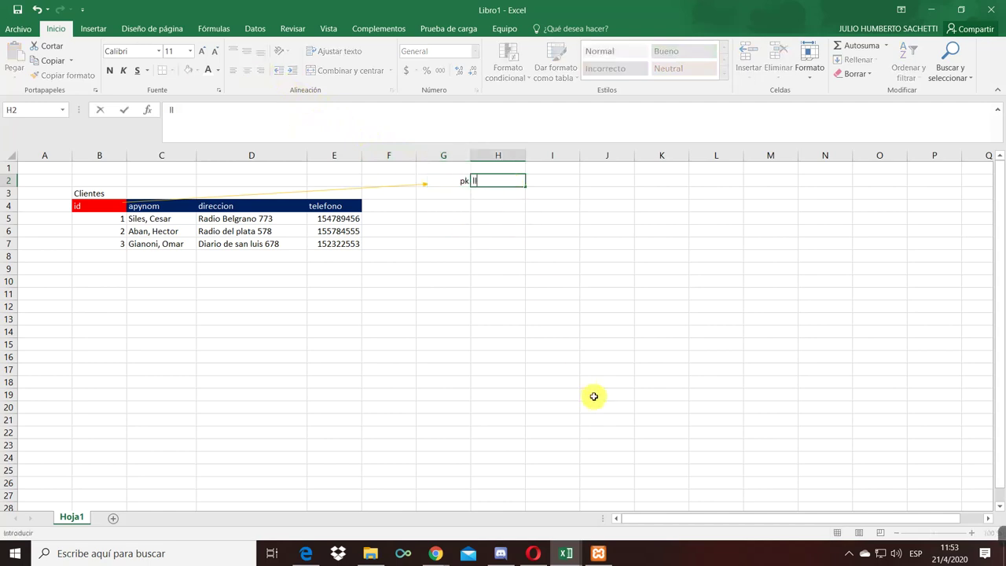
{"action": "type", "text": "ave primaria"}
{"action": "key", "text": "Return"}
{"action": "key", "text": "Up"}
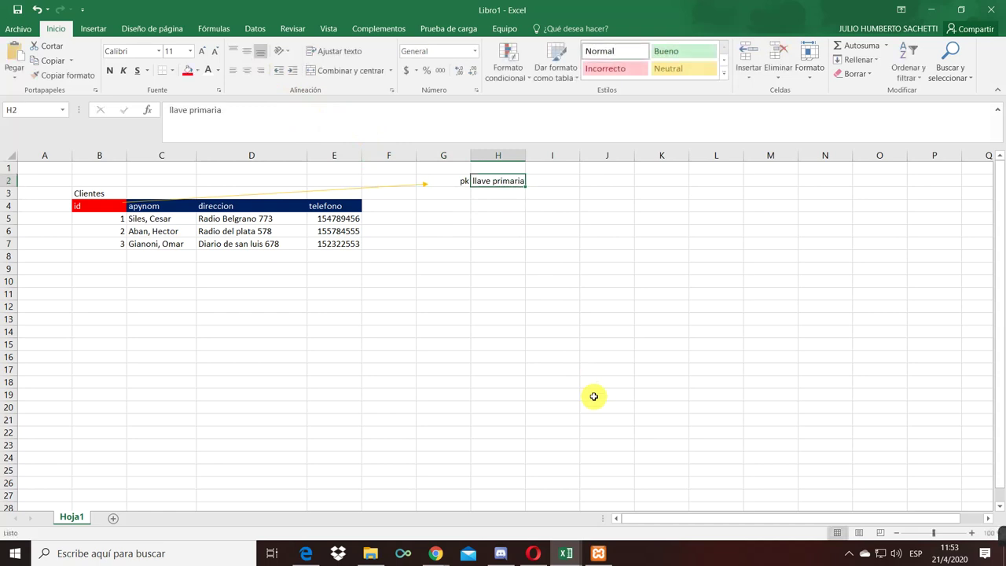
{"action": "type", "text": "co"}
{"action": "type", "text": "ódigo primar"}
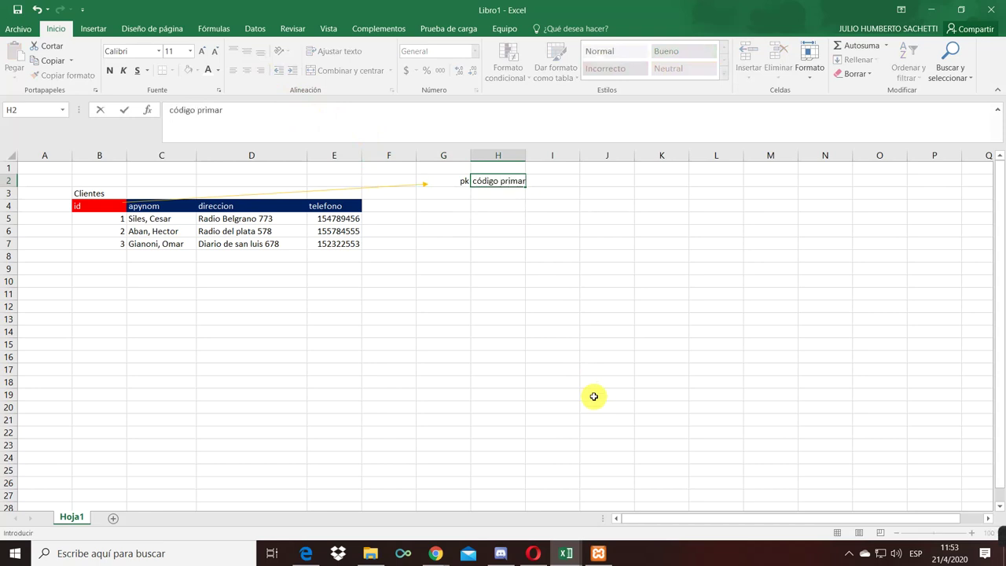
{"action": "type", "text": "io"}
{"action": "key", "text": "Return"}
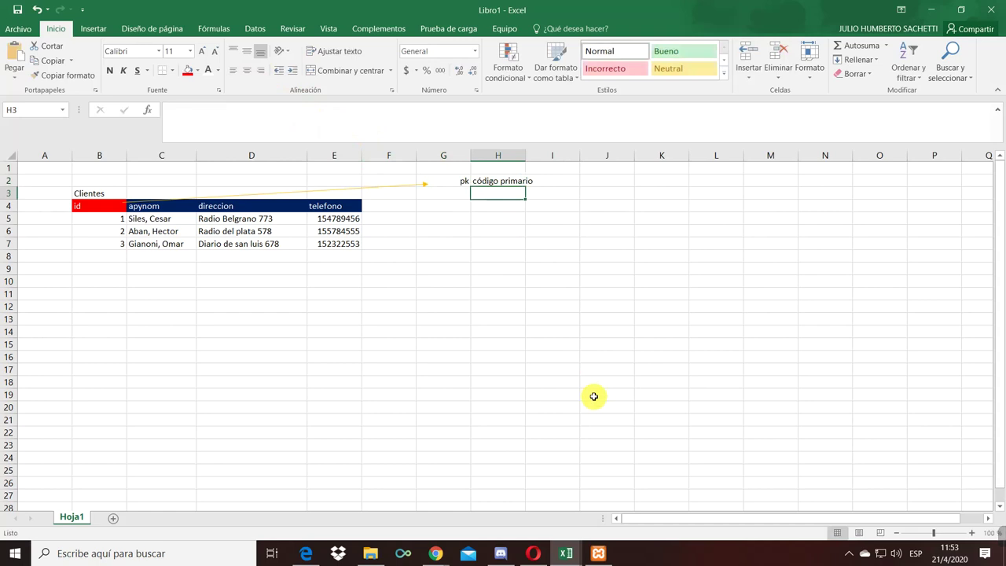
- Select the first id values in column B
{"action": "left_click", "coordinate": [449, 182]}
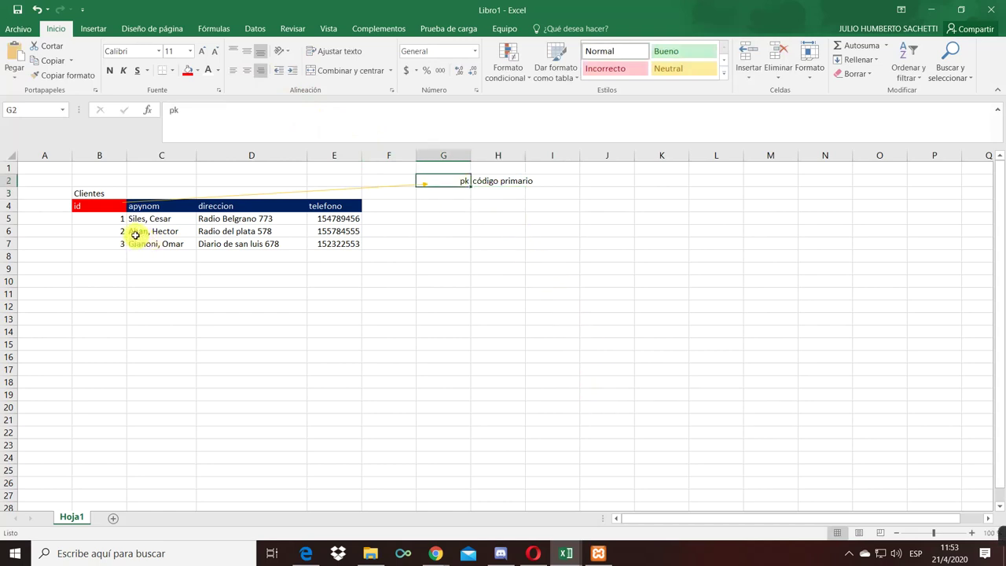
{"action": "left_click", "coordinate": [110, 215]}
{"action": "left_click_drag", "start_coordinate": [110, 216], "coordinate": [112, 227]}
- Add borders to every cell of the Clientes table B4:E7
{"action": "left_click", "coordinate": [145, 218]}
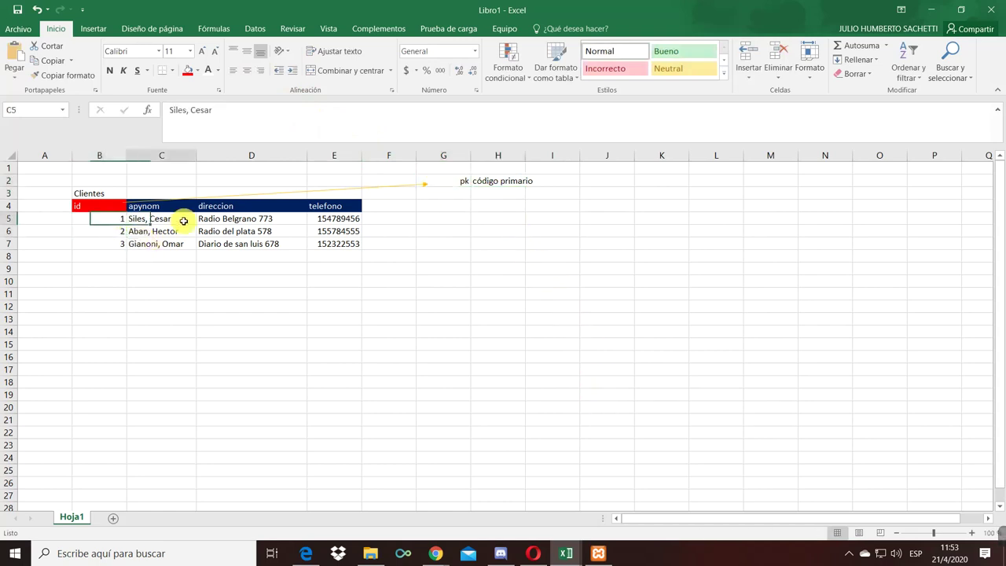
{"action": "left_click", "coordinate": [102, 228]}
{"action": "left_click", "coordinate": [86, 253]}
{"action": "left_click", "coordinate": [110, 193]}
{"action": "left_click_drag", "start_coordinate": [102, 219], "coordinate": [323, 246]}
{"action": "left_click_drag", "start_coordinate": [118, 206], "coordinate": [325, 241]}
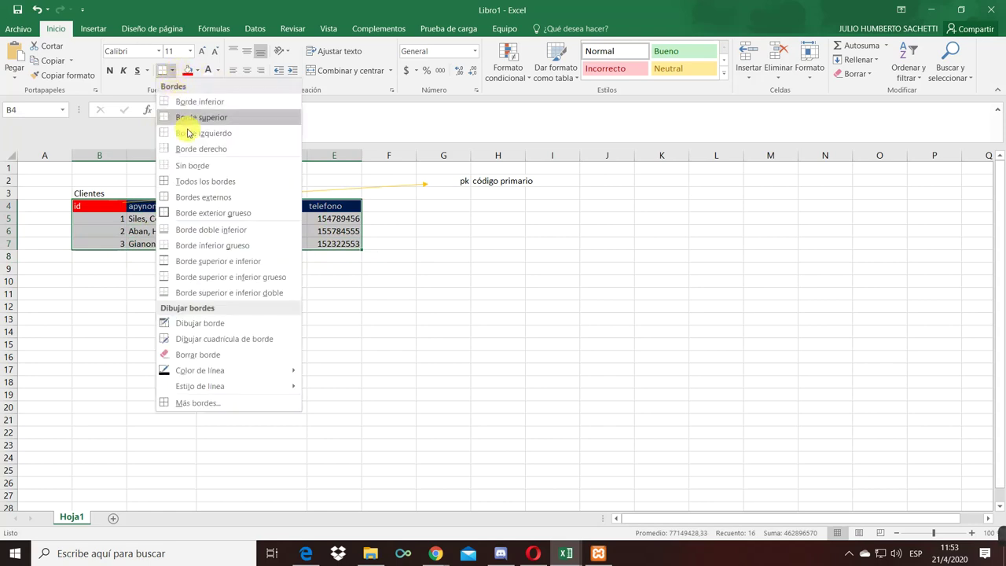
{"action": "left_click", "coordinate": [202, 181]}
{"action": "left_click", "coordinate": [131, 298]}
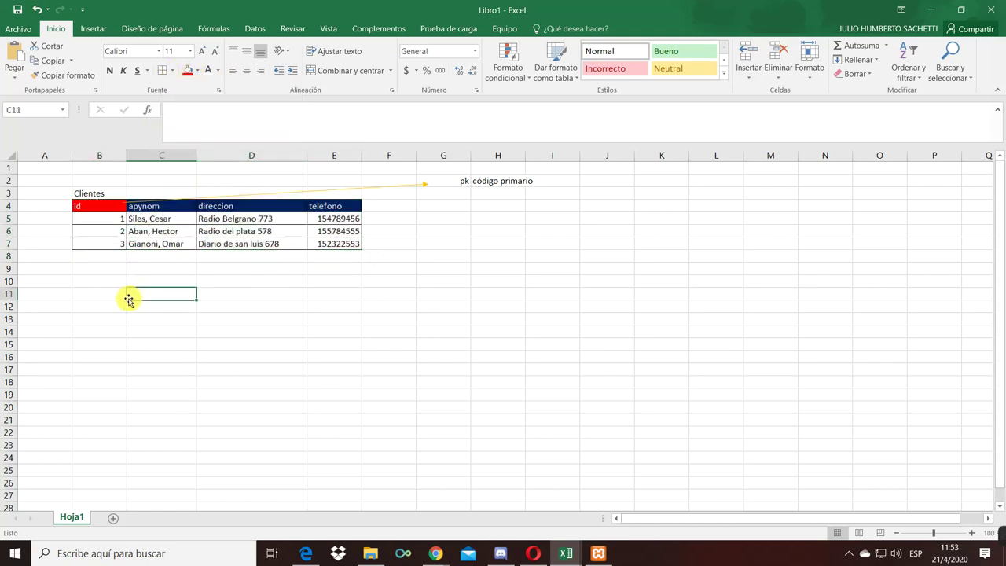
- Make the pk label in G2 bold
{"action": "left_click", "coordinate": [92, 192]}
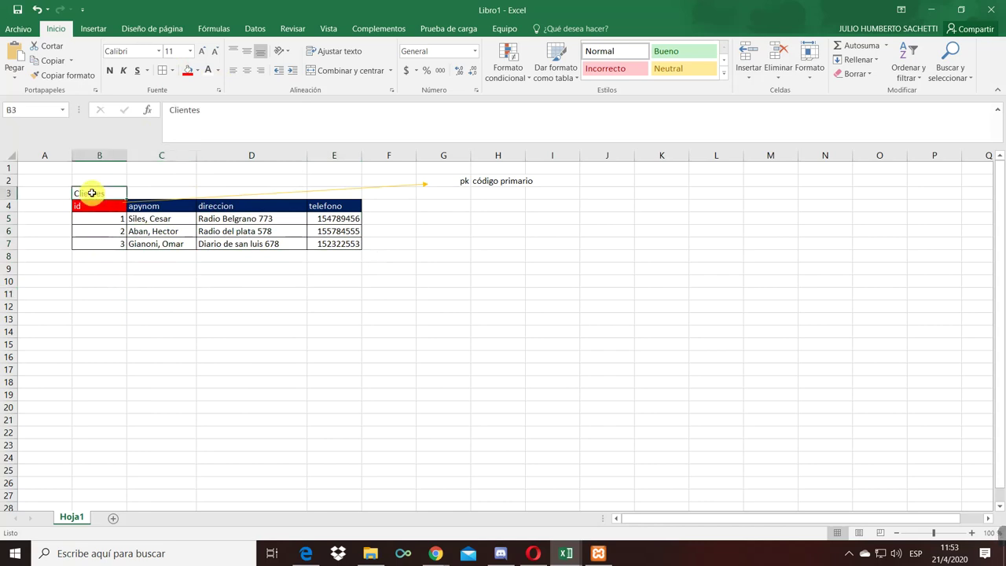
{"action": "left_click", "coordinate": [100, 309]}
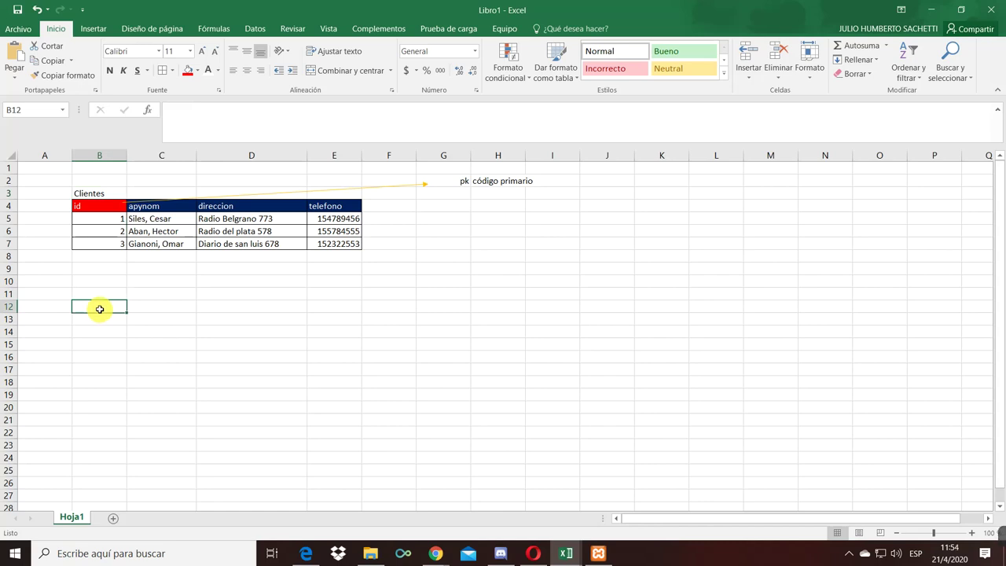
{"action": "left_click", "coordinate": [91, 194]}
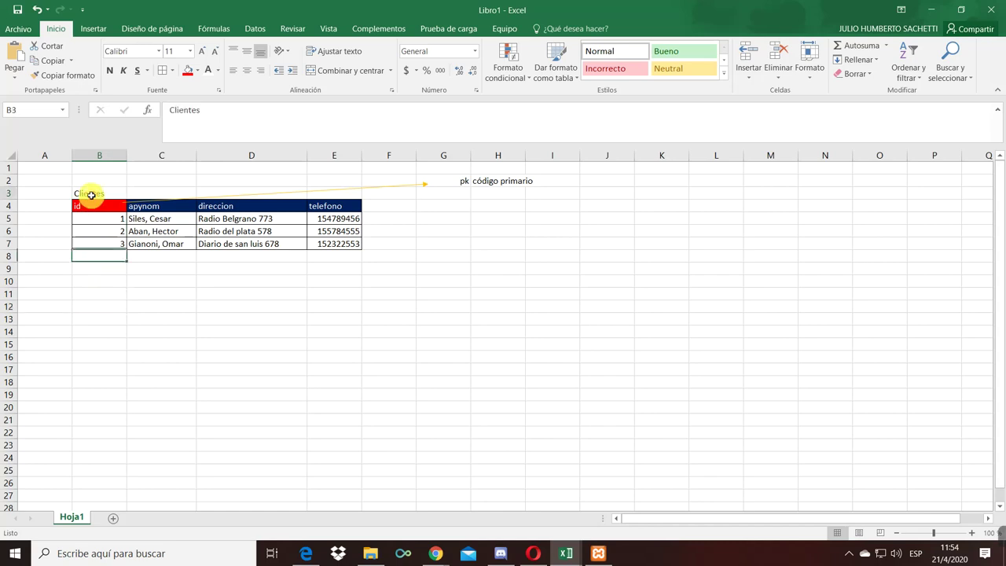
{"action": "left_click", "coordinate": [100, 293]}
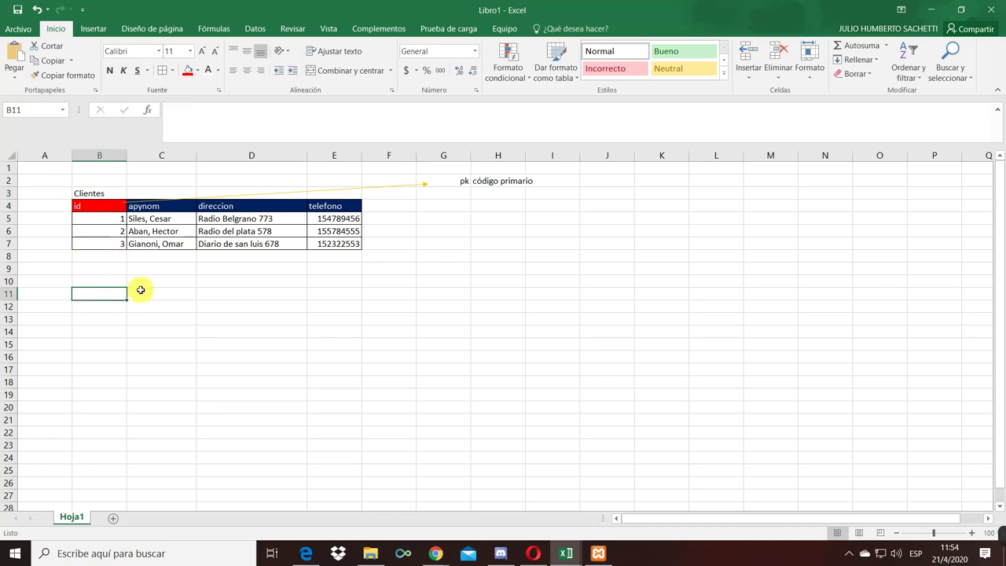
{"action": "left_click", "coordinate": [448, 185]}
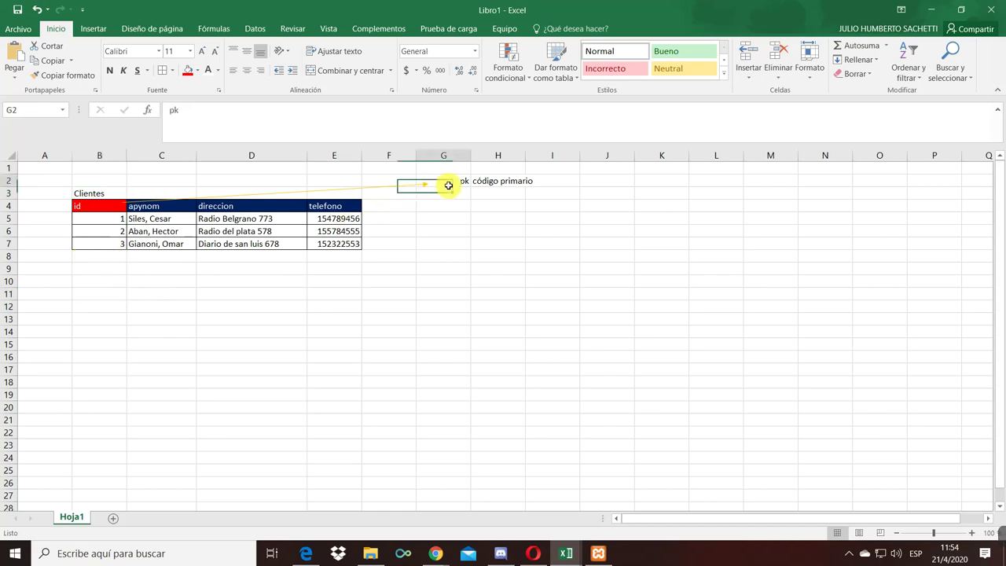
{"action": "left_click", "coordinate": [110, 70]}
{"action": "left_click", "coordinate": [136, 265]}
{"action": "left_click", "coordinate": [103, 317]}
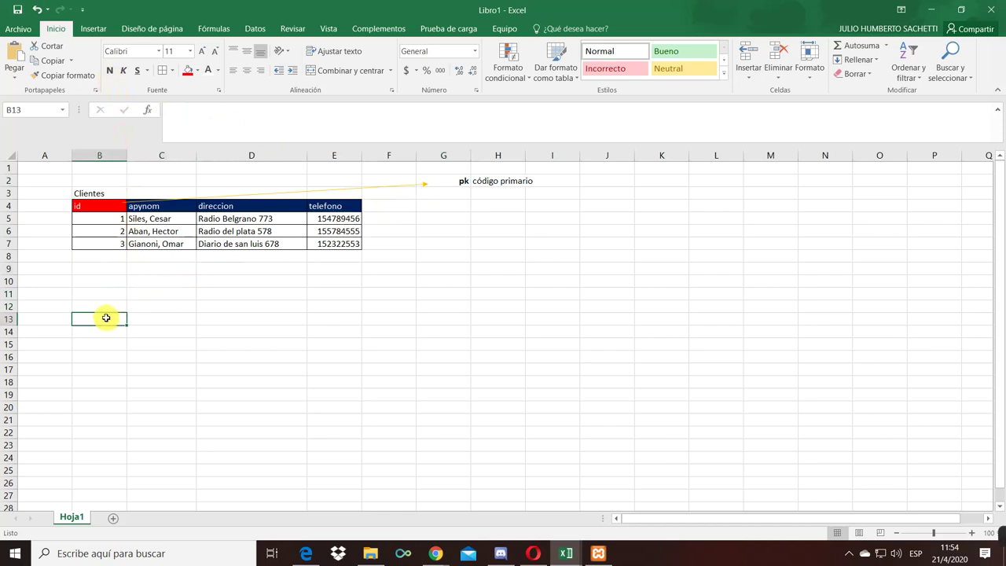
{"action": "left_click", "coordinate": [106, 306]}
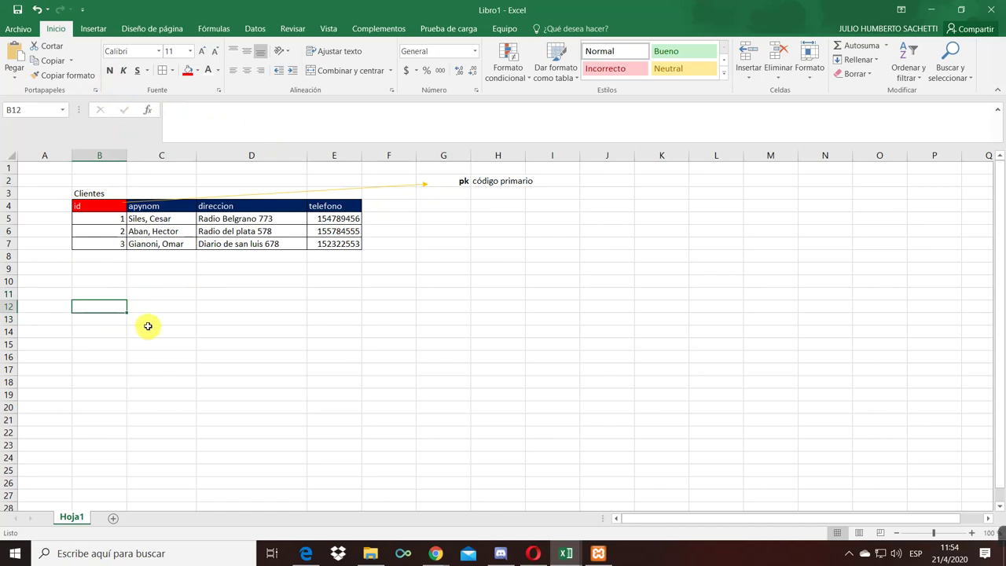
- Enter the Factura title in B12 with headings Nro.Factura, fecha, monto and id_cliente
{"action": "type", "text": "Fa"}
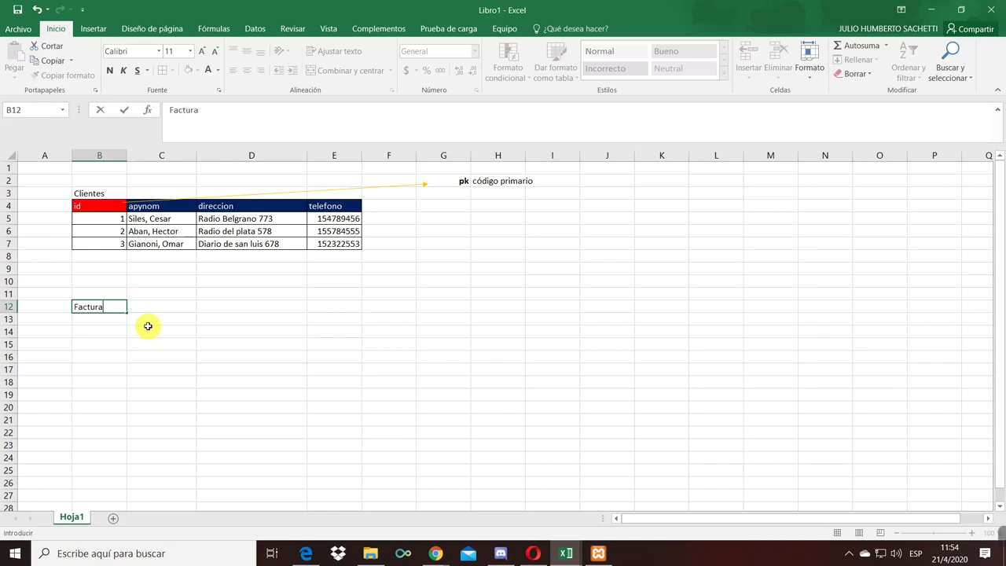
{"action": "type", "text": "ctura"}
{"action": "key", "text": "Return"}
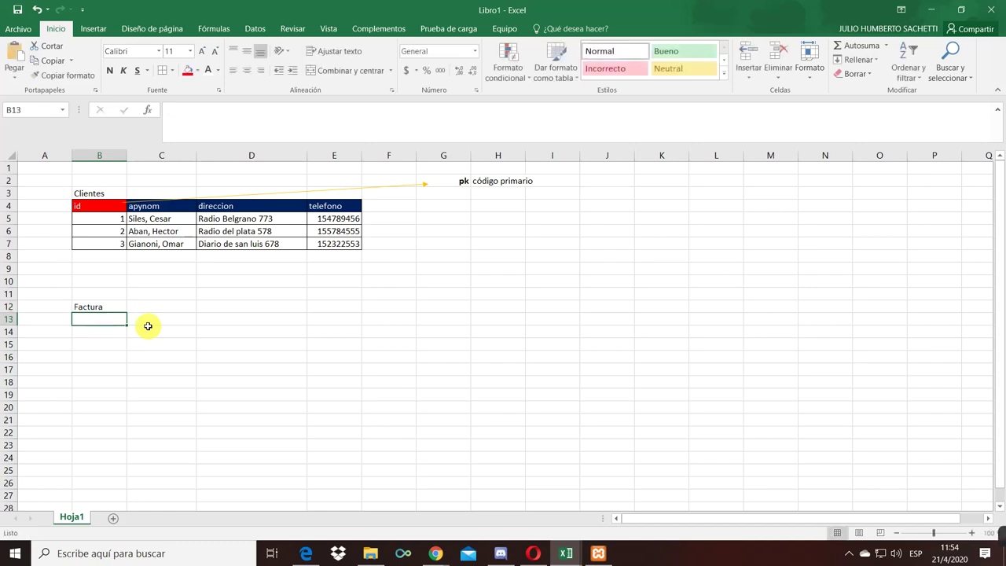
{"action": "type", "text": "nro"}
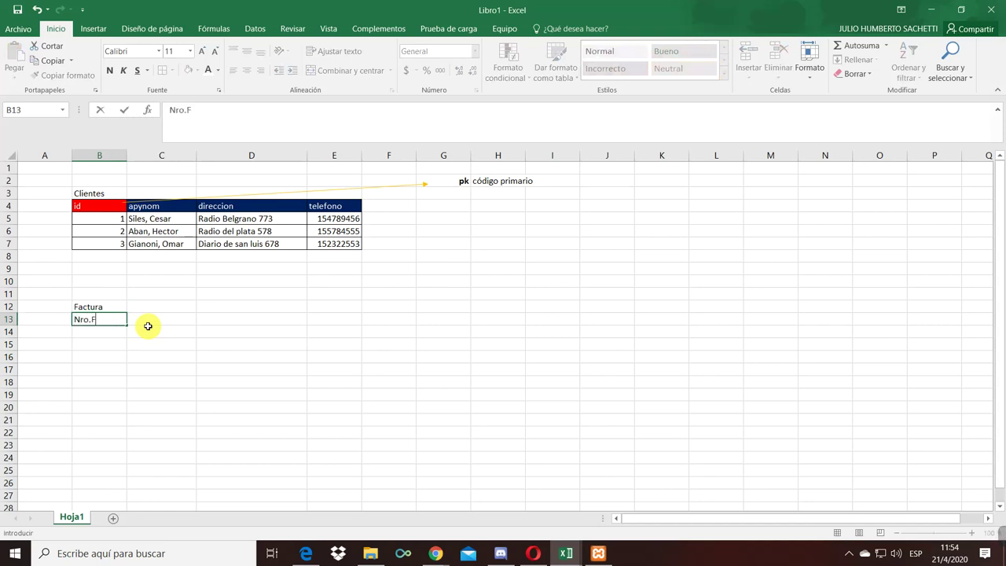
{"action": "type", "text": ".Factura"}
{"action": "key", "text": "Up"}
{"action": "key", "text": "Right"}
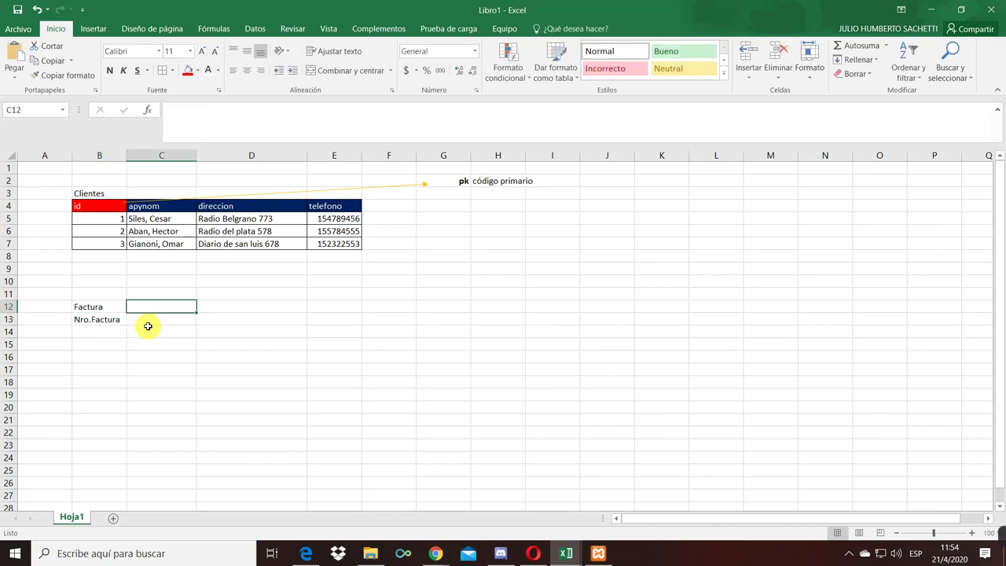
{"action": "type", "text": "fecha"}
{"action": "key", "text": "Right"}
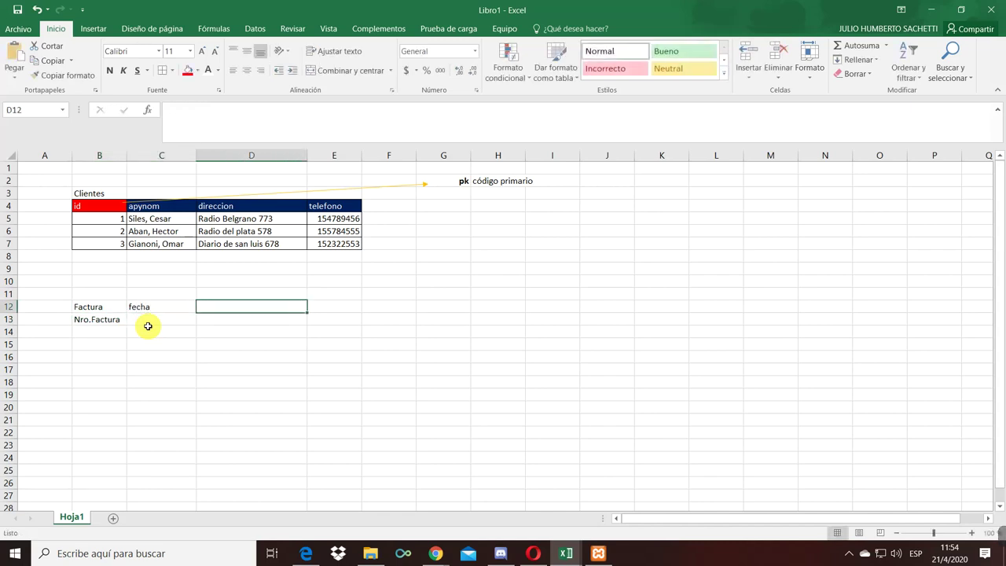
{"action": "type", "text": "monto"}
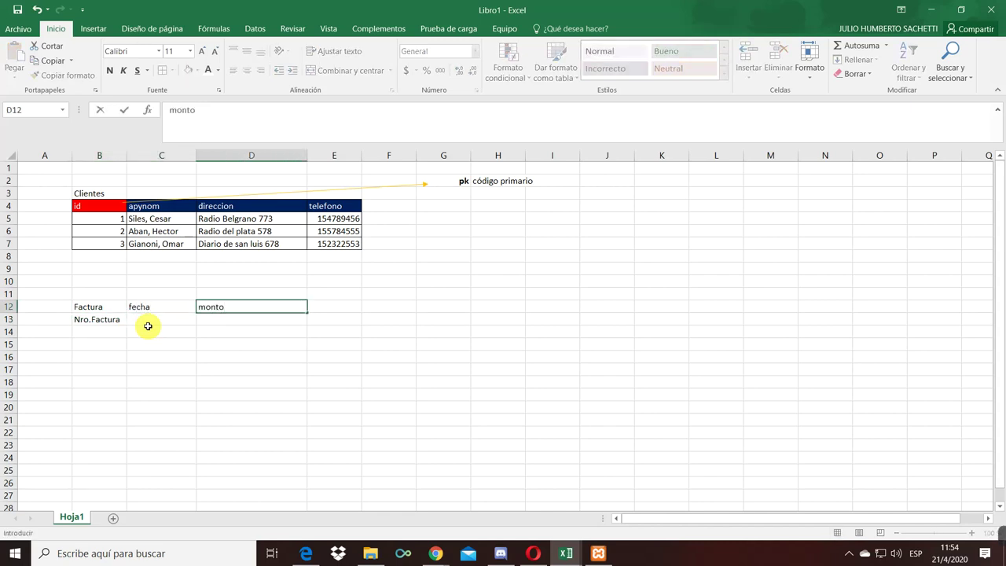
{"action": "key", "text": "Right"}
{"action": "type", "text": "i"}
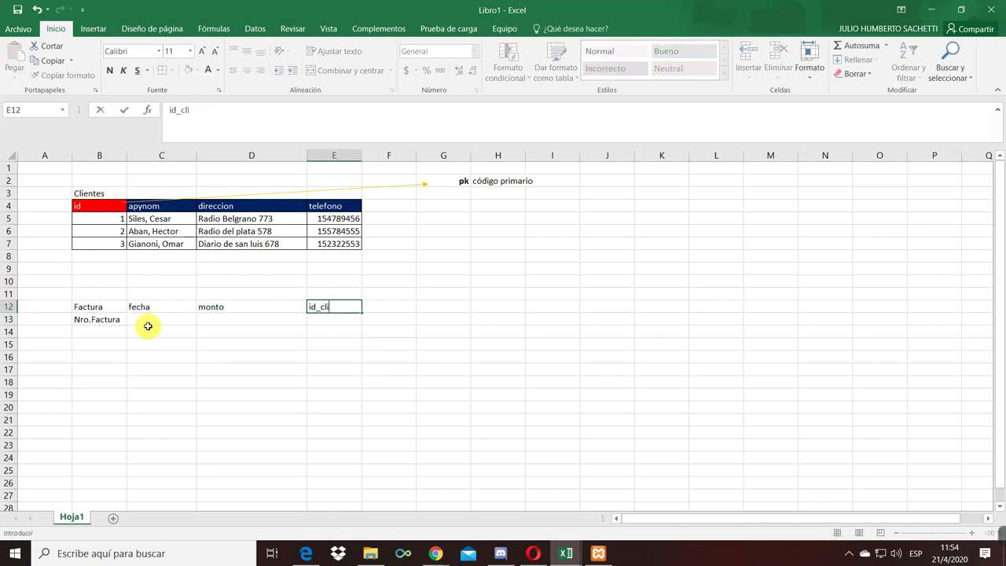
{"action": "key", "text": "Return"}
{"action": "key", "text": "Up"}
{"action": "key", "text": "Up"}
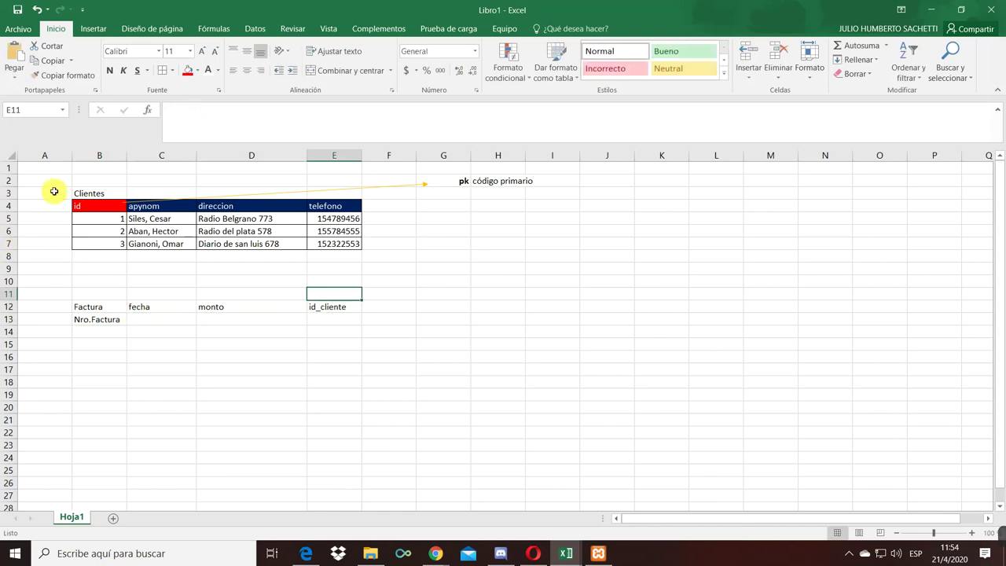
- Rename the Clientes id header in B4 to id_cliente
{"action": "left_click", "coordinate": [86, 205]}
{"action": "left_click", "coordinate": [206, 104]}
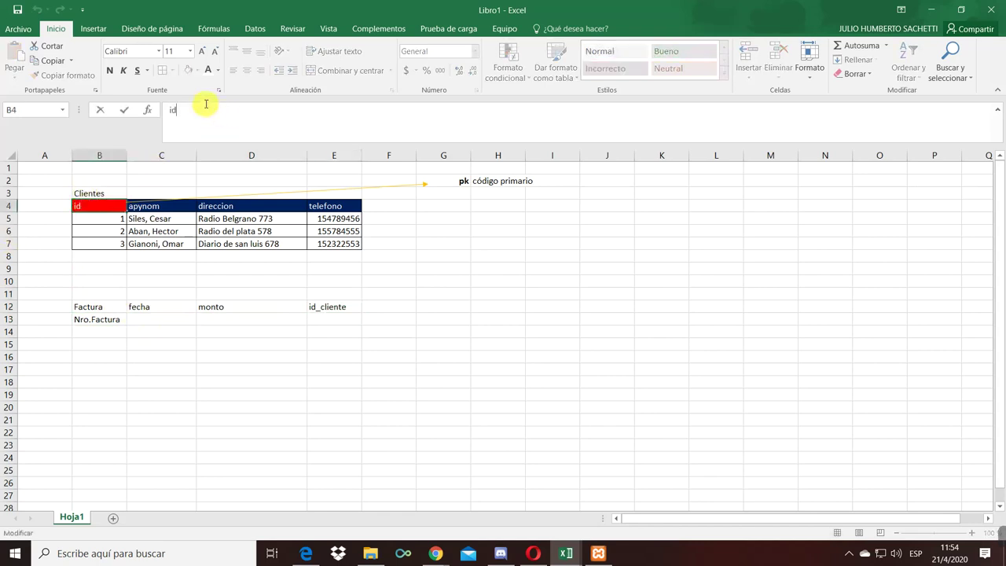
{"action": "key", "text": "Return"}
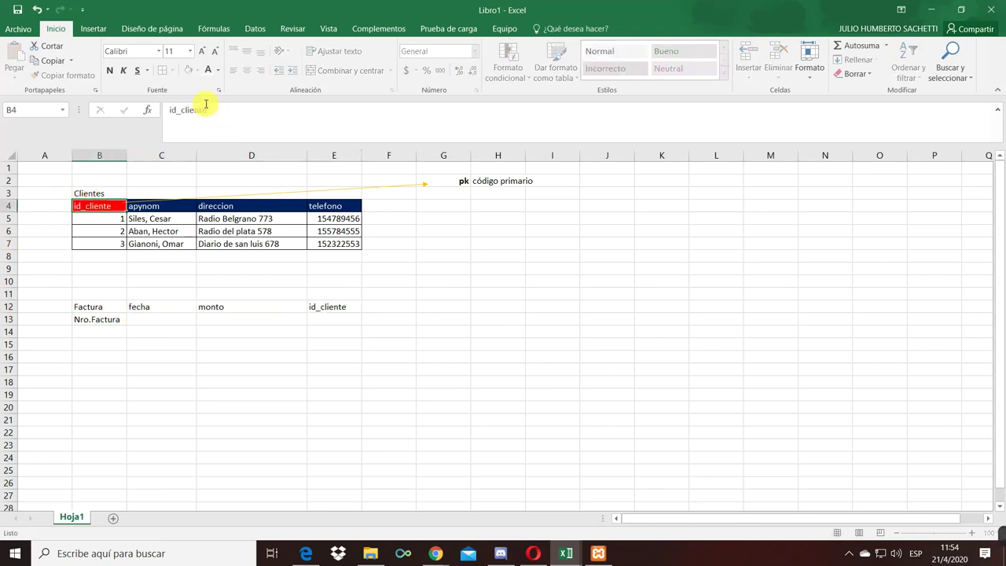
- Move the fecha, monto and id_cliente headings down to row 13 beside Nro.Factura
{"action": "left_click", "coordinate": [243, 307]}
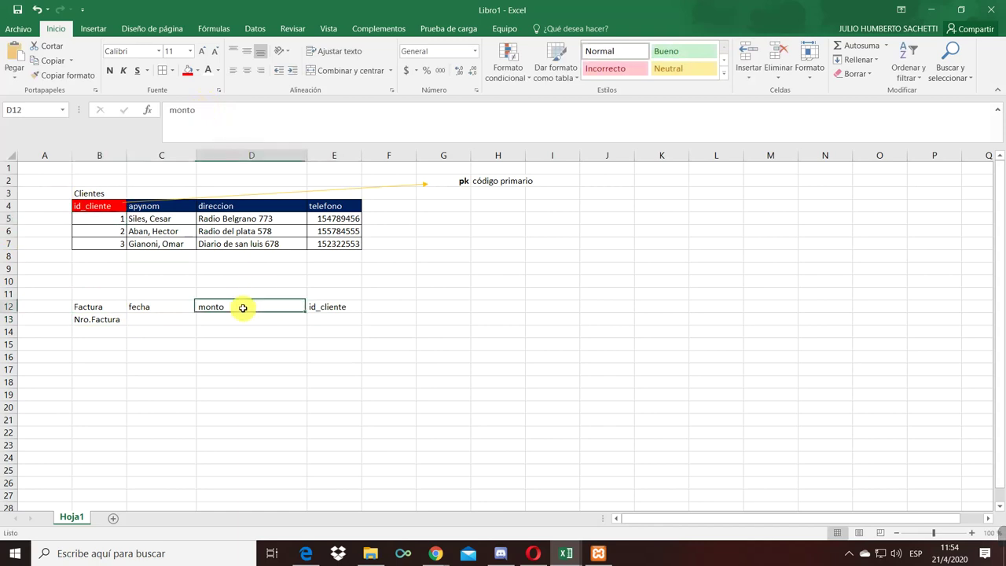
{"action": "left_click", "coordinate": [131, 309]}
{"action": "left_click", "coordinate": [94, 303]}
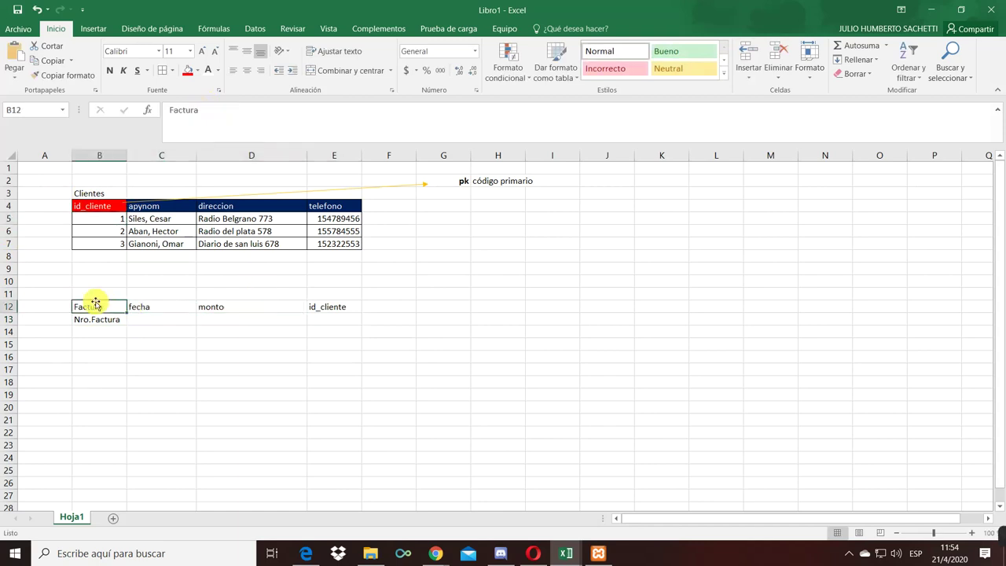
{"action": "left_click", "coordinate": [164, 319]}
{"action": "left_click_drag", "start_coordinate": [161, 309], "coordinate": [330, 323]}
{"action": "left_click", "coordinate": [330, 336]}
{"action": "left_click", "coordinate": [474, 305]}
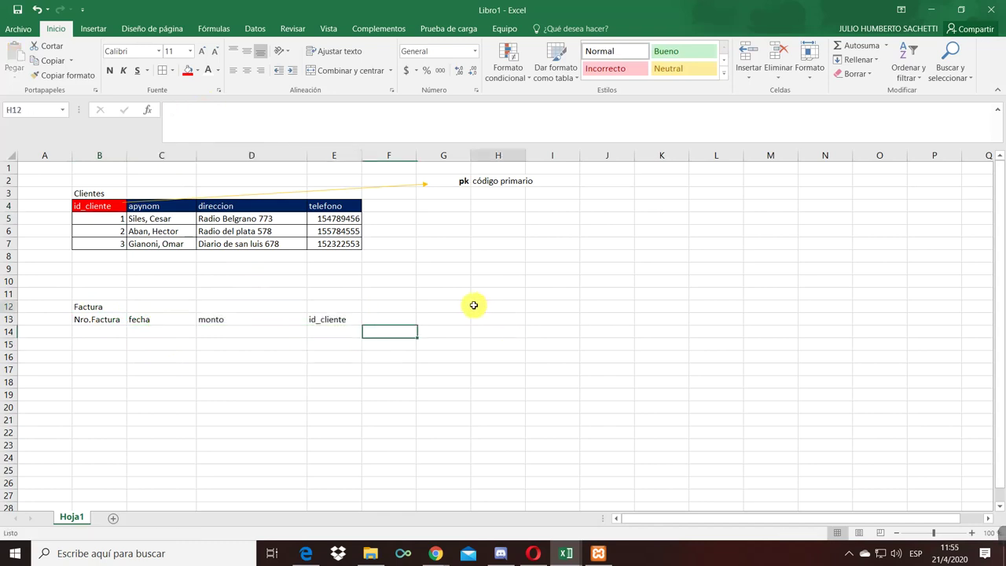
- Title H12 'Detalle de factura' and copy the Nro.Factura heading into H13
{"action": "type", "text": "DEta"}
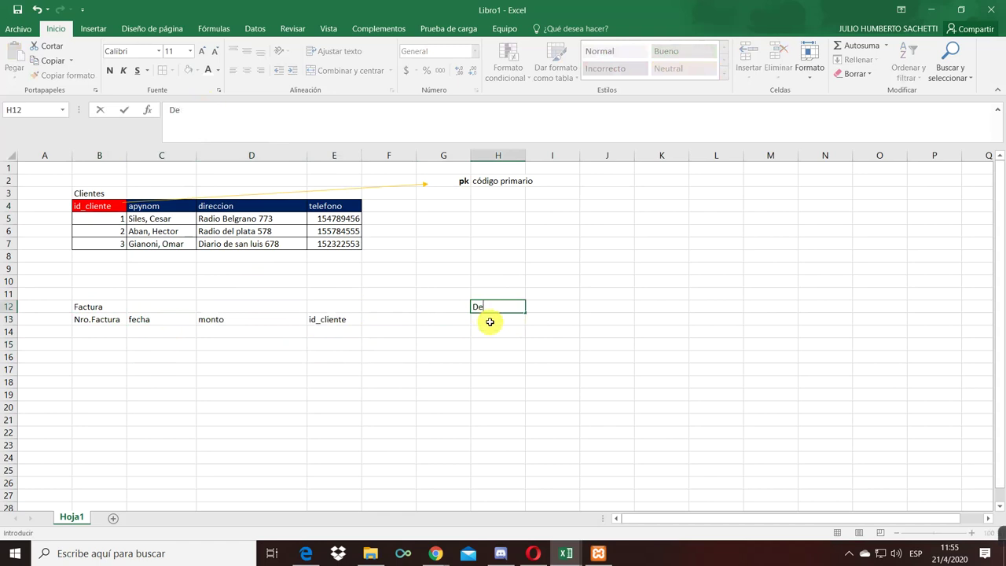
{"action": "type", "text": "lle de factura"}
{"action": "key", "text": "Return"}
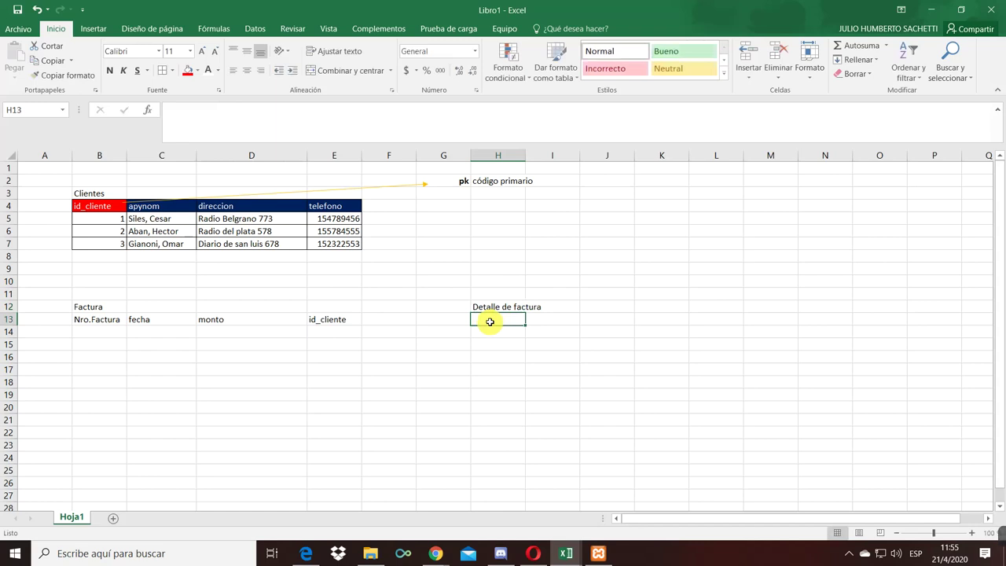
{"action": "left_click", "coordinate": [106, 324]}
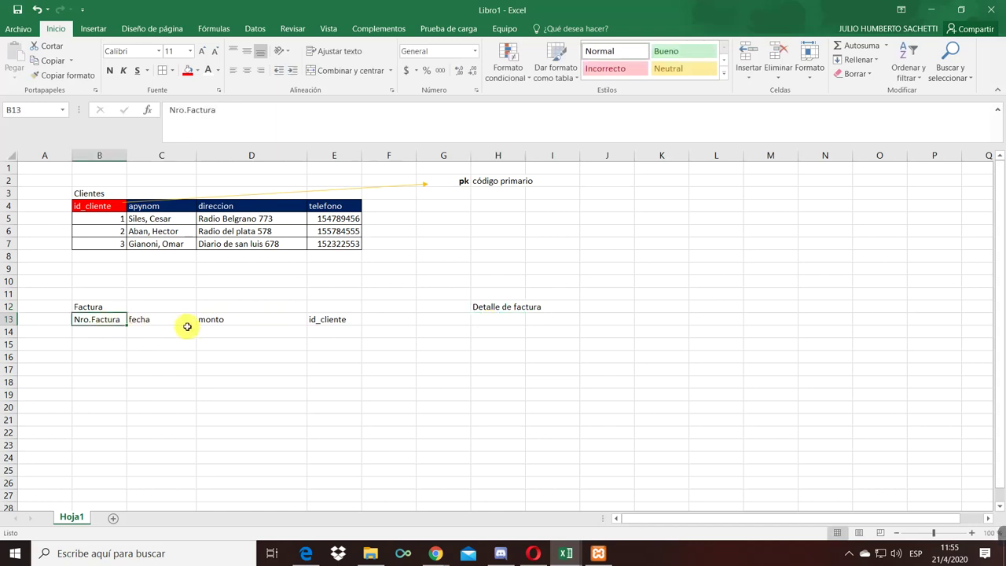
{"action": "key", "text": "ctrl+c"}
{"action": "left_click", "coordinate": [496, 320]}
{"action": "key", "text": "ctrl+v"}
- Give the H11:I14 block a thick outside border
{"action": "left_click_drag", "start_coordinate": [488, 296], "coordinate": [551, 330]}
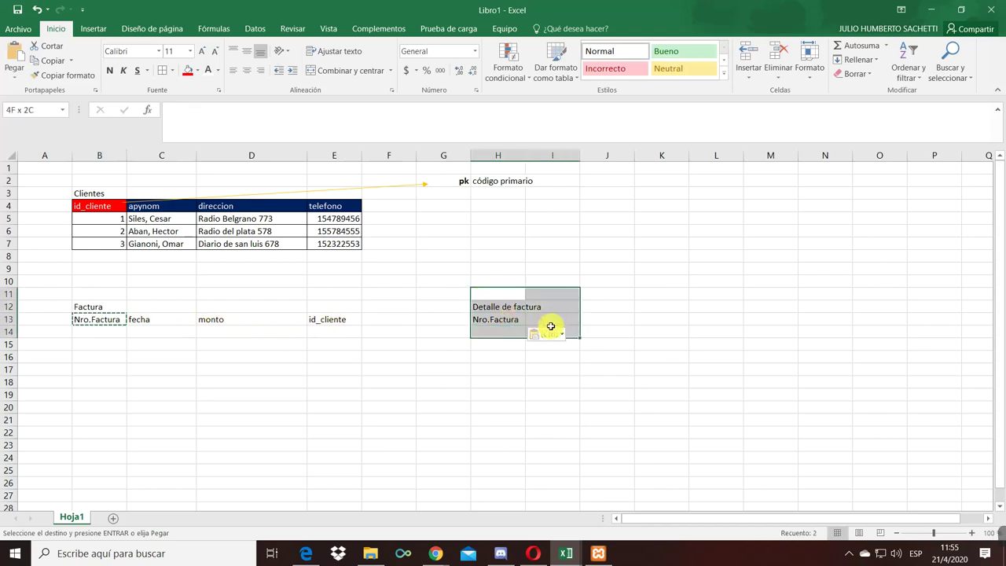
{"action": "left_click", "coordinate": [173, 70]}
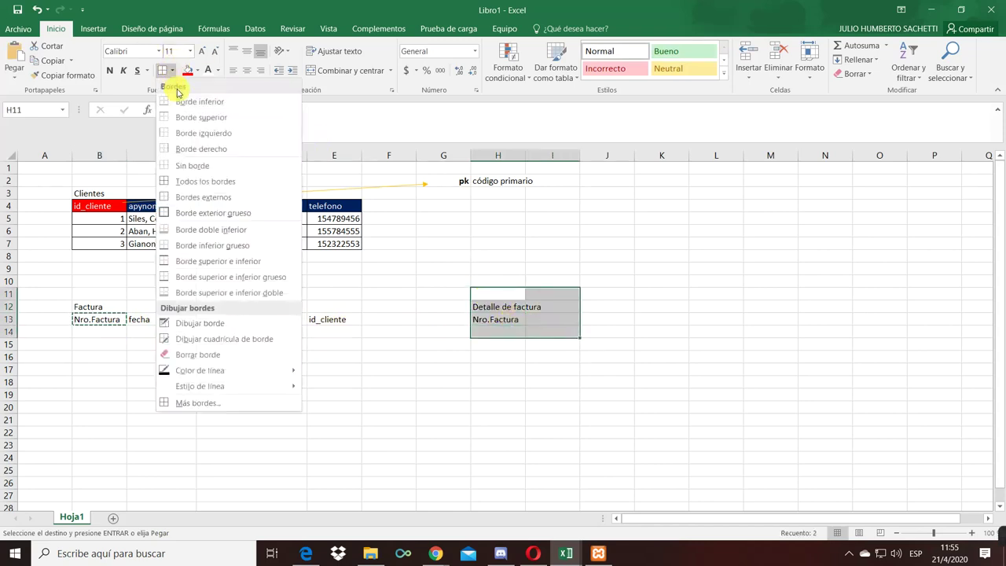
{"action": "left_click", "coordinate": [219, 213]}
{"action": "left_click", "coordinate": [346, 292]}
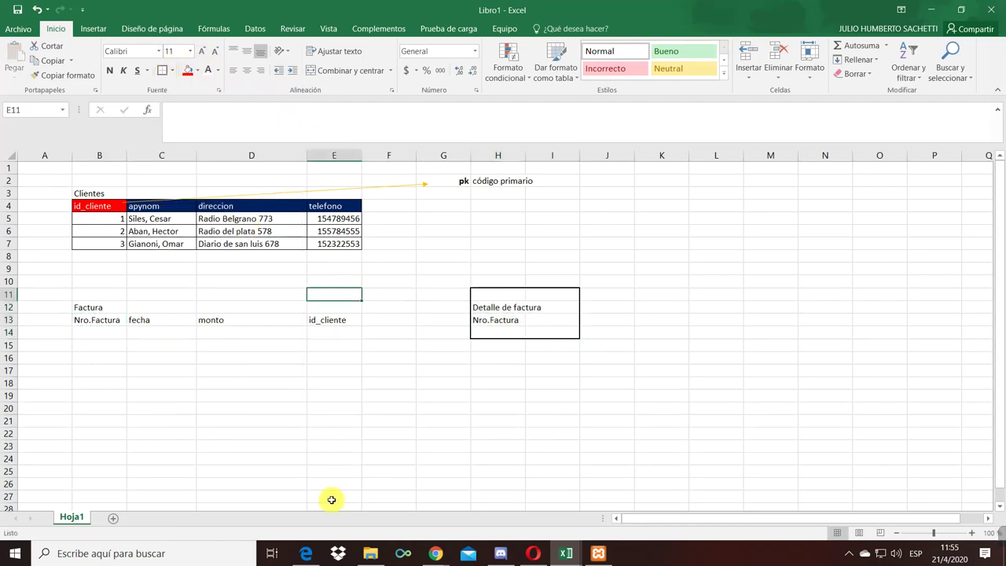
{"action": "left_click", "coordinate": [224, 366]}
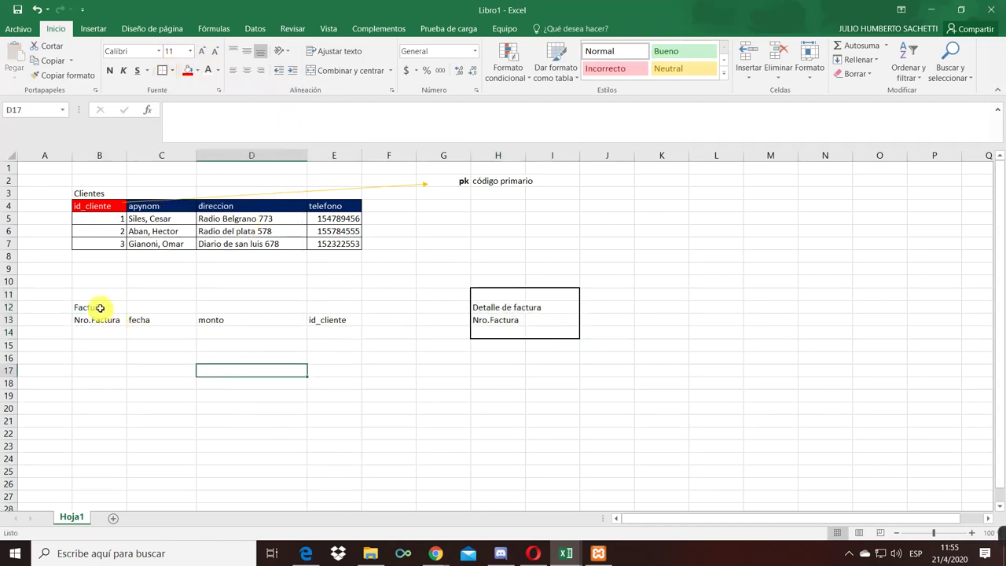
- Underline the Clientes and Factura titles
{"action": "left_click", "coordinate": [77, 193]}
{"action": "left_click", "coordinate": [137, 70]}
{"action": "left_click", "coordinate": [92, 299]}
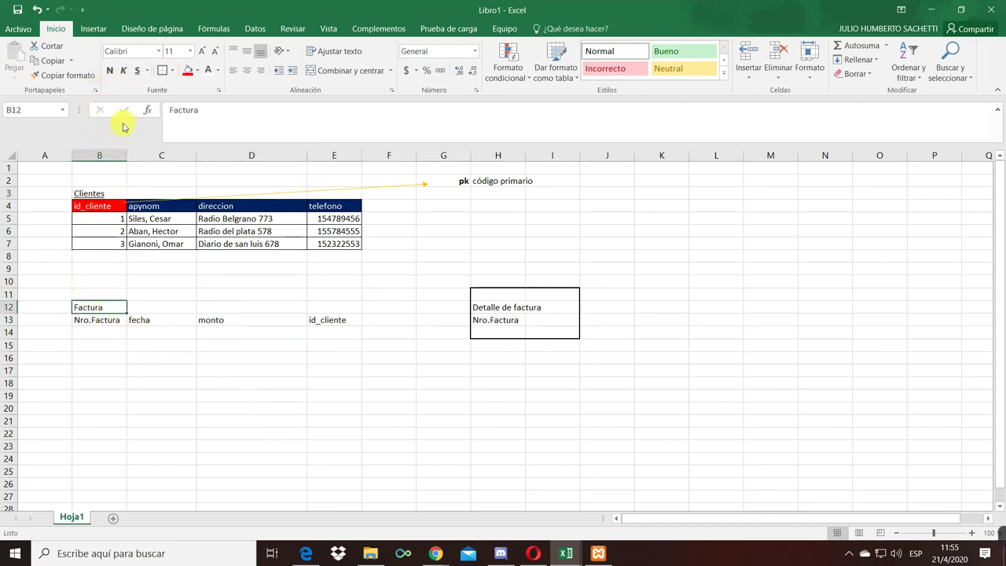
{"action": "left_click", "coordinate": [136, 70]}
{"action": "left_click", "coordinate": [100, 383]}
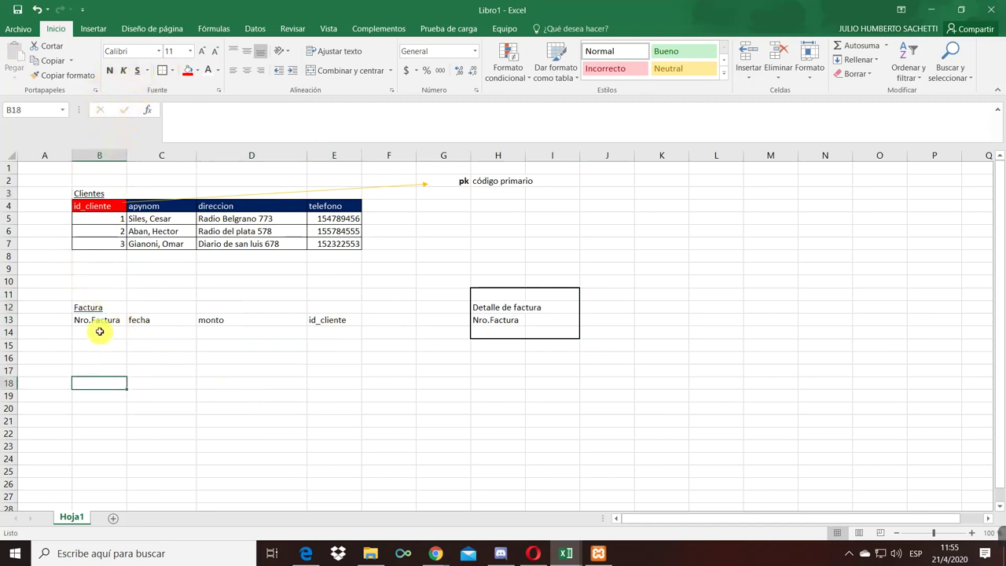
- Remove the underline from the Factura title
{"action": "left_click_drag", "start_coordinate": [88, 323], "coordinate": [311, 322]}
{"action": "left_click", "coordinate": [222, 371]}
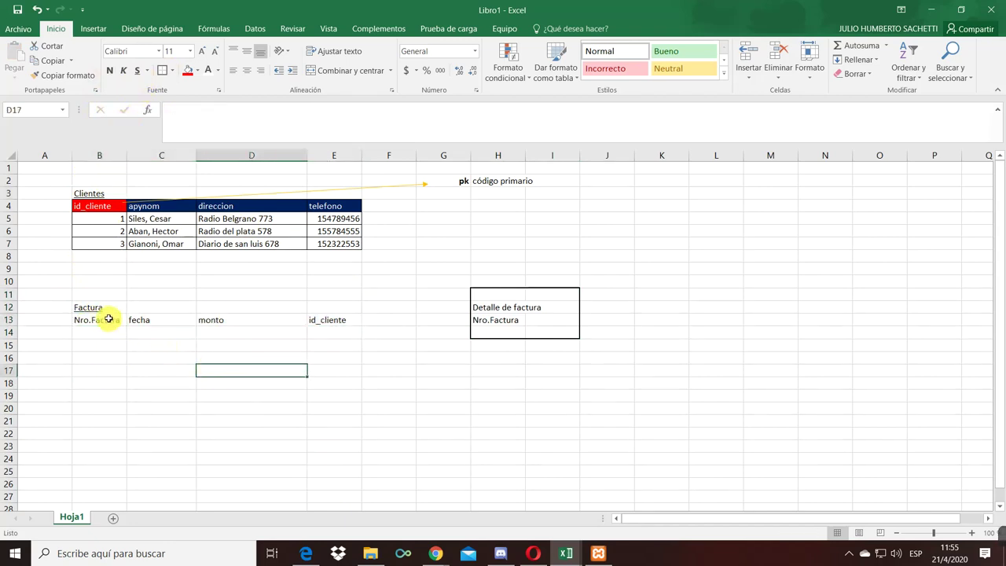
{"action": "left_click", "coordinate": [453, 181]}
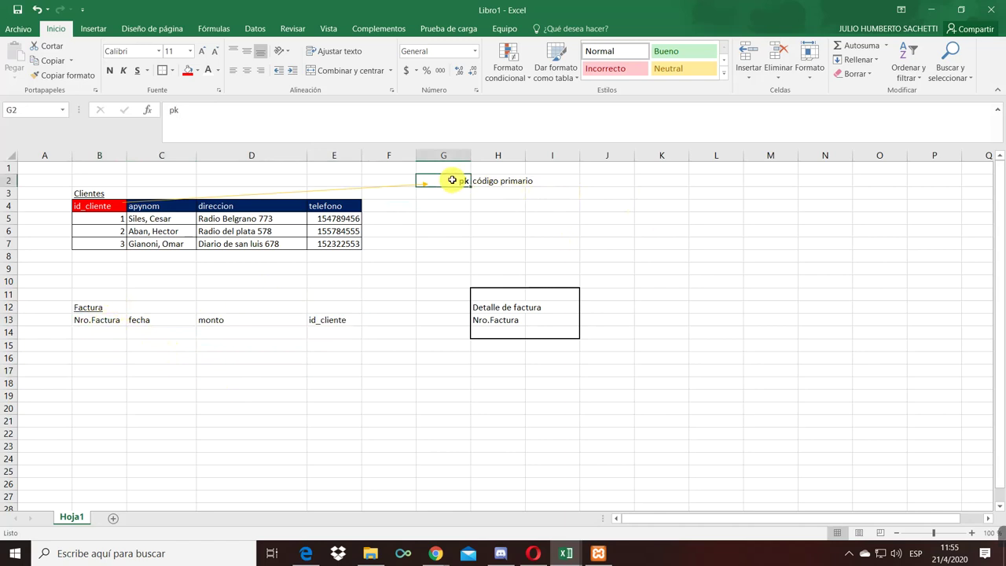
{"action": "left_click", "coordinate": [99, 312]}
{"action": "key", "text": "ctrl+s"}
- Fill the Nro.Factura heading red
{"action": "left_click", "coordinate": [110, 323]}
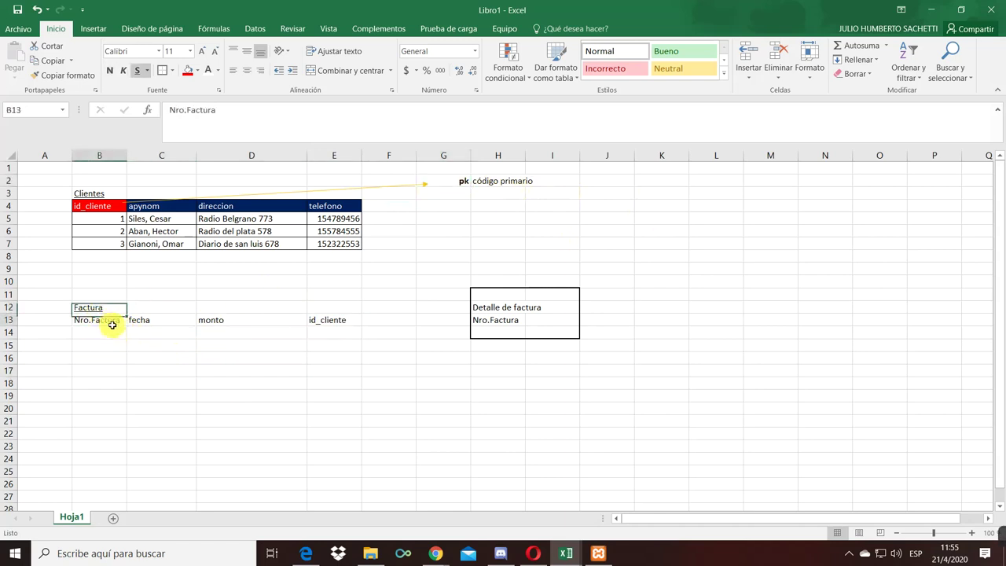
{"action": "left_click", "coordinate": [187, 70]}
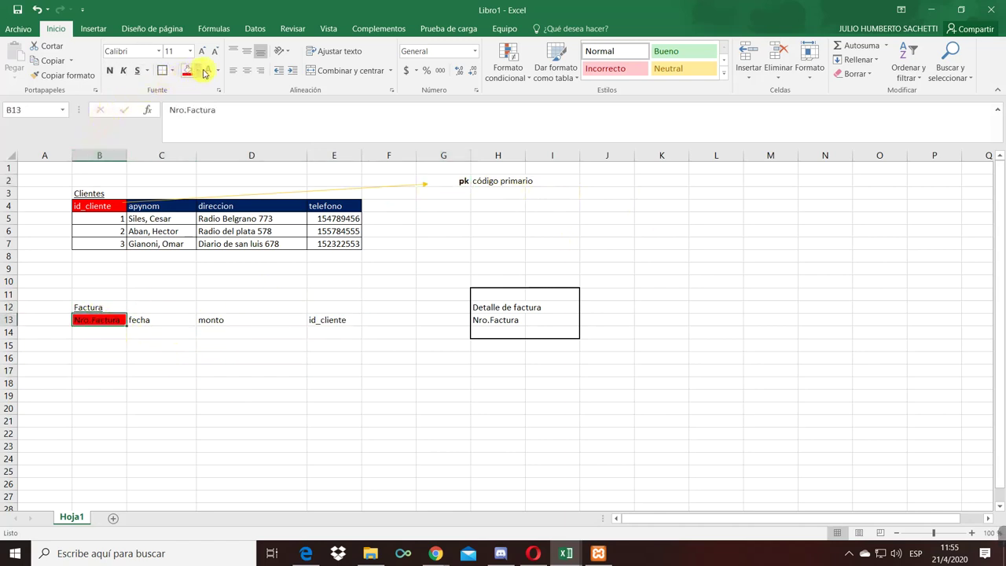
{"action": "left_click", "coordinate": [201, 359]}
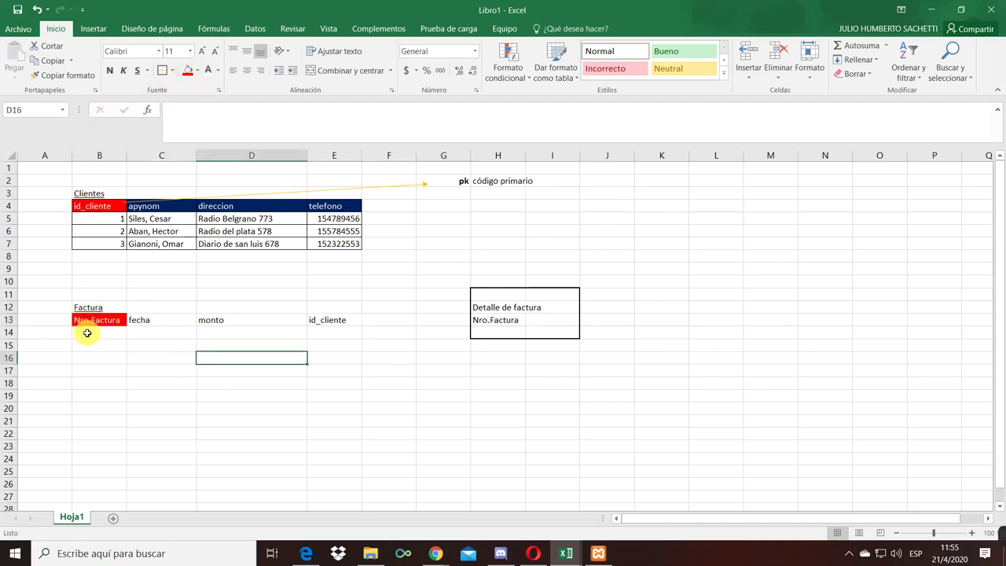
{"action": "left_click", "coordinate": [94, 329]}
{"action": "left_click", "coordinate": [128, 359]}
{"action": "left_click_drag", "start_coordinate": [101, 332], "coordinate": [326, 330]}
{"action": "left_click", "coordinate": [252, 379]}
- Give the fecha and monto headers a dark blue fill with white text
{"action": "left_click_drag", "start_coordinate": [162, 319], "coordinate": [257, 314]}
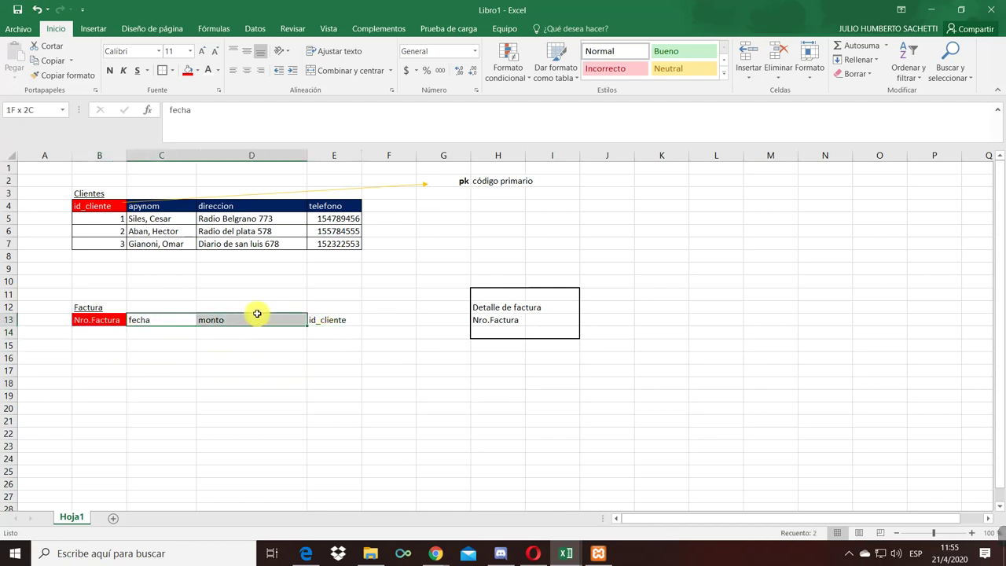
{"action": "left_click", "coordinate": [197, 70]}
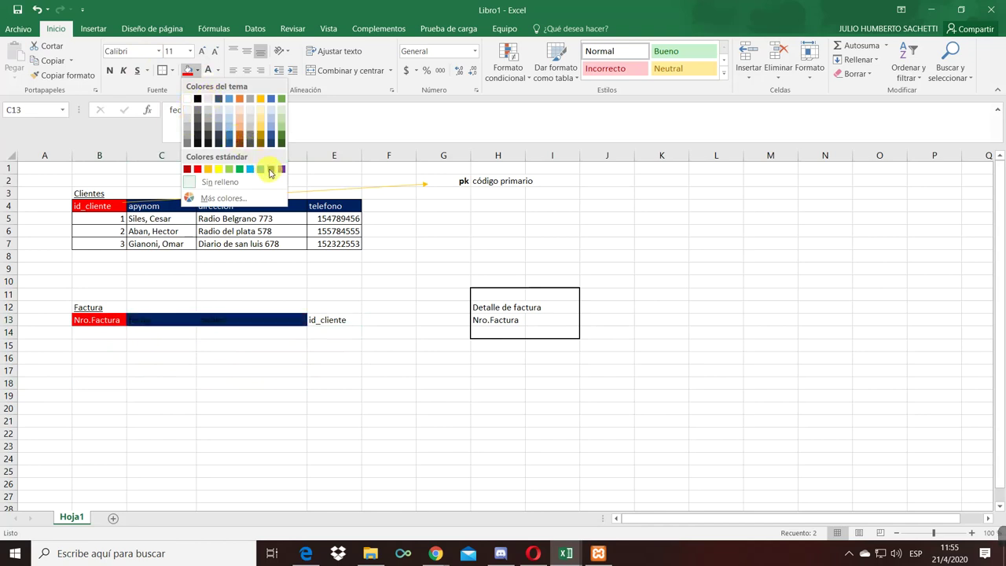
{"action": "left_click", "coordinate": [270, 168]}
{"action": "left_click", "coordinate": [208, 70]}
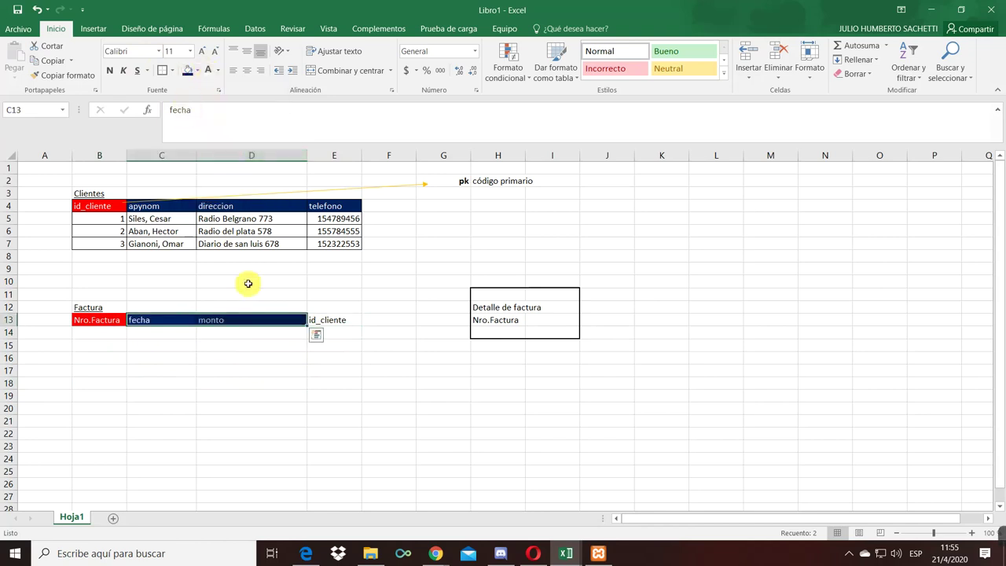
{"action": "left_click", "coordinate": [225, 338]}
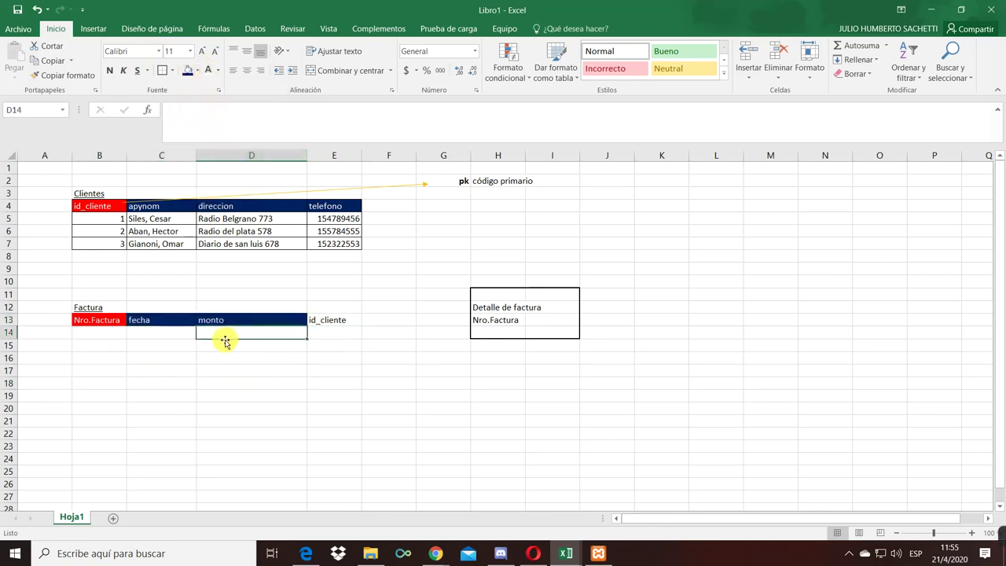
{"action": "left_click", "coordinate": [92, 29]}
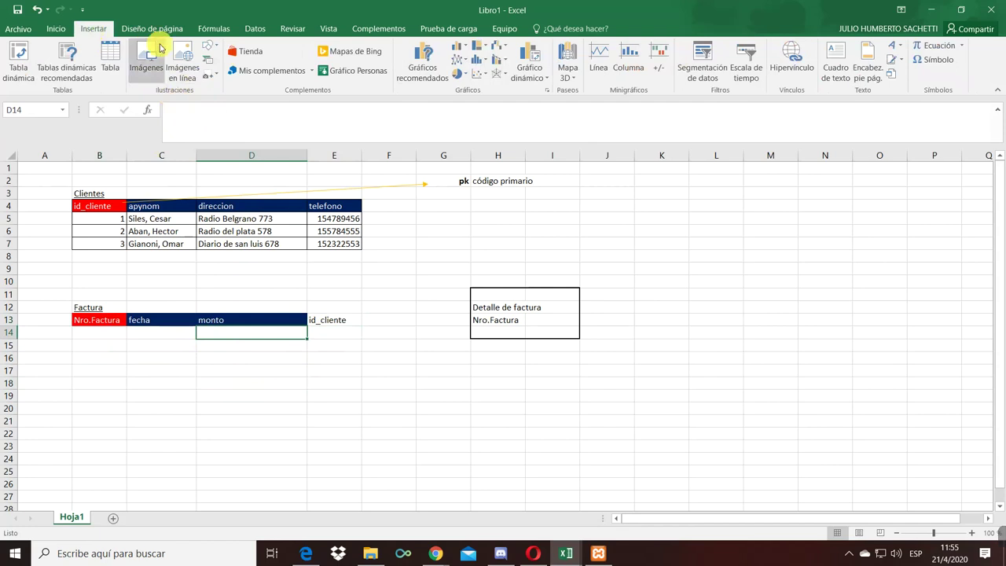
- Draw an orange arrow from the Nro.Factura header to the pk label
{"action": "left_click", "coordinate": [212, 50]}
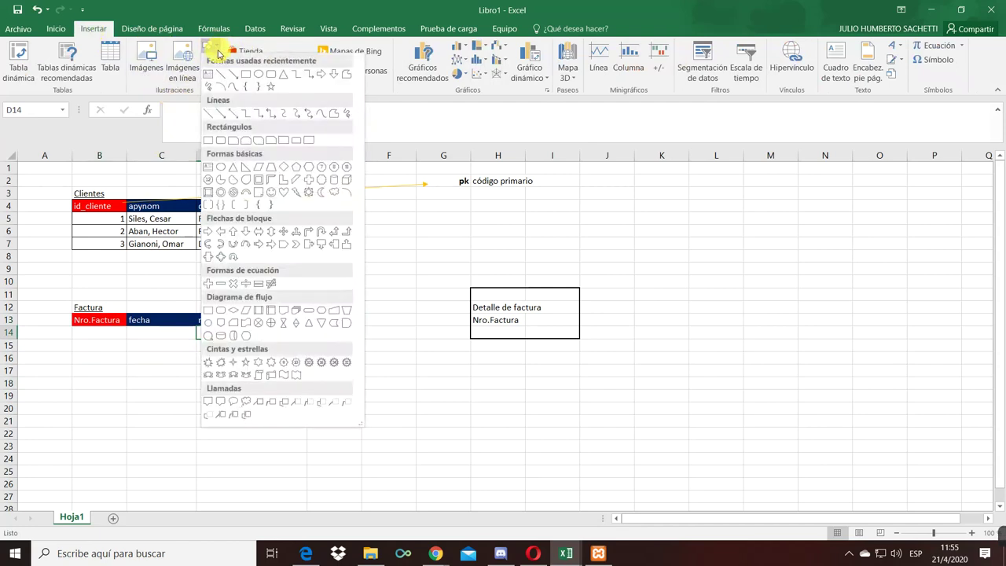
{"action": "left_click", "coordinate": [229, 76]}
{"action": "left_click_drag", "start_coordinate": [127, 313], "coordinate": [448, 192]}
{"action": "left_click", "coordinate": [333, 57]}
{"action": "left_click", "coordinate": [335, 282]}
- Select cells across the Clientes and Factura tables
{"action": "left_click", "coordinate": [89, 355]}
{"action": "left_click", "coordinate": [75, 307]}
{"action": "left_click", "coordinate": [83, 191]}
{"action": "left_click", "coordinate": [84, 297]}
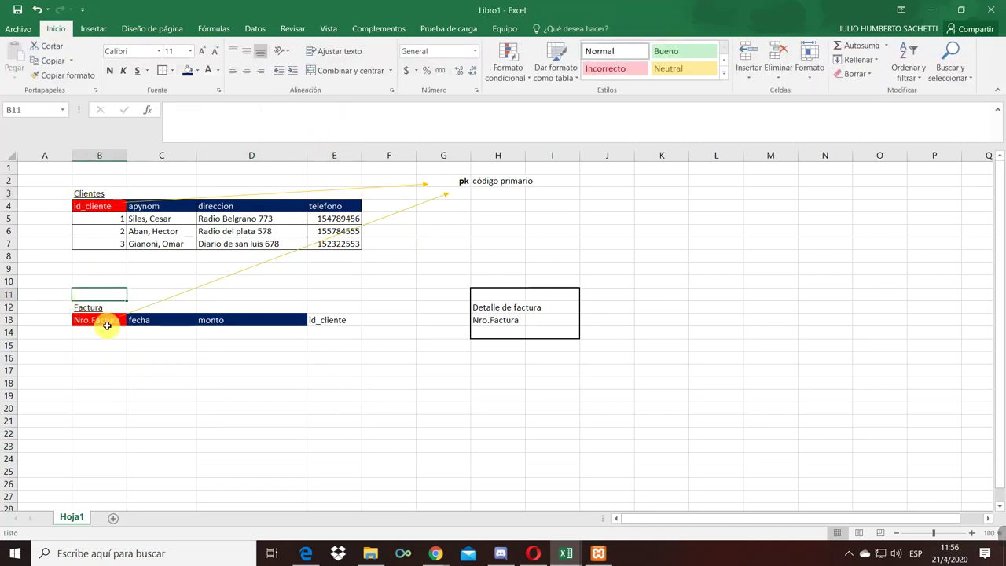
{"action": "left_click", "coordinate": [107, 324]}
{"action": "left_click", "coordinate": [166, 370]}
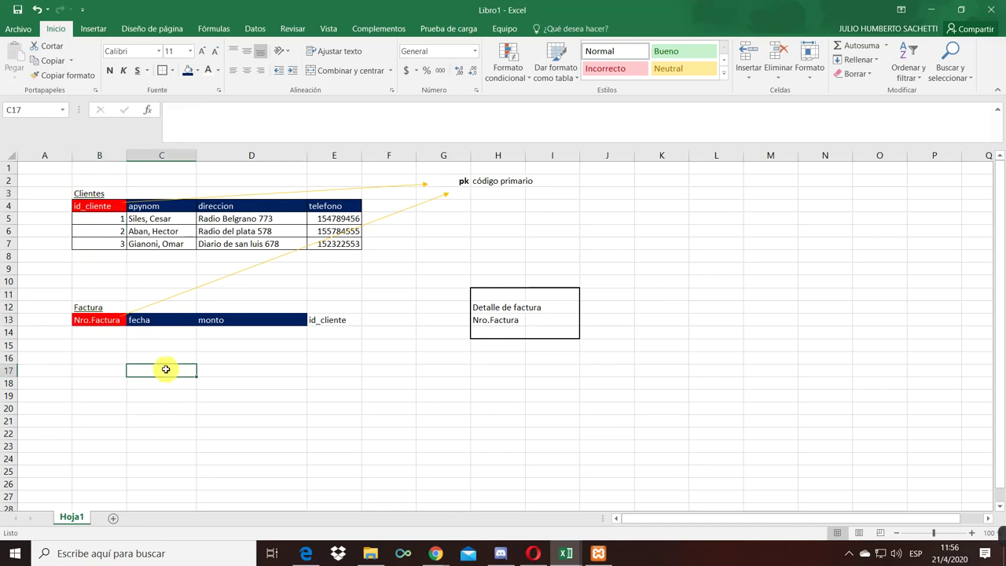
- Shade the id_cliente header in E13 light grey
{"action": "left_click", "coordinate": [325, 320]}
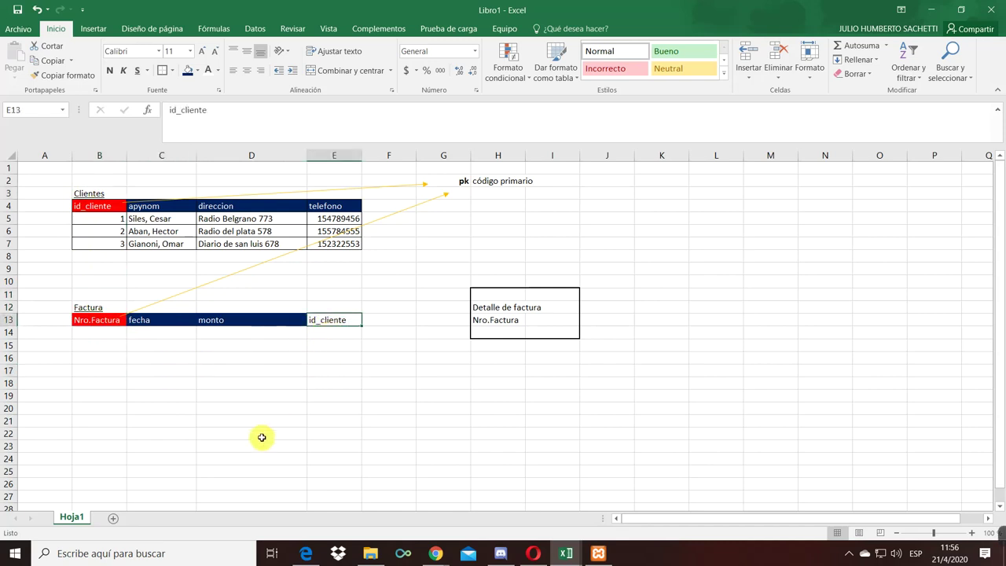
{"action": "left_click", "coordinate": [198, 72]}
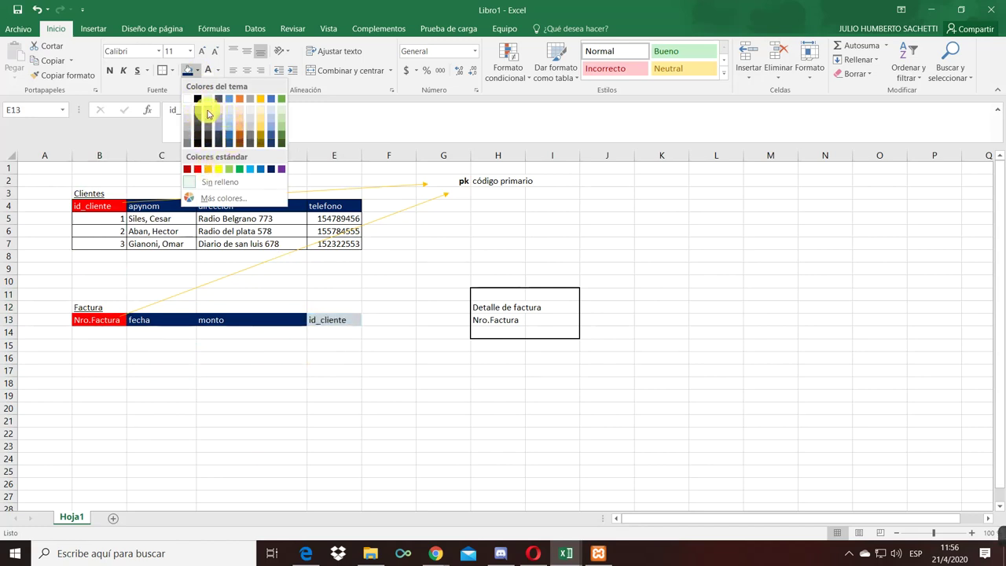
{"action": "left_click", "coordinate": [209, 114]}
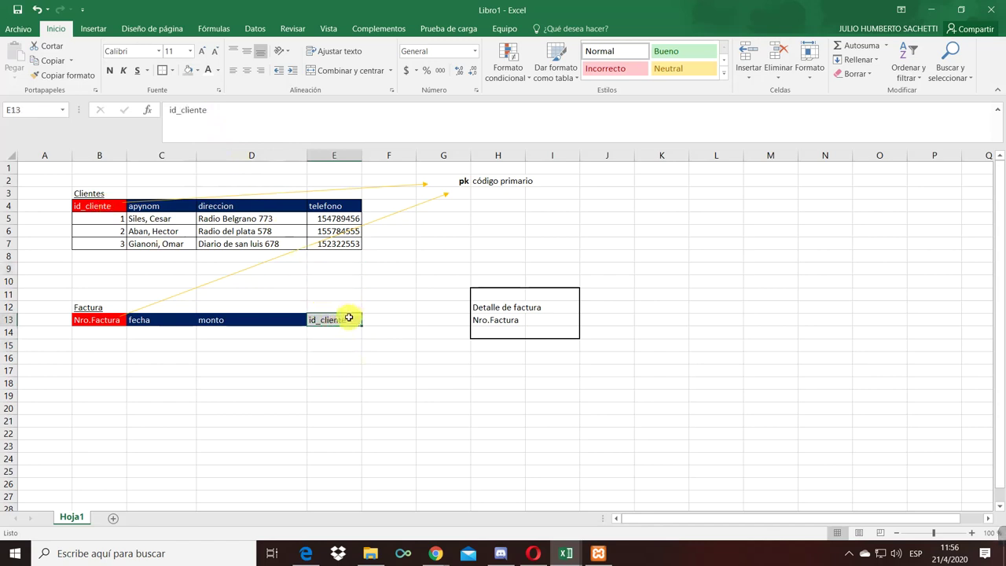
- Enter a bold, right-aligned fk label in G9
{"action": "left_click", "coordinate": [449, 270]}
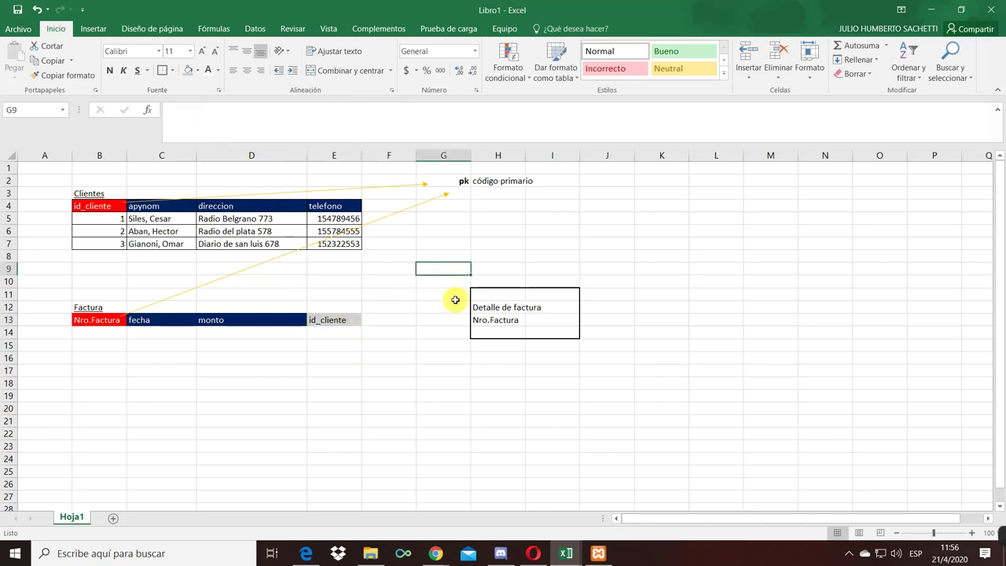
{"action": "type", "text": "fk"}
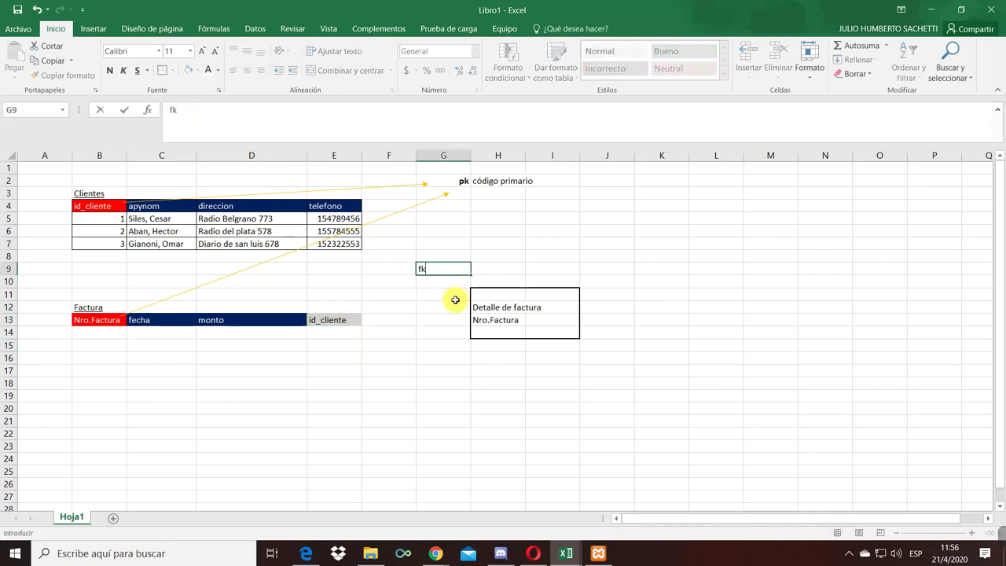
{"action": "key", "text": "Tab"}
{"action": "left_click", "coordinate": [460, 267]}
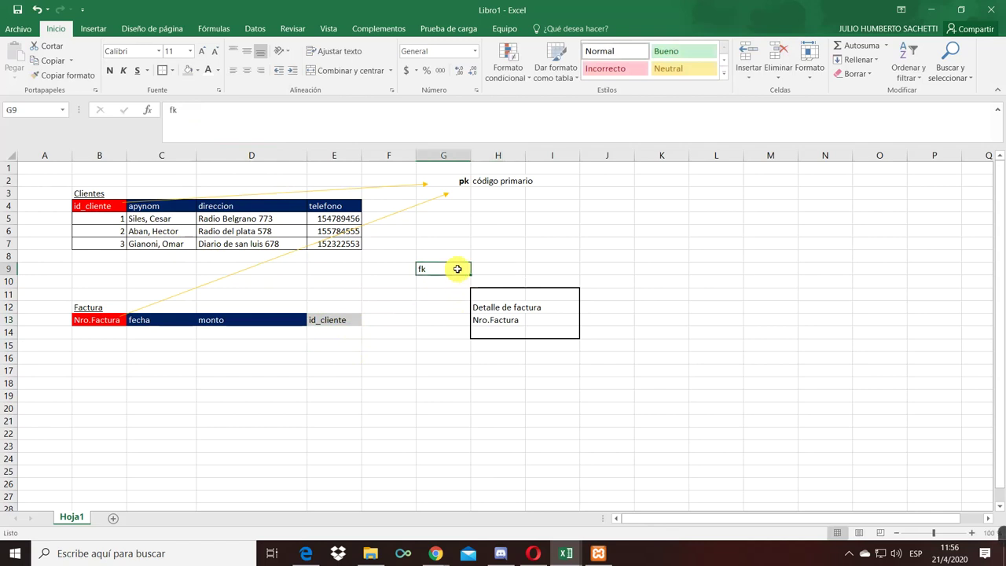
{"action": "left_click", "coordinate": [109, 72]}
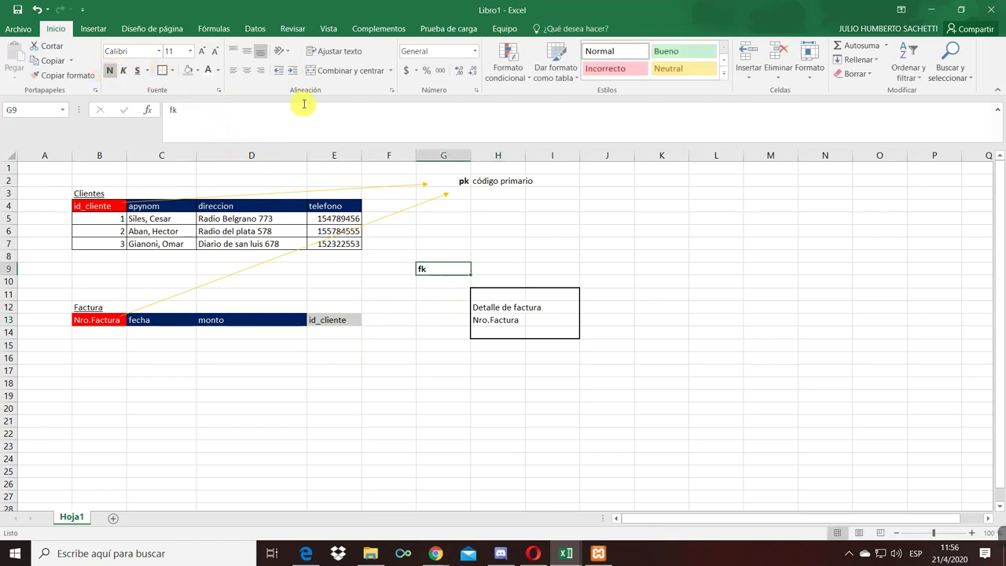
{"action": "left_click", "coordinate": [260, 70]}
{"action": "left_click", "coordinate": [482, 371]}
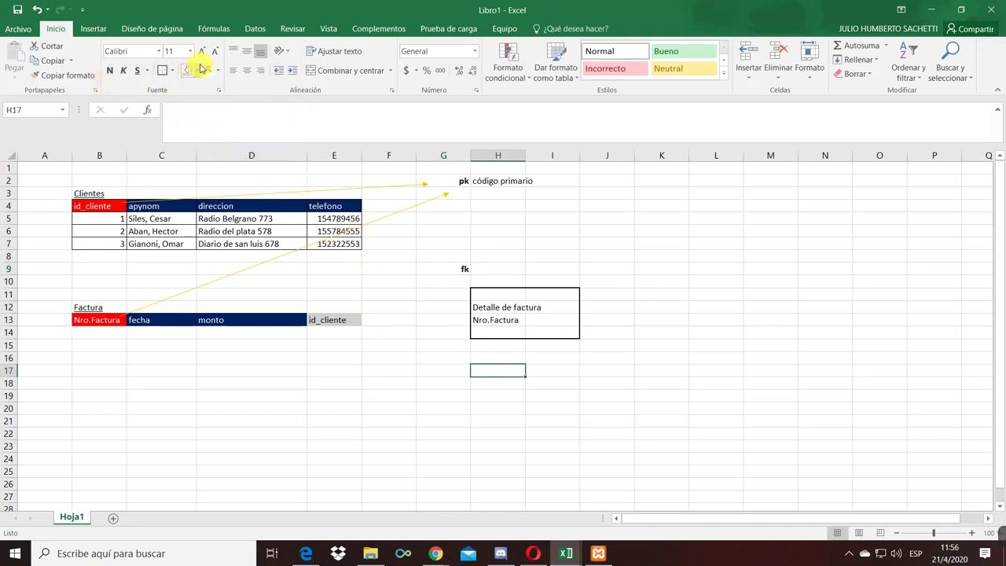
- Draw an arrow from the Factura id_cliente header to the fk label
{"action": "left_click", "coordinate": [105, 31]}
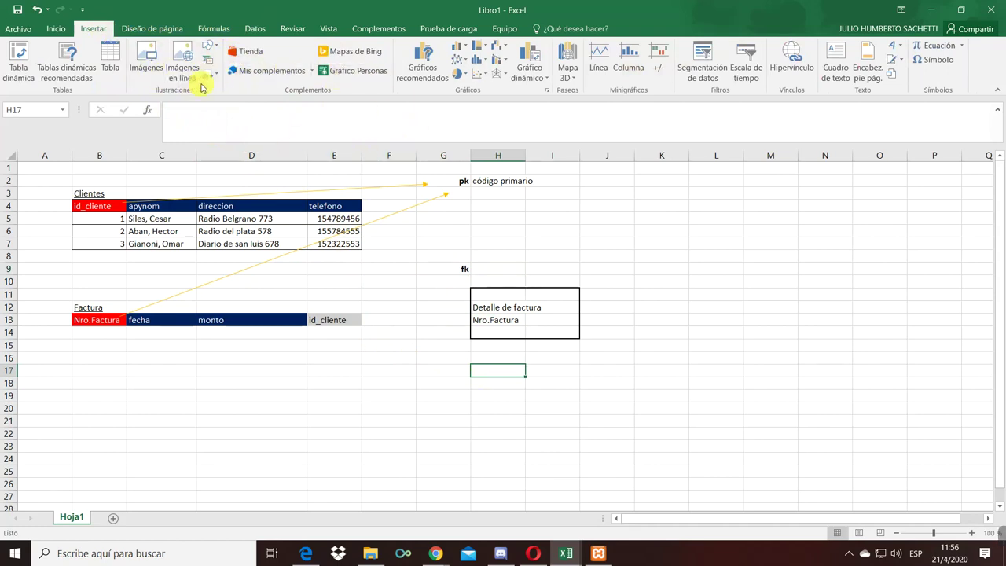
{"action": "left_click", "coordinate": [218, 51]}
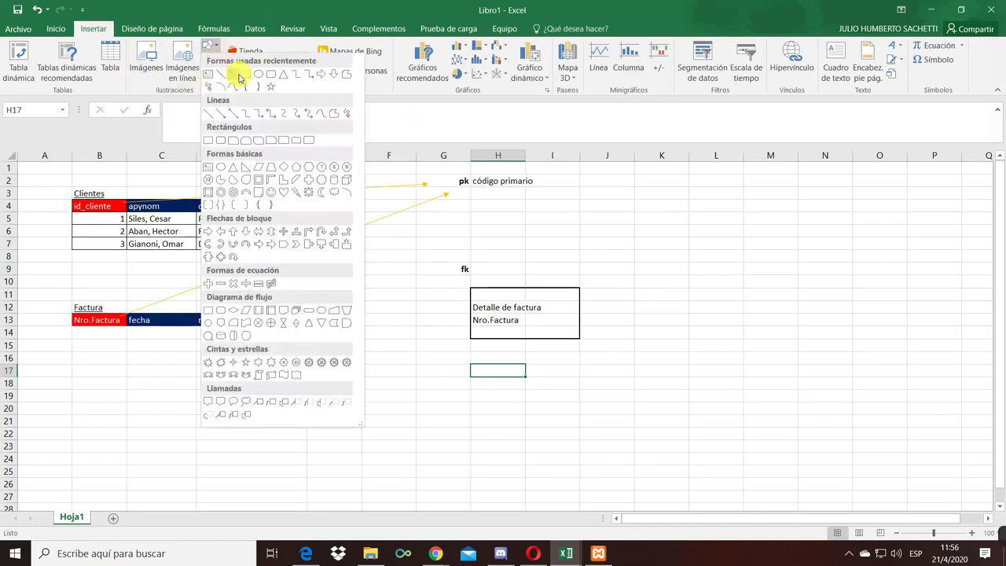
{"action": "left_click", "coordinate": [242, 79]}
{"action": "left_click_drag", "start_coordinate": [354, 320], "coordinate": [448, 271]}
{"action": "left_click", "coordinate": [434, 325]}
- Describe fk in H9 as 'código que es primario en otra tabla'
{"action": "left_click", "coordinate": [512, 268]}
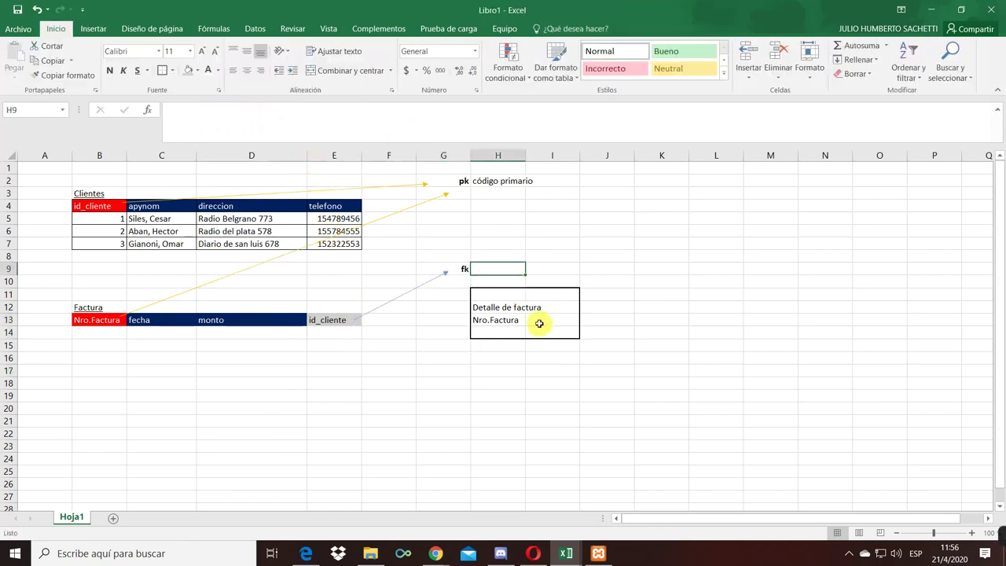
{"action": "type", "text": "co"}
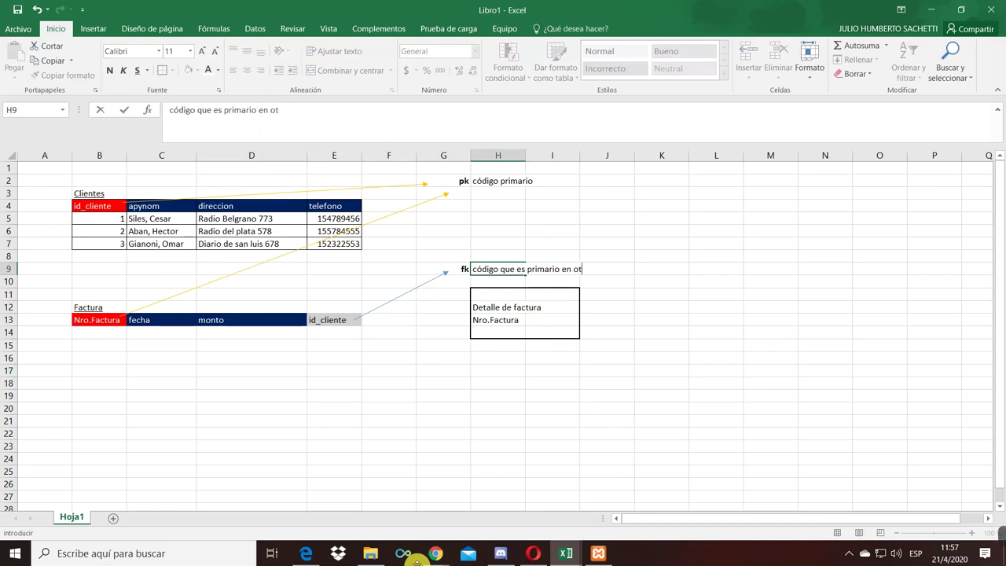
{"action": "key", "text": "Return"}
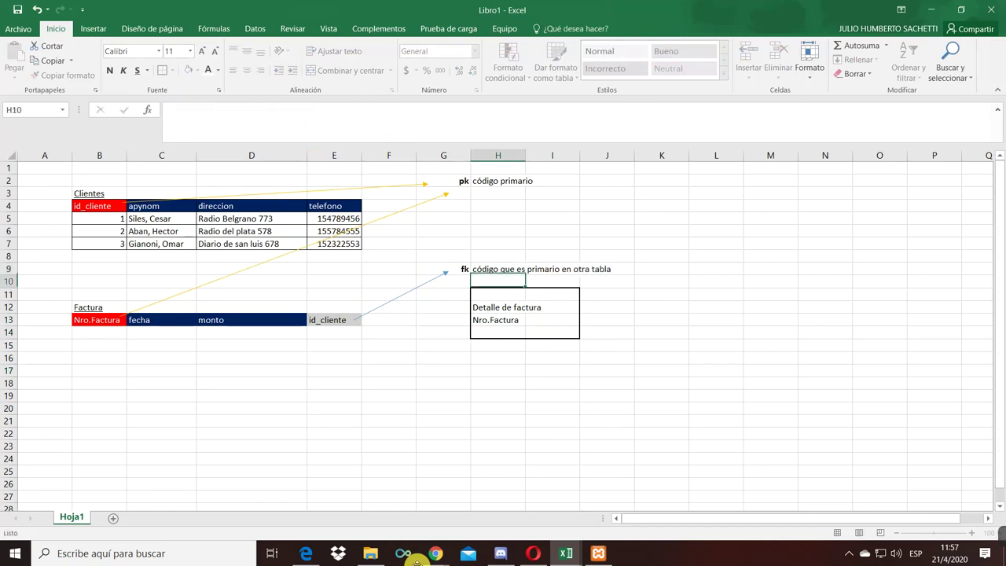
{"action": "key", "text": "Down"}
{"action": "key", "text": "Up"}
{"action": "key", "text": "Up"}
{"action": "key", "text": "Left"}
{"action": "key", "text": "Down"}
{"action": "key", "text": "Down"}
{"action": "key", "text": "Down"}
{"action": "key", "text": "Left"}
{"action": "key", "text": "Down"}
{"action": "key", "text": "Left"}
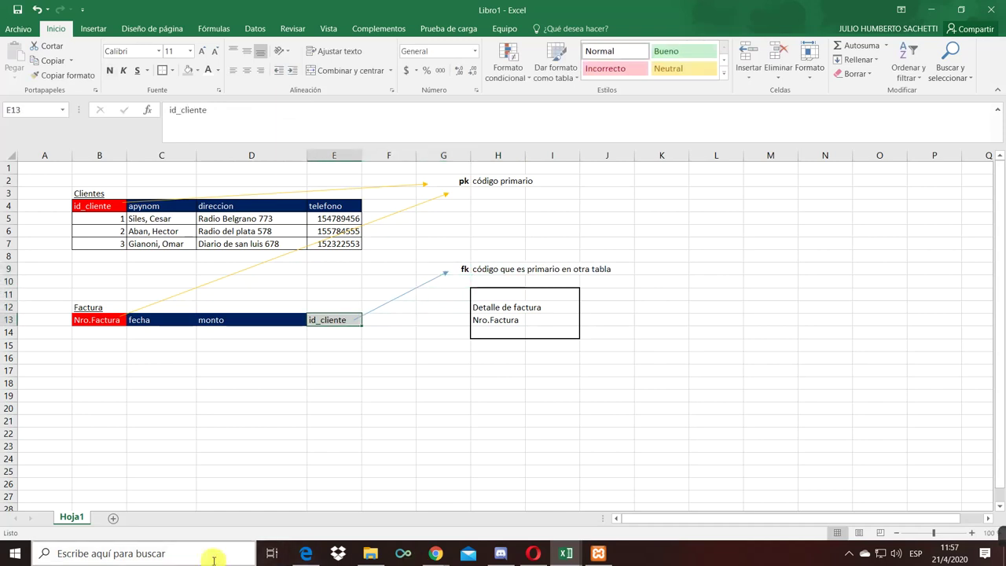
{"action": "key", "text": "Down"}
{"action": "left_click", "coordinate": [341, 319]}
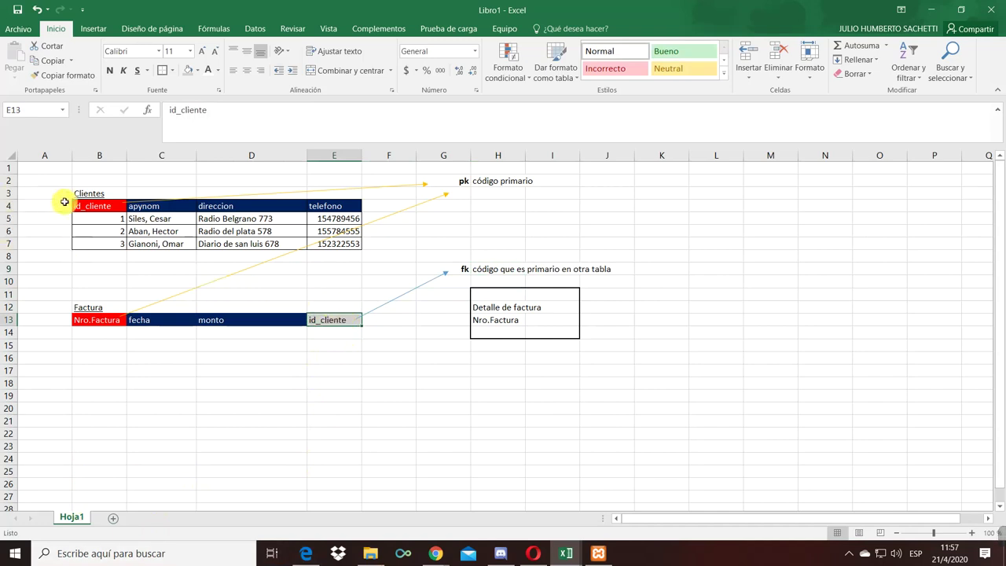
- Try an elbow connector from id_cliente to the Clientes table, then delete it
{"action": "left_click", "coordinate": [94, 29]}
{"action": "left_click", "coordinate": [217, 49]}
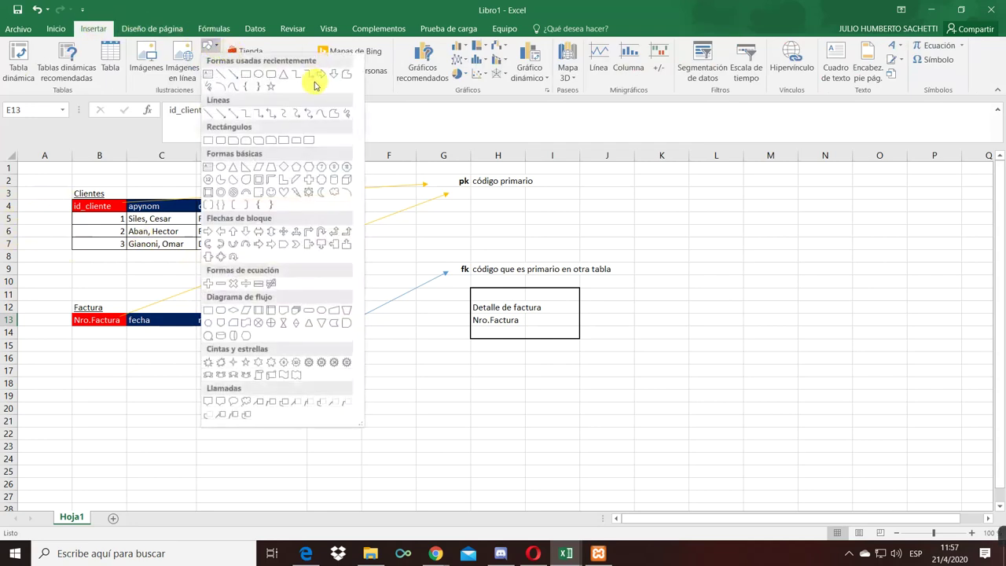
{"action": "left_click", "coordinate": [243, 113]}
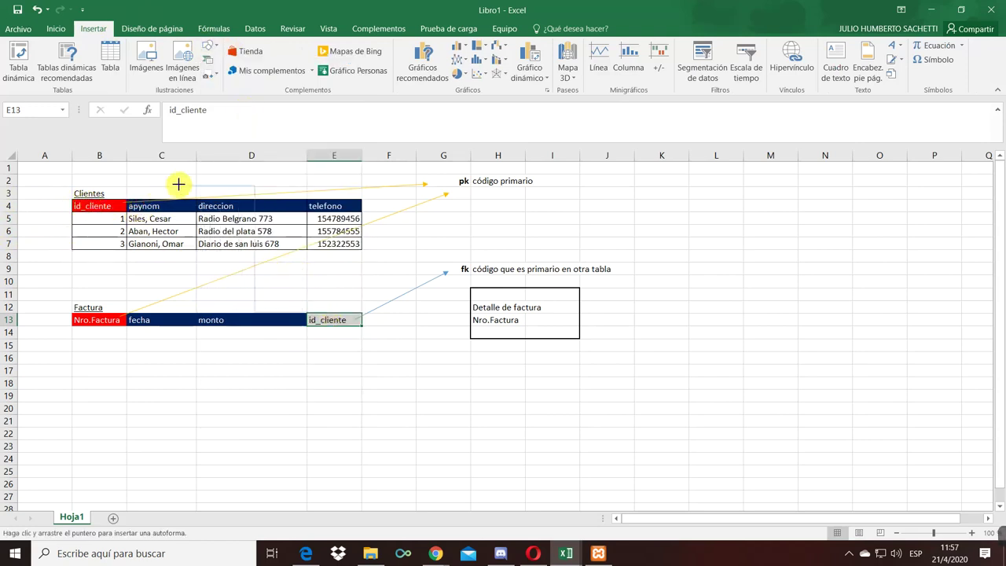
{"action": "mouse_move", "coordinate": [6, 272]}
{"action": "left_mouse_down"}
{"action": "mouse_move", "coordinate": [42, 263]}
{"action": "mouse_move", "coordinate": [240, 299]}
{"action": "mouse_move", "coordinate": [383, 226]}
{"action": "mouse_move", "coordinate": [384, 189]}
{"action": "mouse_move", "coordinate": [380, 246]}
{"action": "mouse_move", "coordinate": [411, 250]}
{"action": "mouse_move", "coordinate": [247, 252]}
{"action": "mouse_move", "coordinate": [76, 225]}
{"action": "mouse_move", "coordinate": [81, 200]}
{"action": "mouse_move", "coordinate": [81, 242]}
{"action": "mouse_move", "coordinate": [327, 272]}
{"action": "left_mouse_up"}
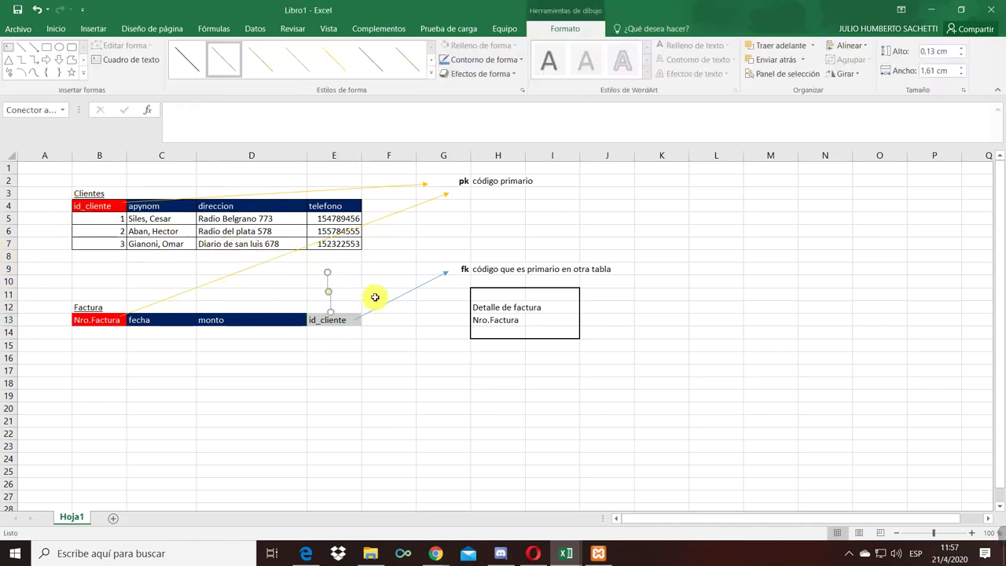
{"action": "left_click_drag", "start_coordinate": [329, 272], "coordinate": [72, 206]}
{"action": "left_click_drag", "start_coordinate": [202, 264], "coordinate": [154, 250]}
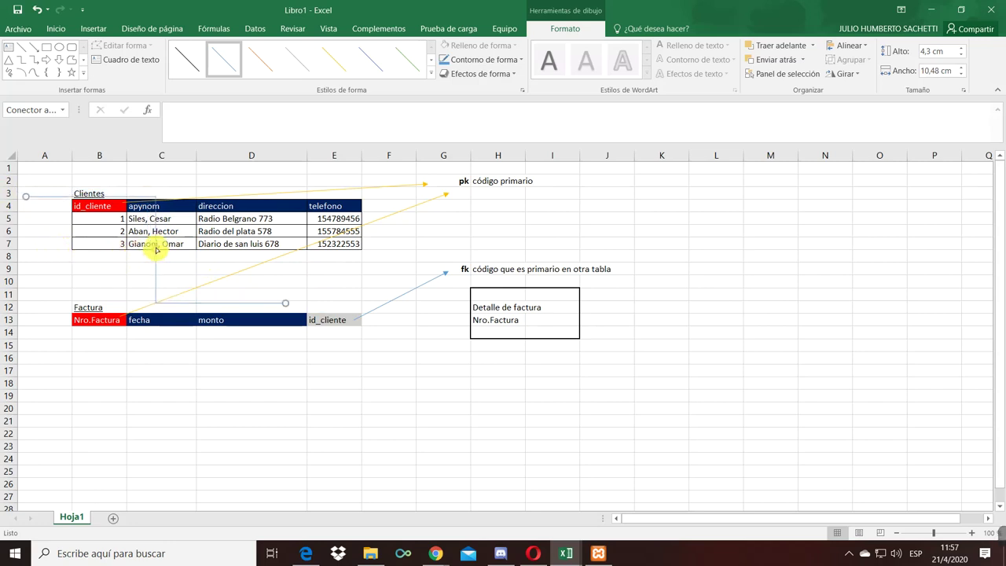
{"action": "left_click_drag", "start_coordinate": [28, 198], "coordinate": [365, 225]}
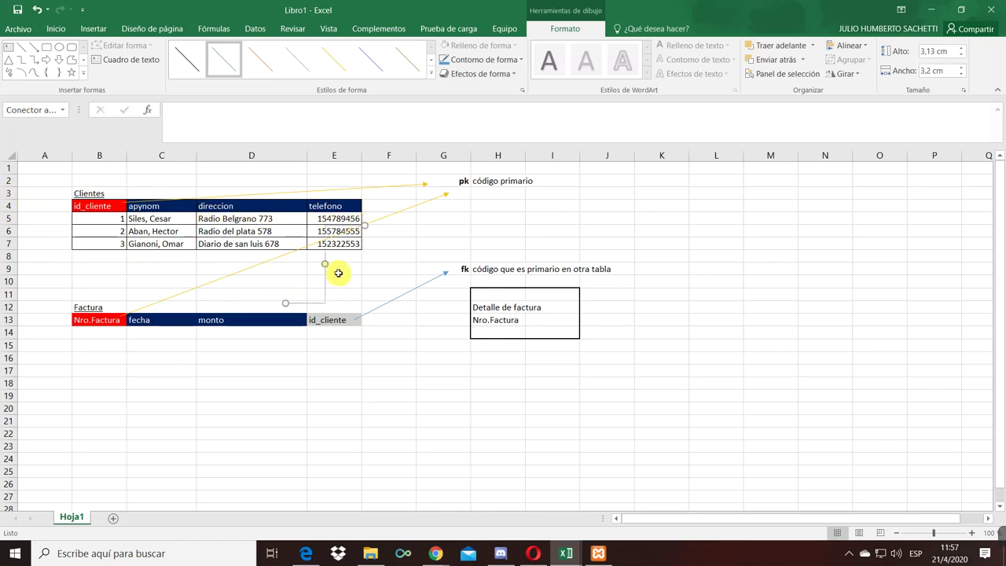
{"action": "left_click_drag", "start_coordinate": [325, 267], "coordinate": [91, 238]}
{"action": "key", "text": "Delete"}
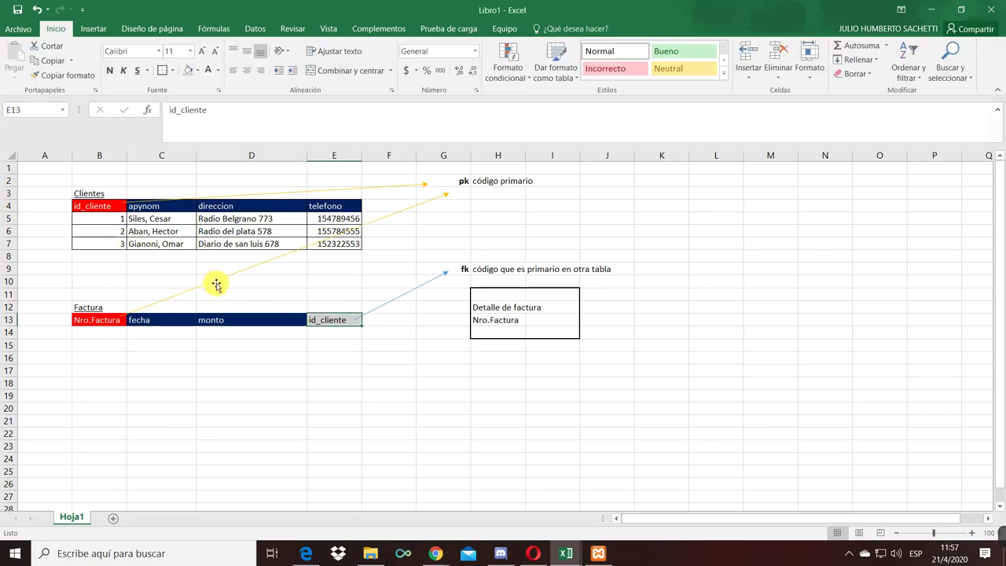
{"action": "left_click", "coordinate": [94, 28]}
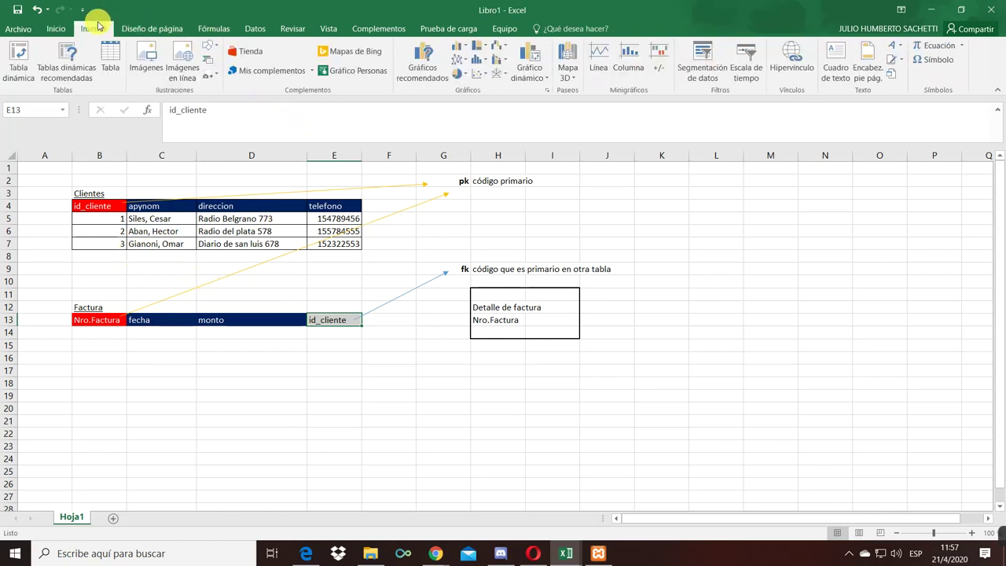
- Draw a curved connector from Factura's id_cliente to Clientes' id_cliente, bent through column A
{"action": "left_click", "coordinate": [209, 49]}
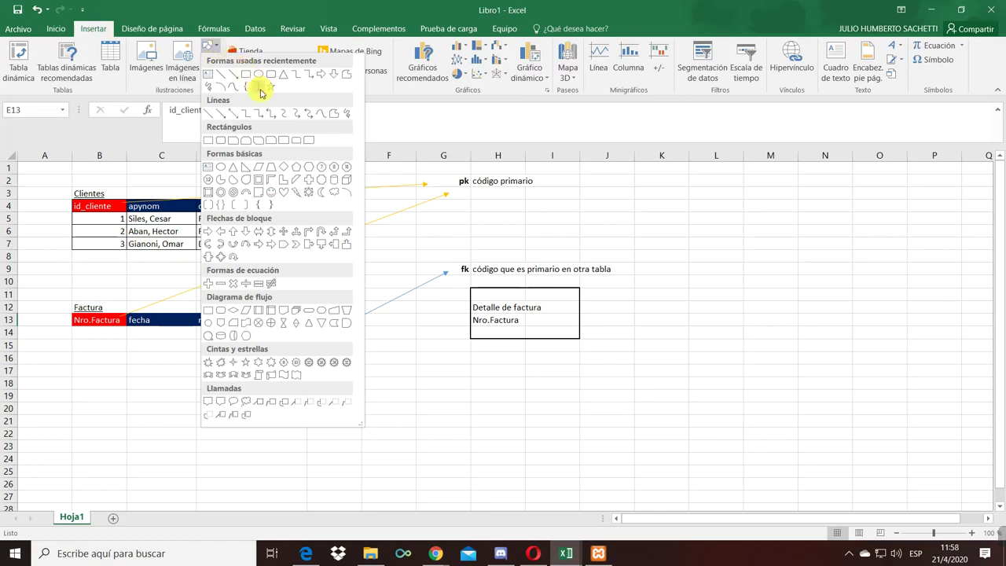
{"action": "left_click", "coordinate": [282, 115]}
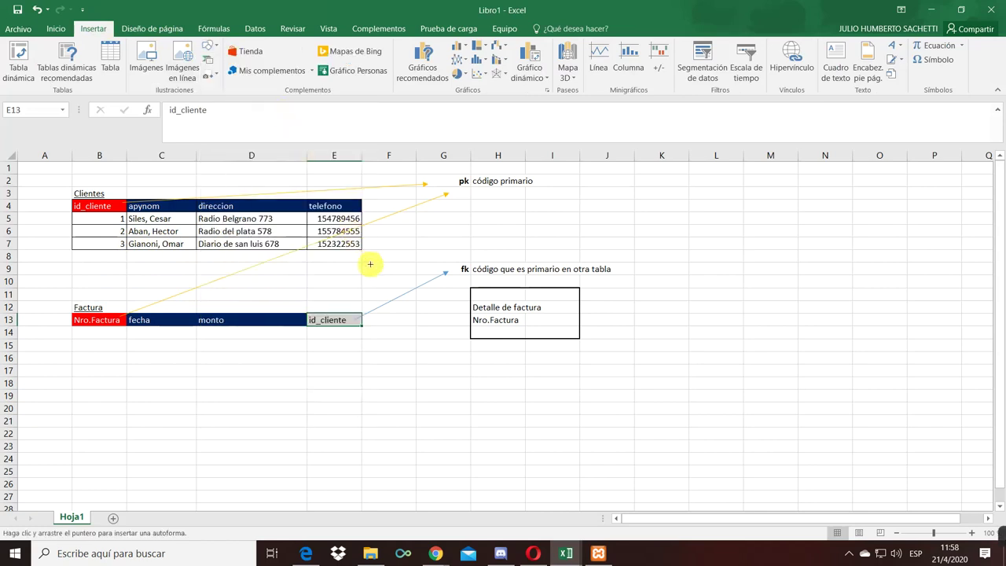
{"action": "mouse_move", "coordinate": [338, 313]}
{"action": "left_mouse_down"}
{"action": "mouse_move", "coordinate": [133, 254]}
{"action": "mouse_move", "coordinate": [50, 254]}
{"action": "mouse_move", "coordinate": [83, 206]}
{"action": "mouse_move", "coordinate": [105, 202]}
{"action": "left_mouse_up"}
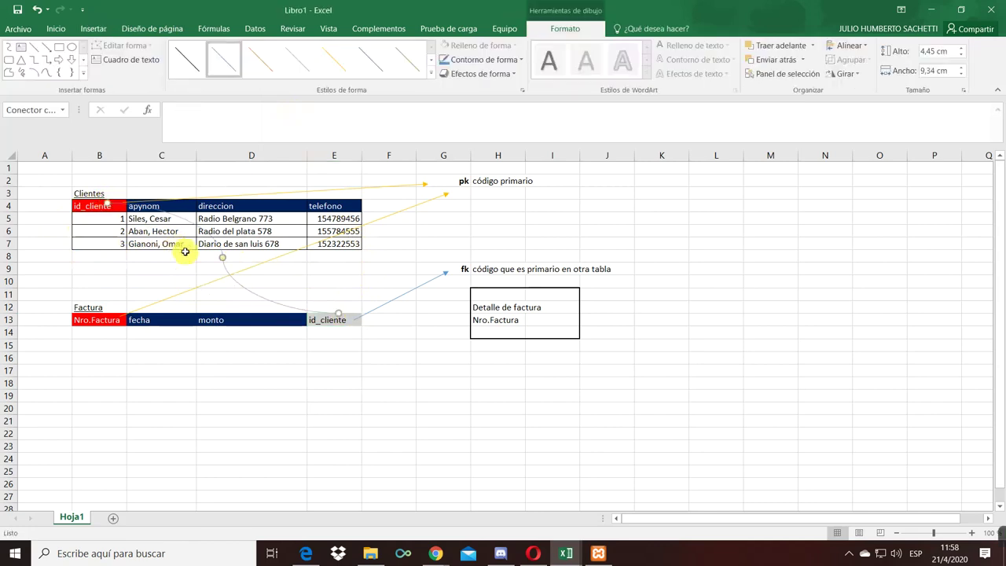
{"action": "left_click_drag", "start_coordinate": [224, 259], "coordinate": [386, 140]}
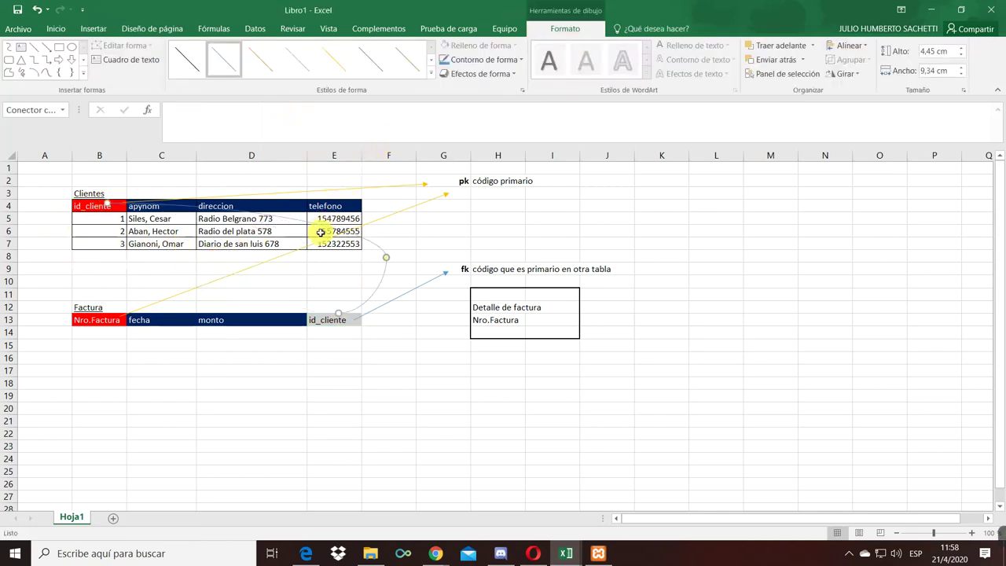
{"action": "left_click_drag", "start_coordinate": [391, 258], "coordinate": [392, 197]}
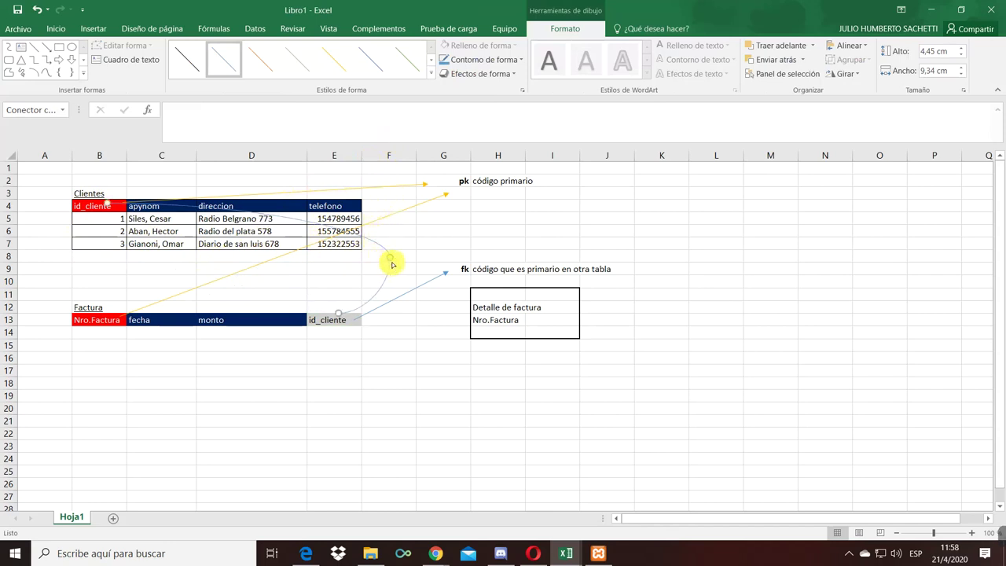
{"action": "left_click_drag", "start_coordinate": [394, 260], "coordinate": [33, 205]}
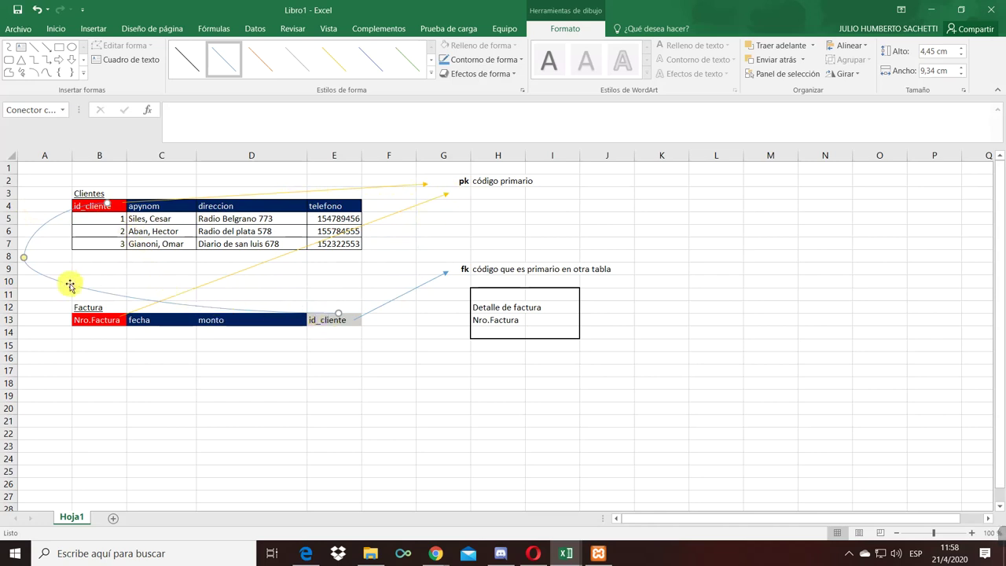
{"action": "left_click_drag", "start_coordinate": [27, 263], "coordinate": [38, 246]}
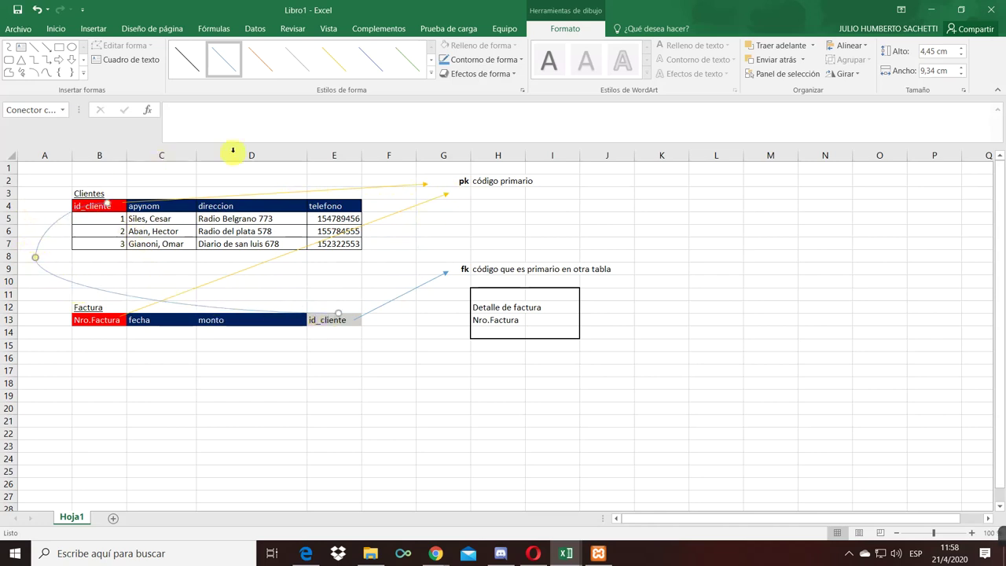
- Make the connector line 3 pt thick
{"action": "left_click", "coordinate": [521, 66]}
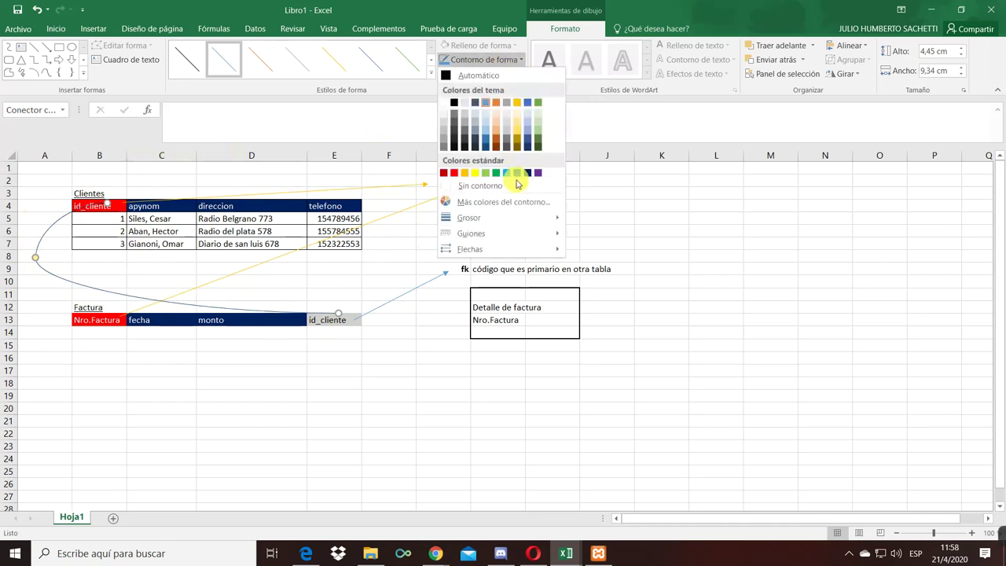
{"action": "mouse_move", "coordinate": [533, 220]}
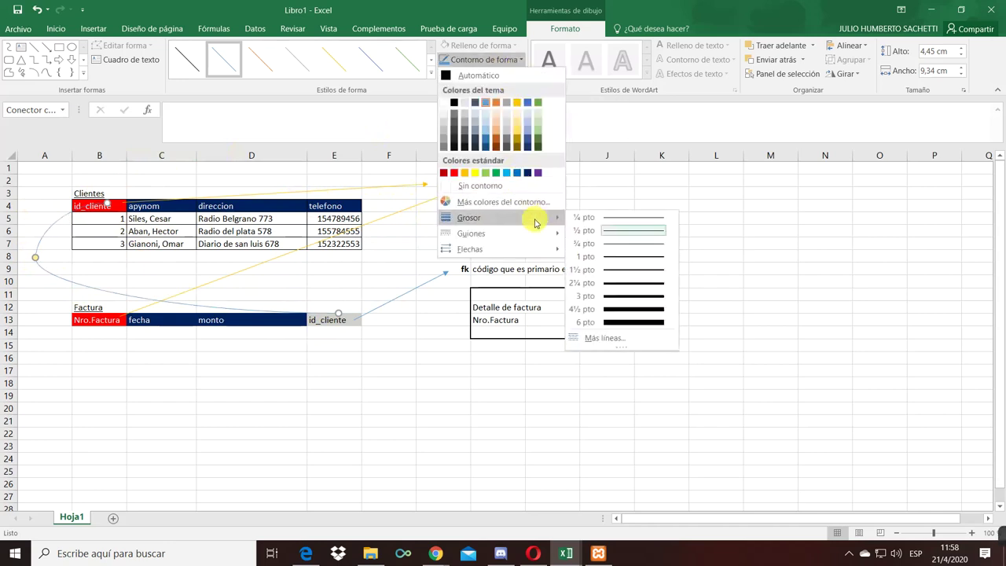
{"action": "left_click", "coordinate": [649, 284]}
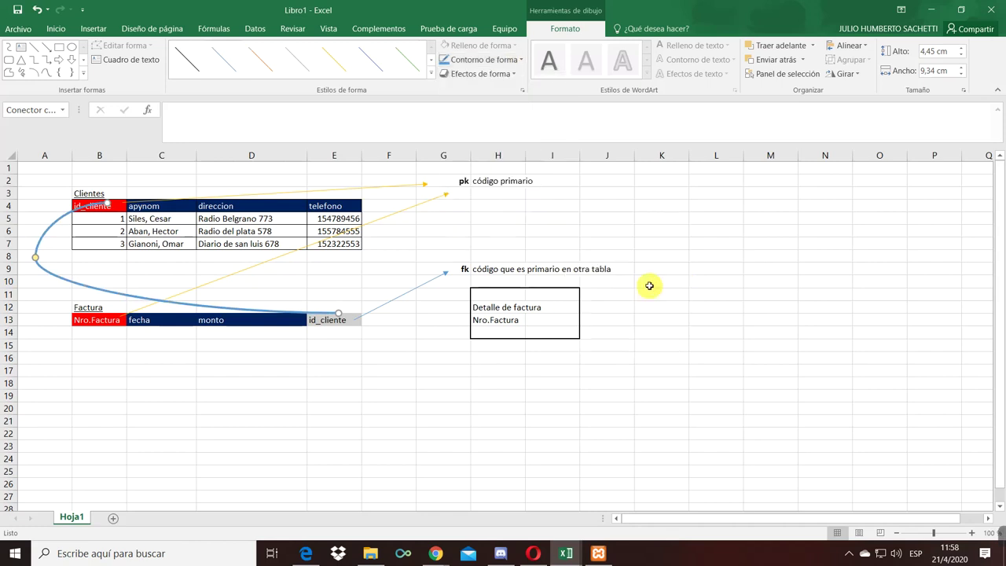
{"action": "left_click", "coordinate": [440, 370]}
{"action": "left_click", "coordinate": [336, 317]}
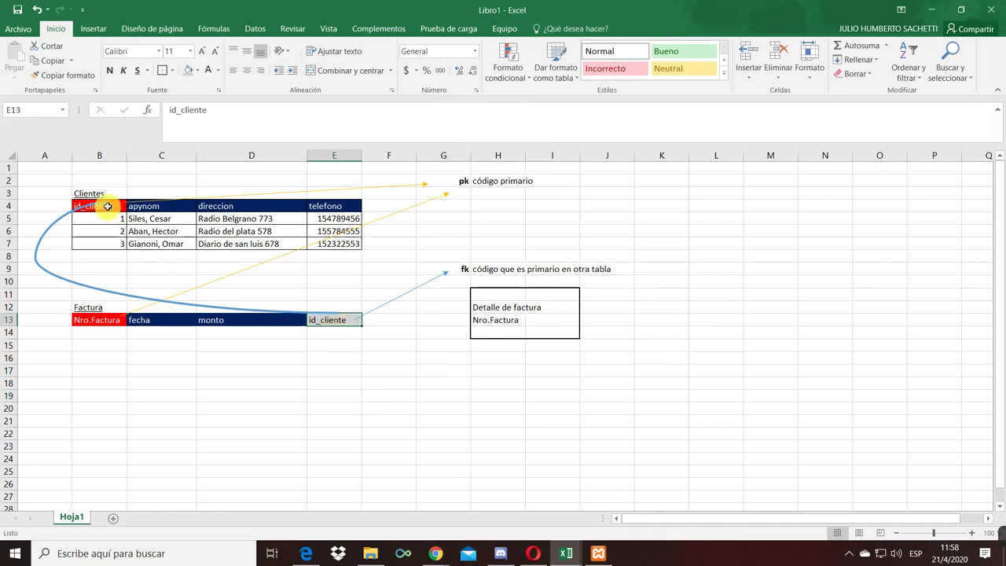
- Point out Clientes' id_cliente key, the fk note and Factura's id_cliente
{"action": "left_click", "coordinate": [118, 208]}
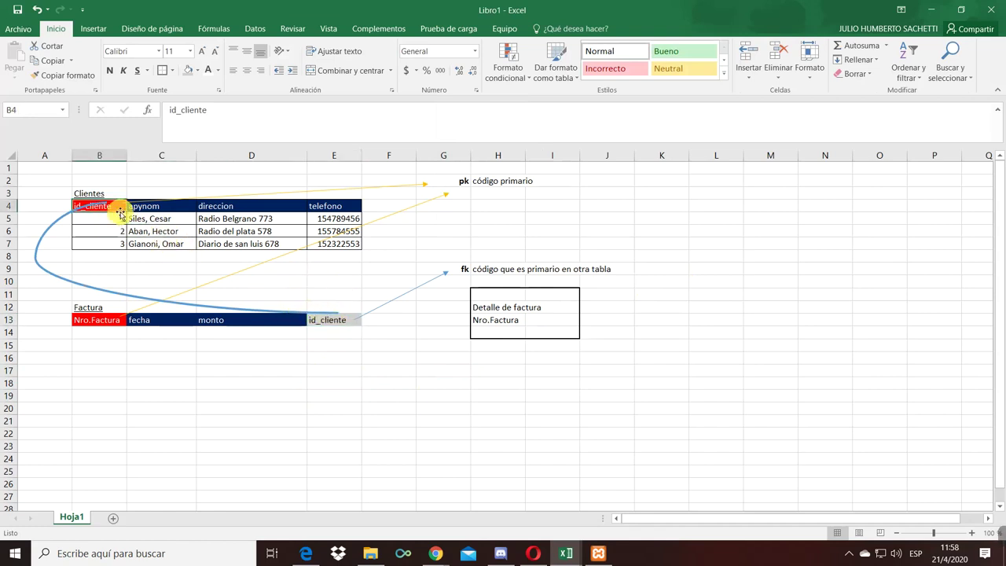
{"action": "left_click", "coordinate": [460, 268]}
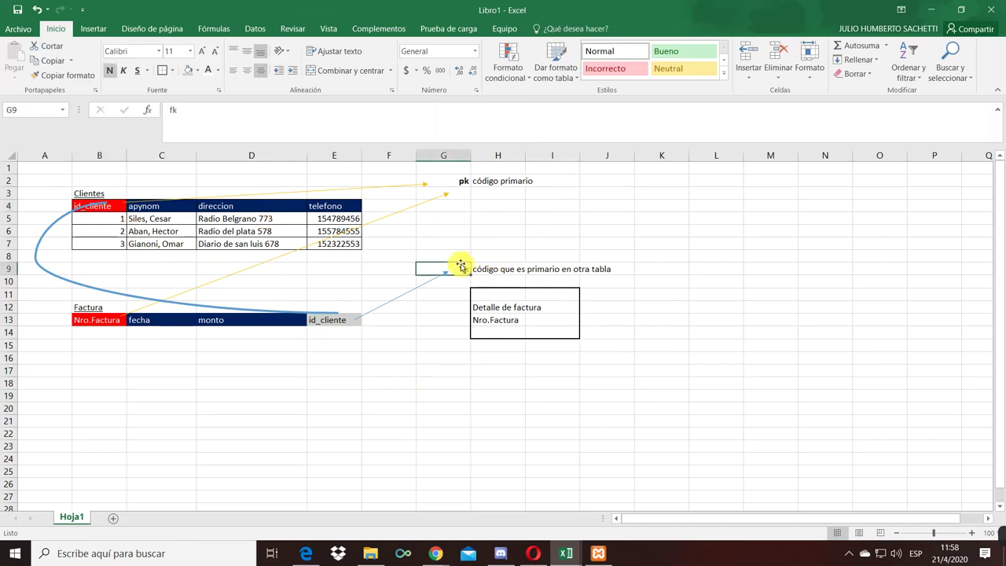
{"action": "left_click", "coordinate": [343, 321]}
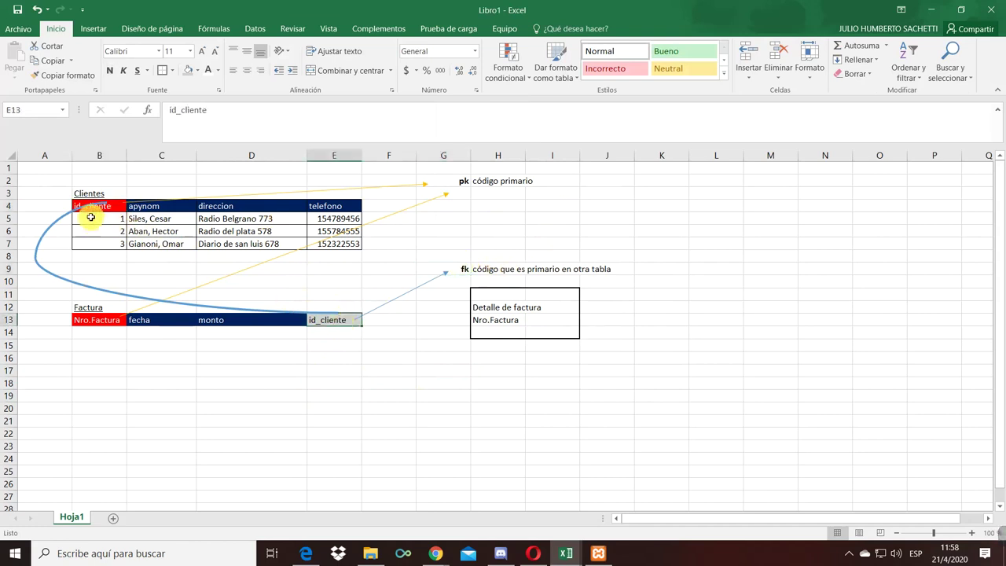
- Add '* no se repite' and '* permite identificar una fila o registro' in H3 and H4
{"action": "left_click", "coordinate": [495, 186]}
{"action": "left_click", "coordinate": [513, 197]}
{"action": "type", "text": "*"}
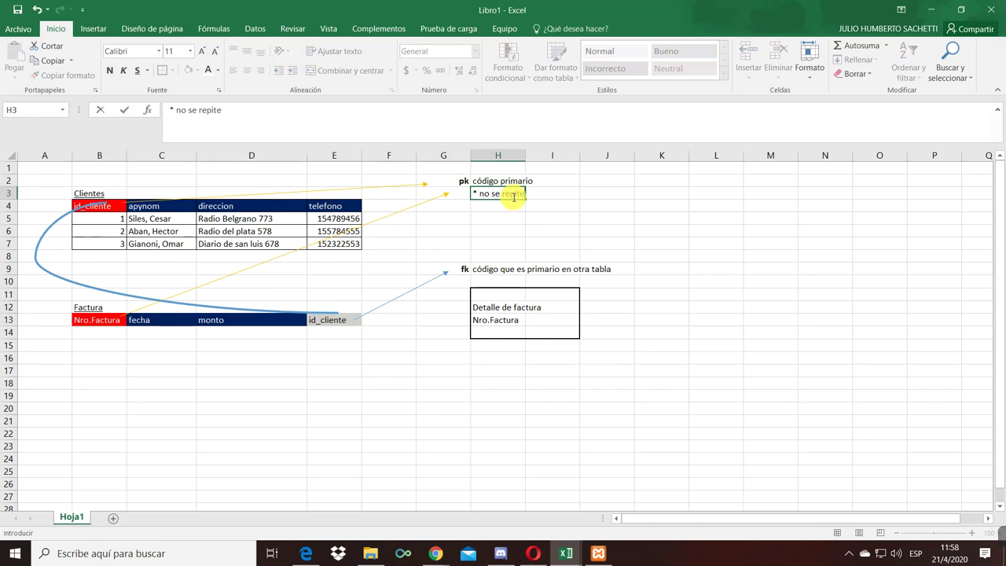
{"action": "key", "text": "Return"}
{"action": "type", "text": "*"}
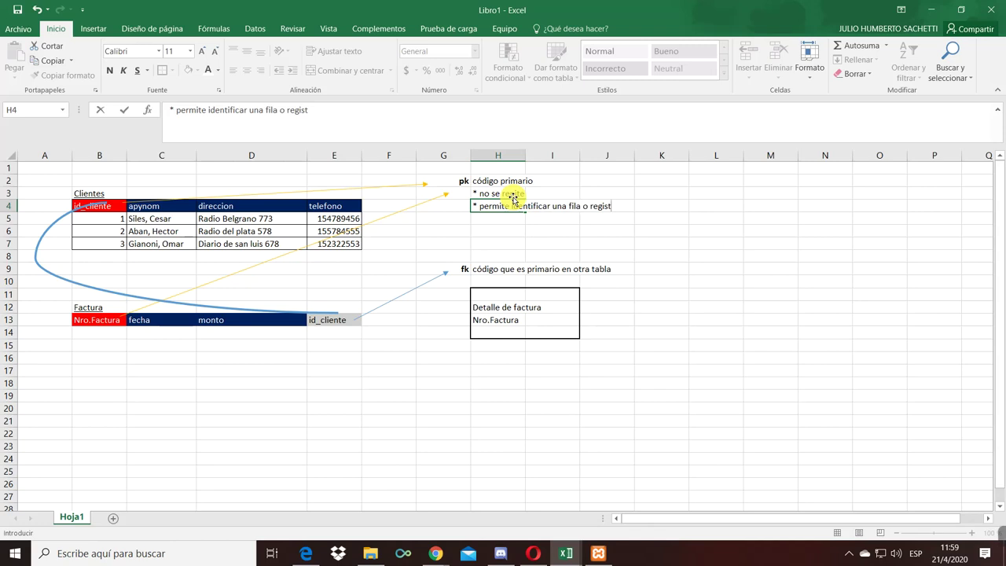
{"action": "type", "text": "ro"}
{"action": "key", "text": "ctrl+Return"}
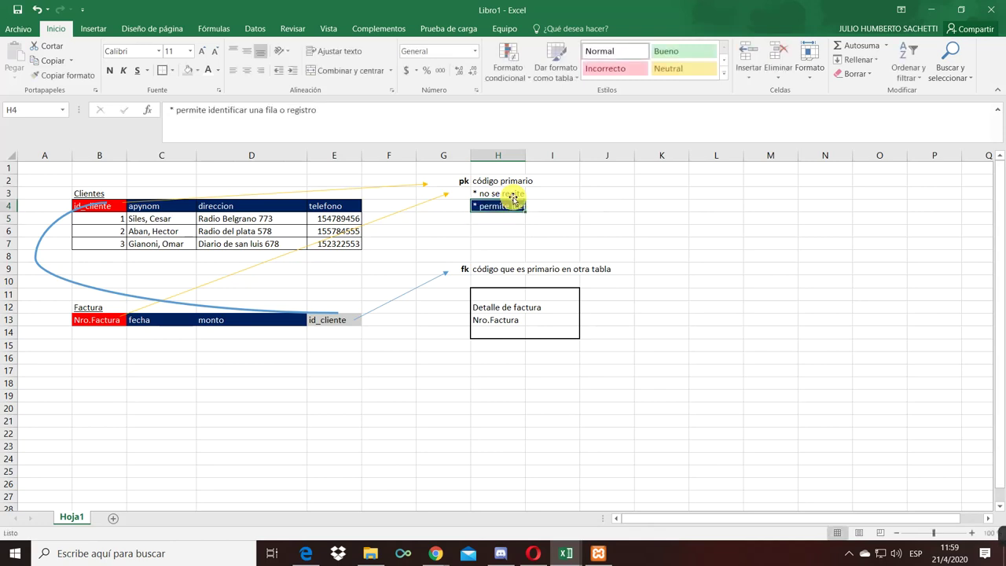
- Copy H3's plain formatting onto H4 with the format painter
{"action": "left_click", "coordinate": [512, 193]}
{"action": "left_click", "coordinate": [47, 76]}
{"action": "left_click", "coordinate": [495, 206]}
{"action": "left_click", "coordinate": [487, 231]}
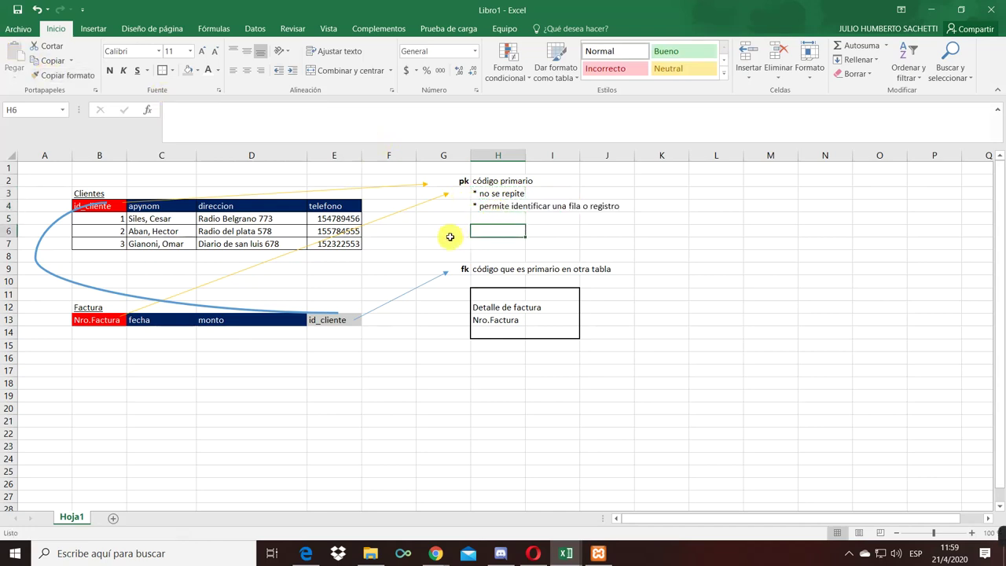
{"action": "left_click", "coordinate": [116, 221]}
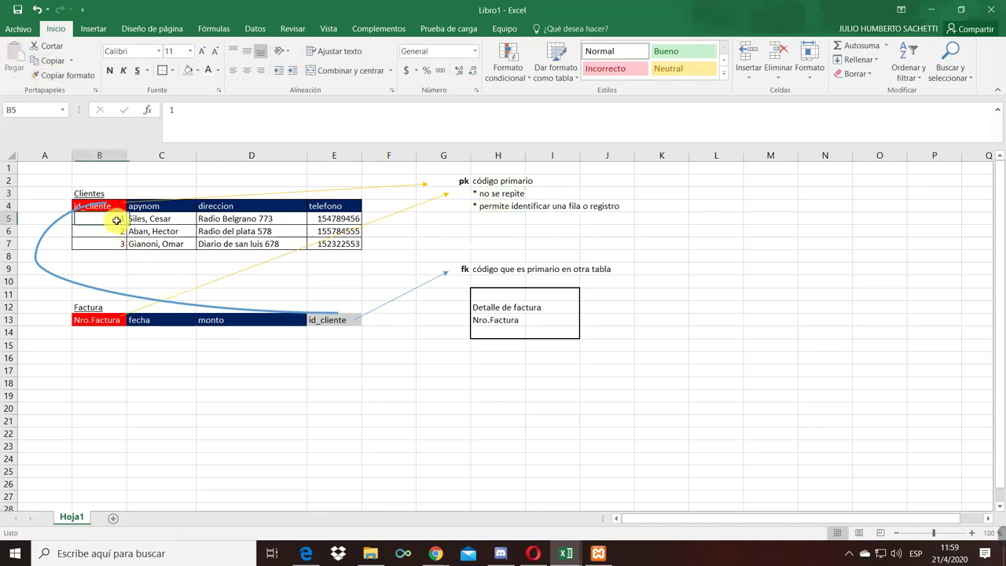
{"action": "key", "text": "Down"}
{"action": "key", "text": "Down"}
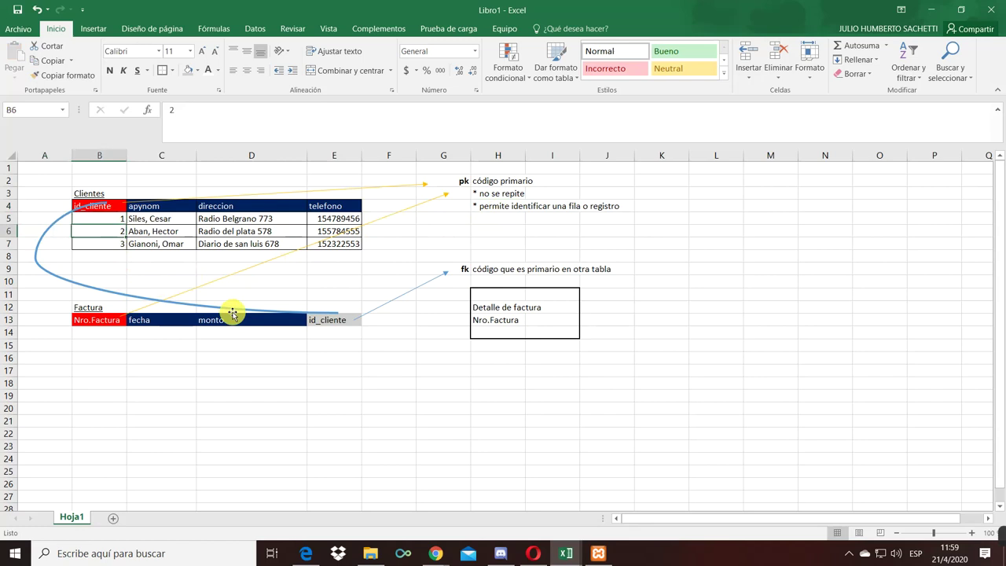
- Select the first Clientes record, from its id_cliente value to the client name
{"action": "key", "text": "Up"}
{"action": "key", "text": "Up"}
{"action": "key", "text": "Right"}
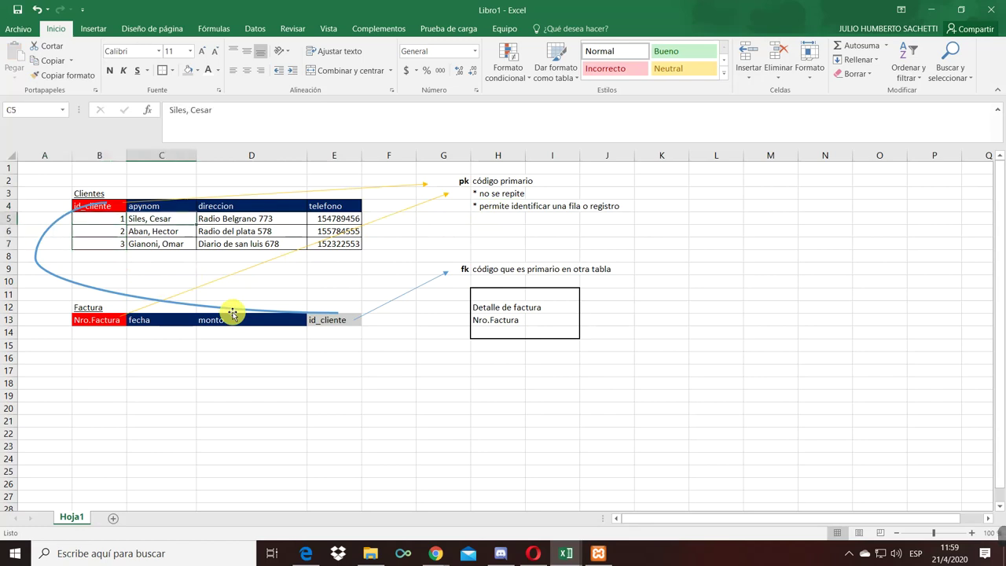
{"action": "key", "text": "Left"}
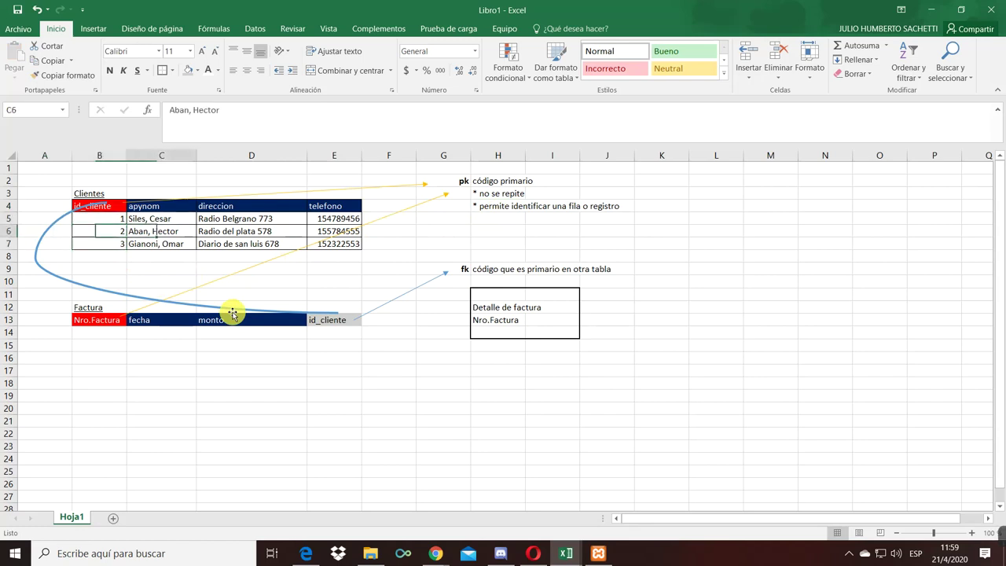
{"action": "key", "text": "shift+Right"}
{"action": "key", "text": "shift+Right"}
{"action": "key", "text": "shift+Right"}
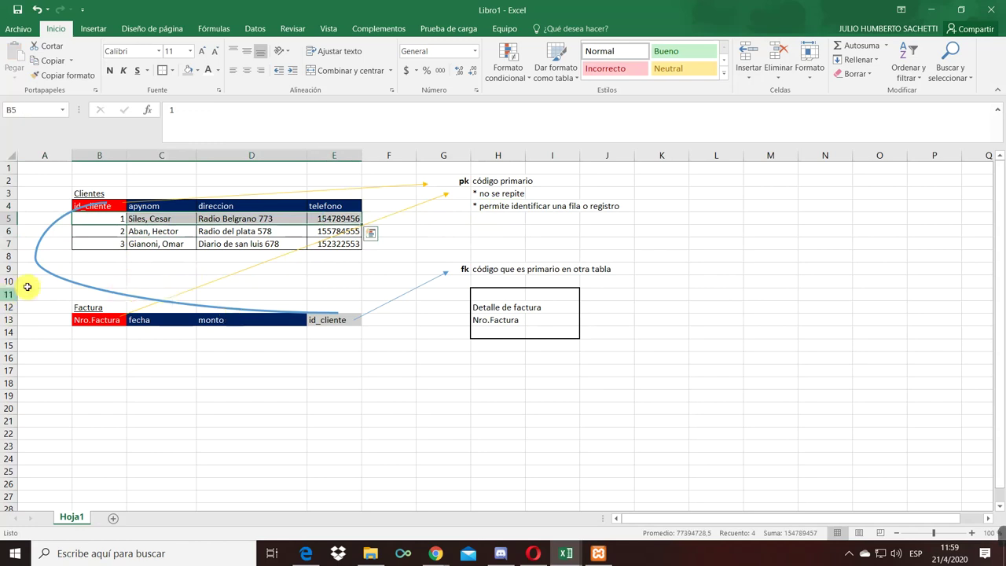
- Reshape the blue connector into a curve bending out through column A to Clientes' id_cliente
{"action": "left_click", "coordinate": [80, 213]}
{"action": "left_click_drag", "start_coordinate": [105, 204], "coordinate": [74, 208]}
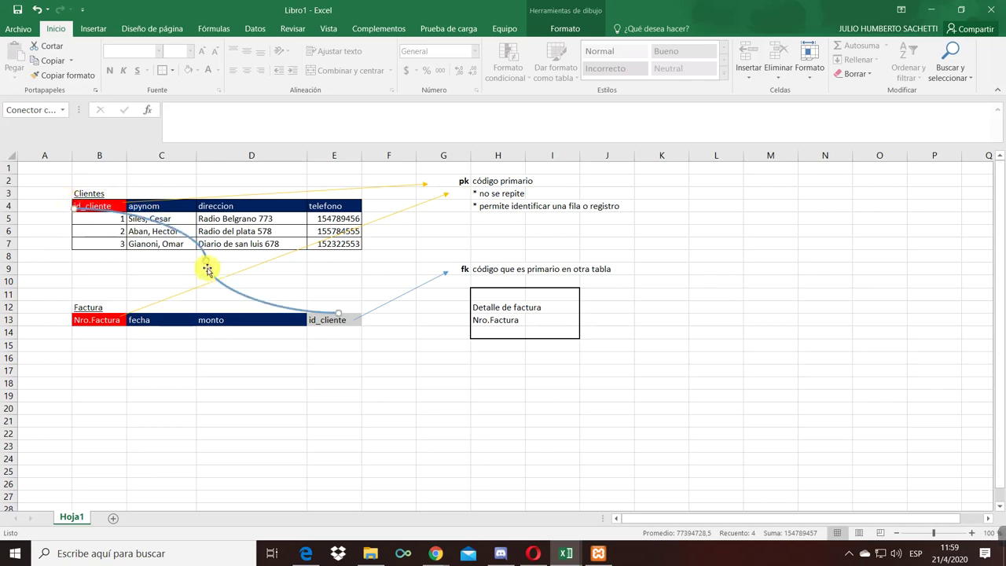
{"action": "left_click_drag", "start_coordinate": [203, 264], "coordinate": [45, 260]}
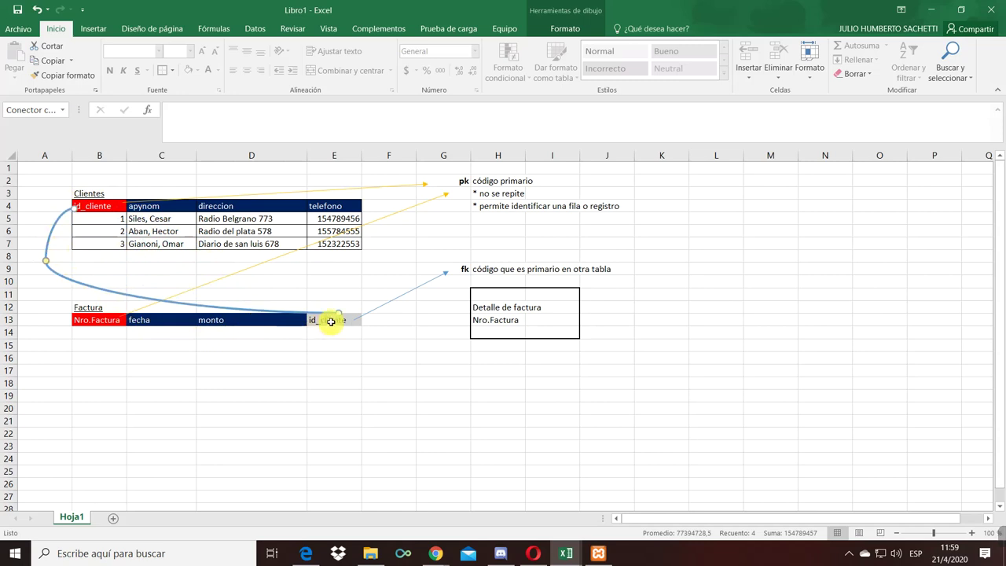
{"action": "left_click", "coordinate": [275, 371]}
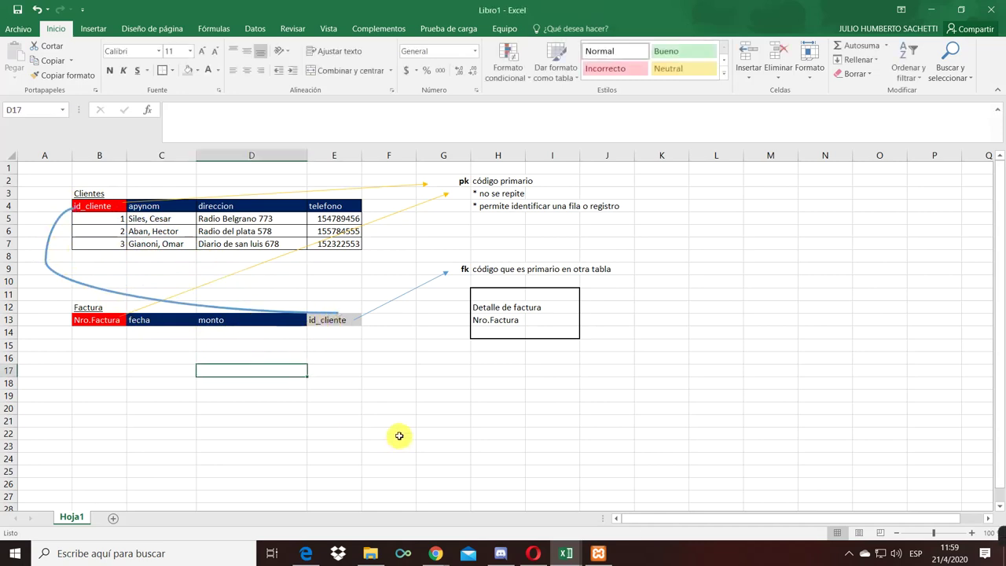
- Open and dismiss the connector's shortcut menu at its Factura end, leaving Factura's id_cliente header selected
{"action": "left_click", "coordinate": [335, 312]}
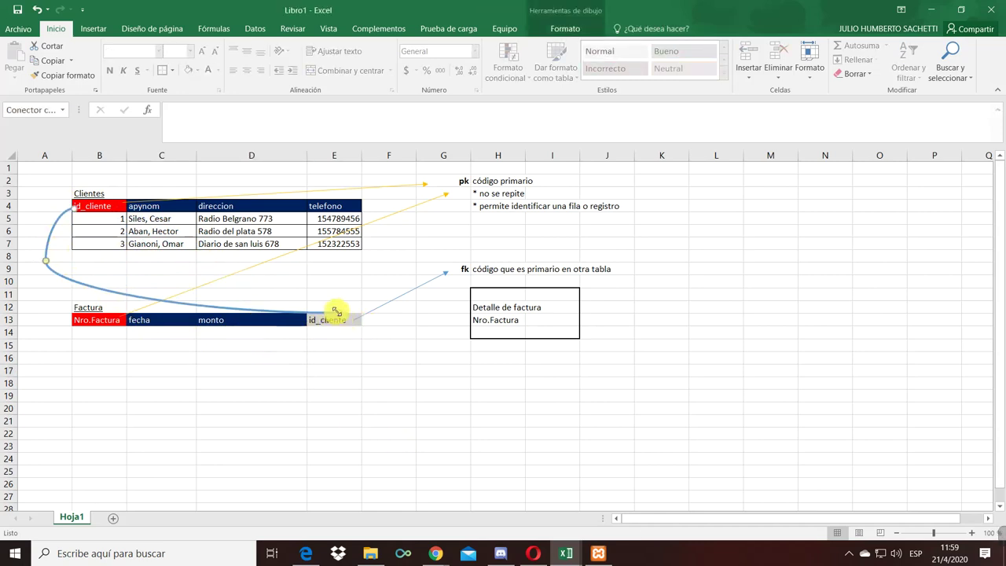
{"action": "right_click", "coordinate": [336, 312]}
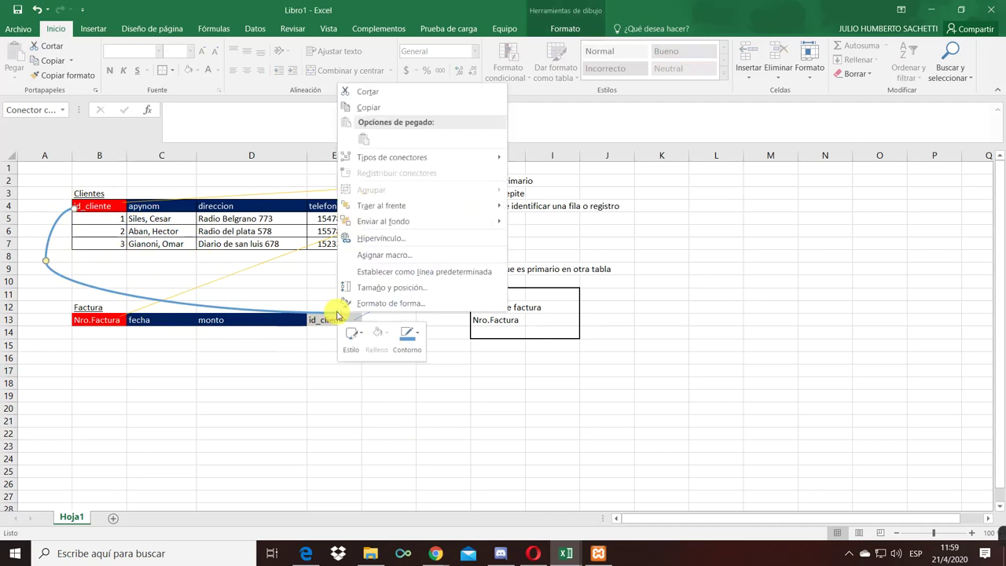
{"action": "left_click", "coordinate": [280, 397]}
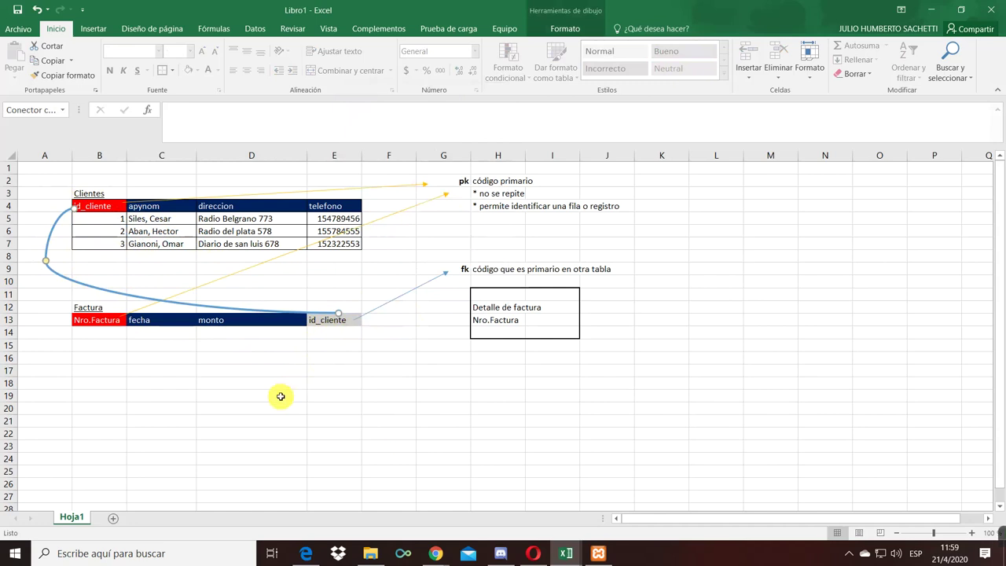
{"action": "left_click", "coordinate": [330, 324]}
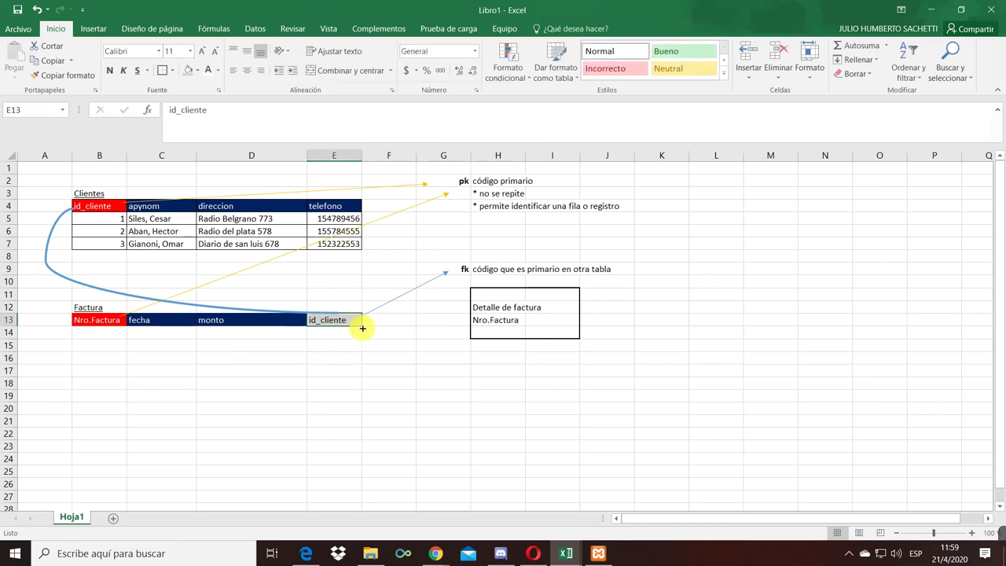
- Enter invoice numbers 32 through 37 in the Nro.Factura column starting at B14
{"action": "left_click_drag", "start_coordinate": [353, 335], "coordinate": [351, 337]}
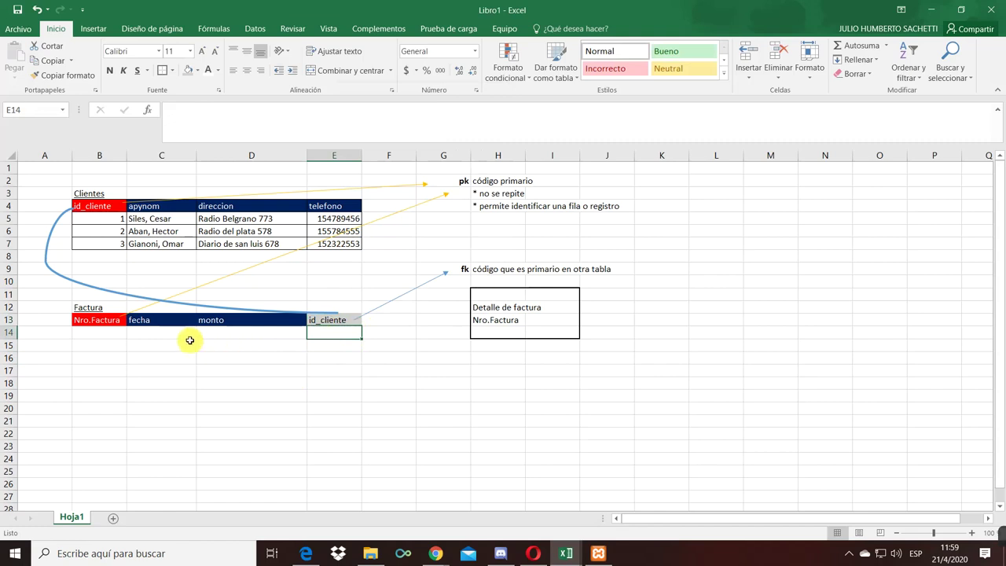
{"action": "left_click", "coordinate": [101, 335]}
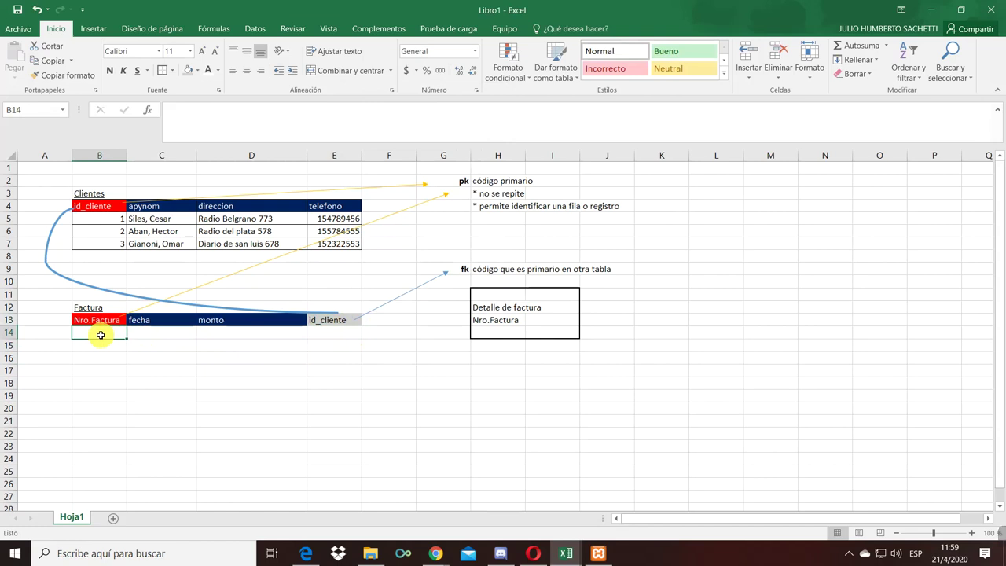
{"action": "type", "text": "32"}
{"action": "key", "text": "Return"}
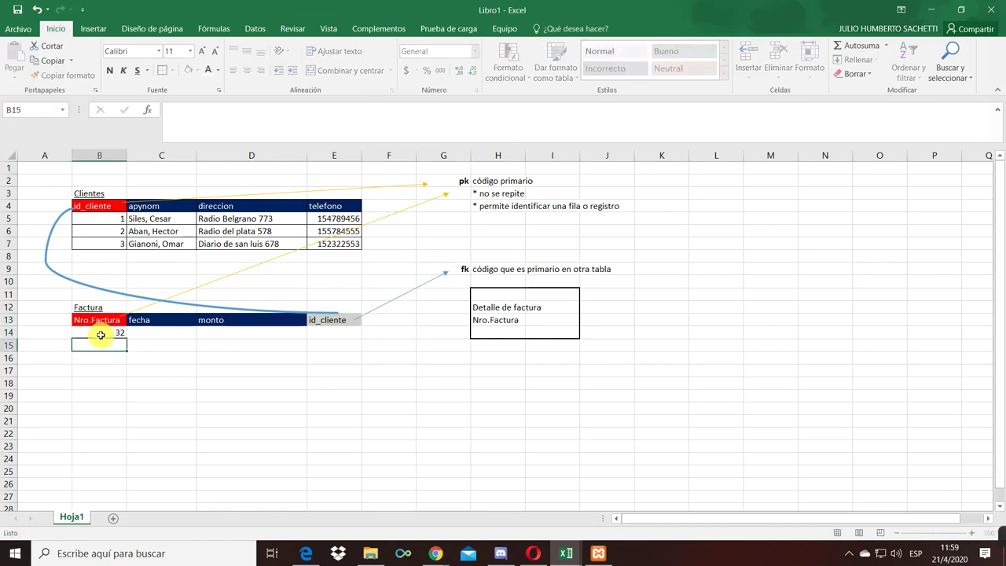
{"action": "type", "text": "33"}
{"action": "key", "text": "Return"}
{"action": "type", "text": "34"}
{"action": "key", "text": "Return"}
{"action": "type", "text": "35"}
{"action": "key", "text": "Return"}
{"action": "type", "text": "36"}
{"action": "key", "text": "Return"}
{"action": "type", "text": "37"}
{"action": "key", "text": "Return"}
{"action": "key", "text": "Up"}
{"action": "key", "text": "Up"}
{"action": "key", "text": "Up"}
{"action": "key", "text": "Up"}
{"action": "key", "text": "Up"}
{"action": "key", "text": "Up"}
{"action": "key", "text": "Up"}
- Renumber the invoices 1 through 6 in B14:B19 and select them
{"action": "left_click", "coordinate": [101, 335]}
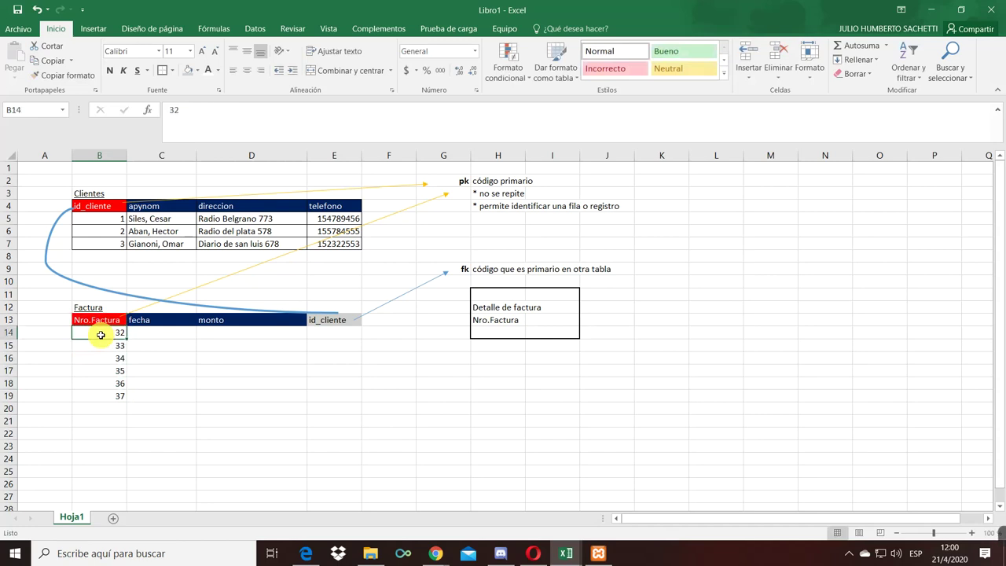
{"action": "type", "text": "1 2 3 4 5 6"}
{"action": "key", "text": "Return"}
{"action": "key", "text": "Up"}
{"action": "key", "text": "Up"}
{"action": "key", "text": "Up"}
{"action": "key", "text": "Up"}
{"action": "key", "text": "Up"}
{"action": "key", "text": "Up"}
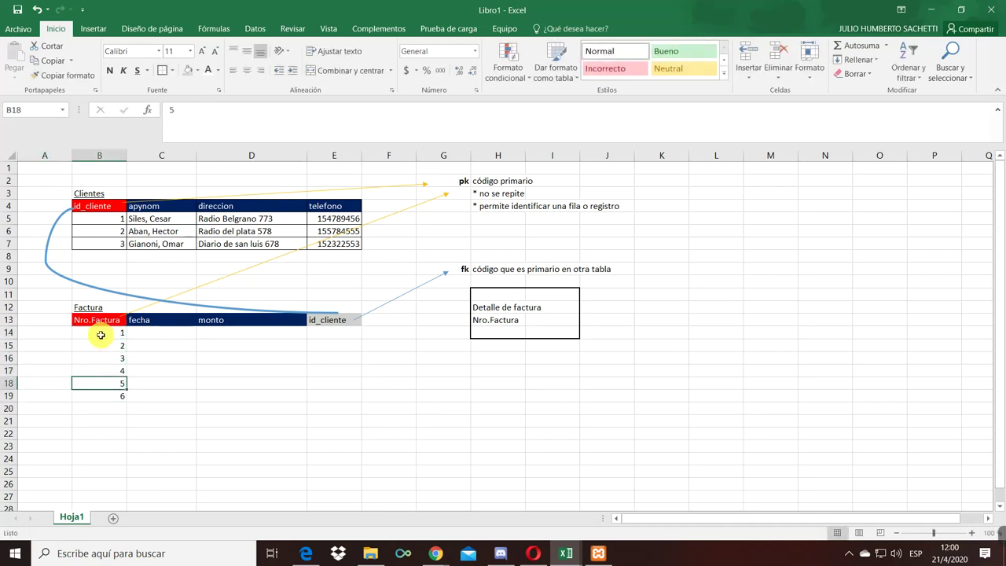
{"action": "key", "text": "shift+Down"}
{"action": "key", "text": "shift+Down"}
{"action": "key", "text": "shift+Down"}
{"action": "key", "text": "shift+Down"}
{"action": "key", "text": "shift+Down"}
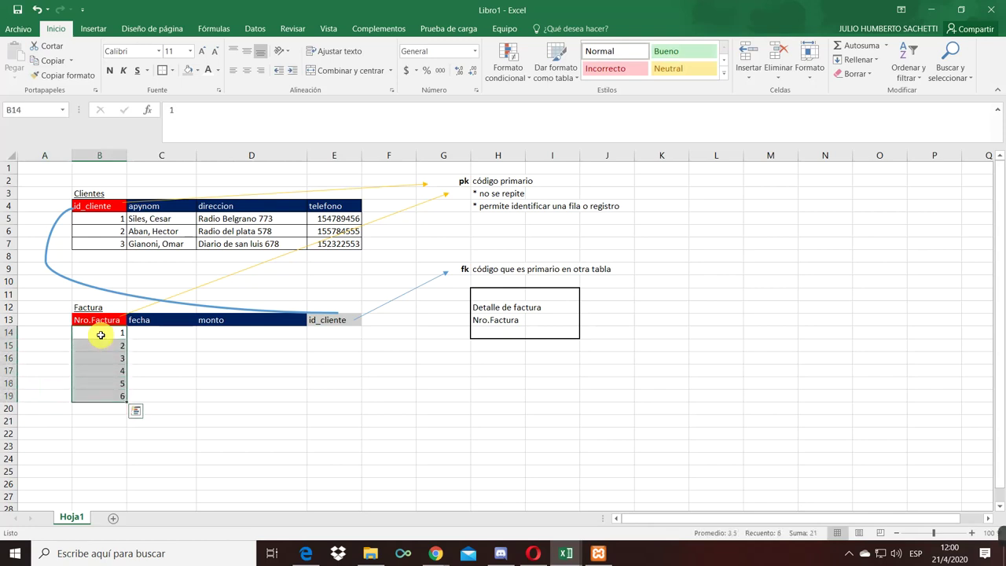
{"action": "key", "text": "Right"}
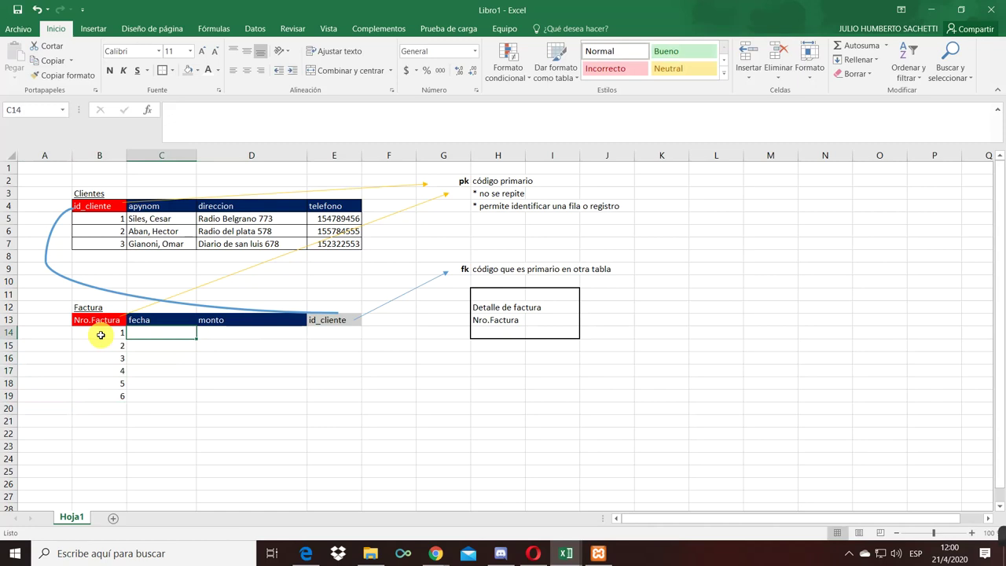
- Enter the dates 5-mar, 8-mar, 12-mar, 15-mar, 17-mar and 20-mar in C14:C19
{"action": "type", "text": "5/3"}
{"action": "key", "text": "Return"}
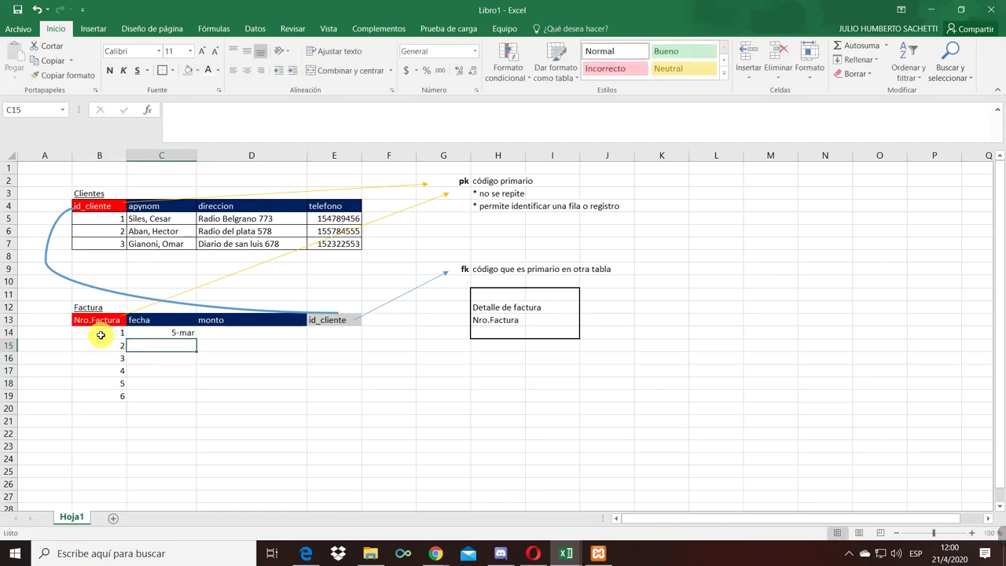
{"action": "type", "text": "8-3"}
{"action": "key", "text": "Return"}
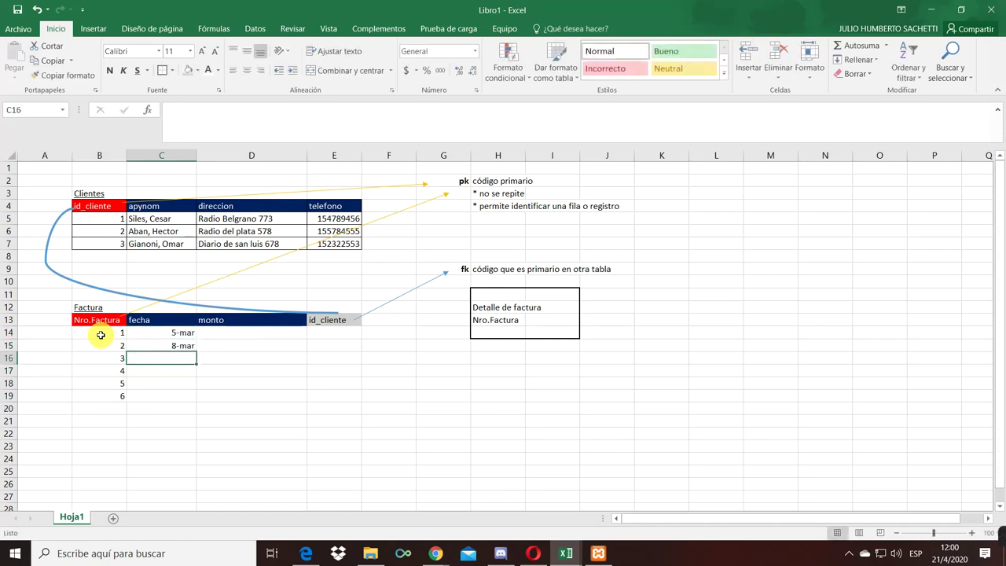
{"action": "type", "text": "12-mar"}
{"action": "key", "text": "Return"}
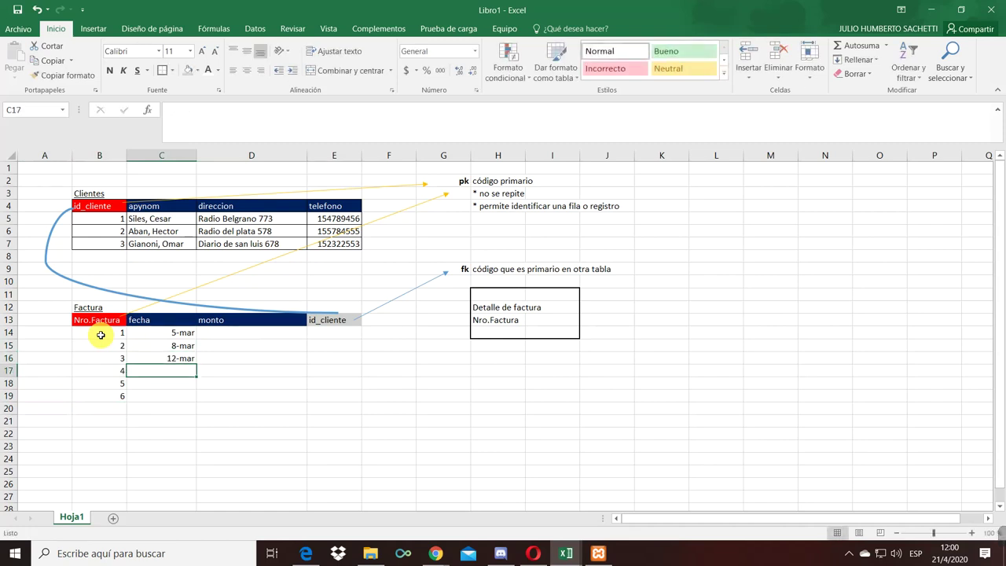
{"action": "type", "text": "15-mar"}
{"action": "key", "text": "Return"}
{"action": "type", "text": "17-3"}
{"action": "key", "text": "Return"}
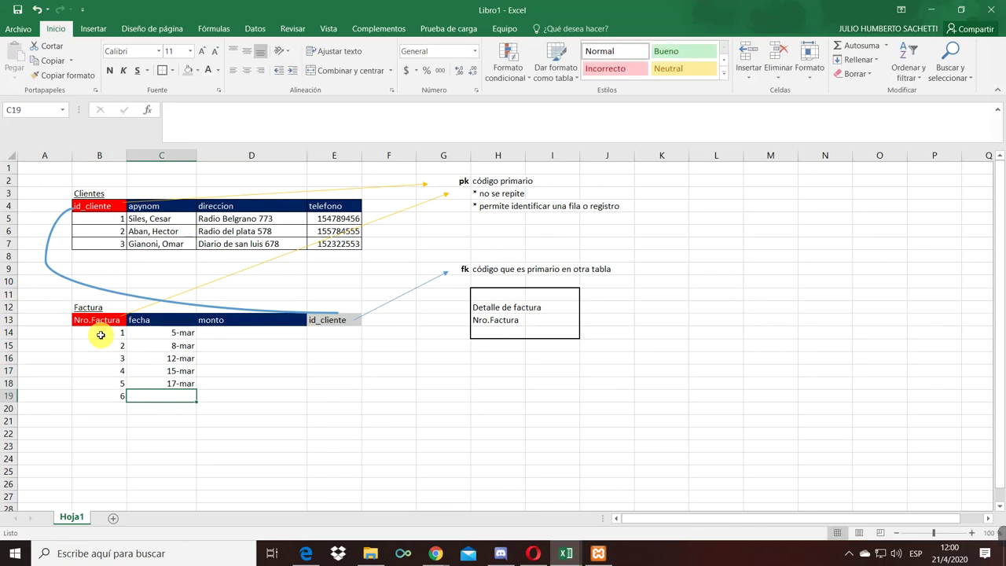
{"action": "type", "text": "20"}
{"action": "type", "text": "-3"}
{"action": "key", "text": "Return"}
- Enter monto amounts 445, 580, 789, 412, 359 and 270 in D14:D19
{"action": "key", "text": "Up"}
{"action": "key", "text": "Up"}
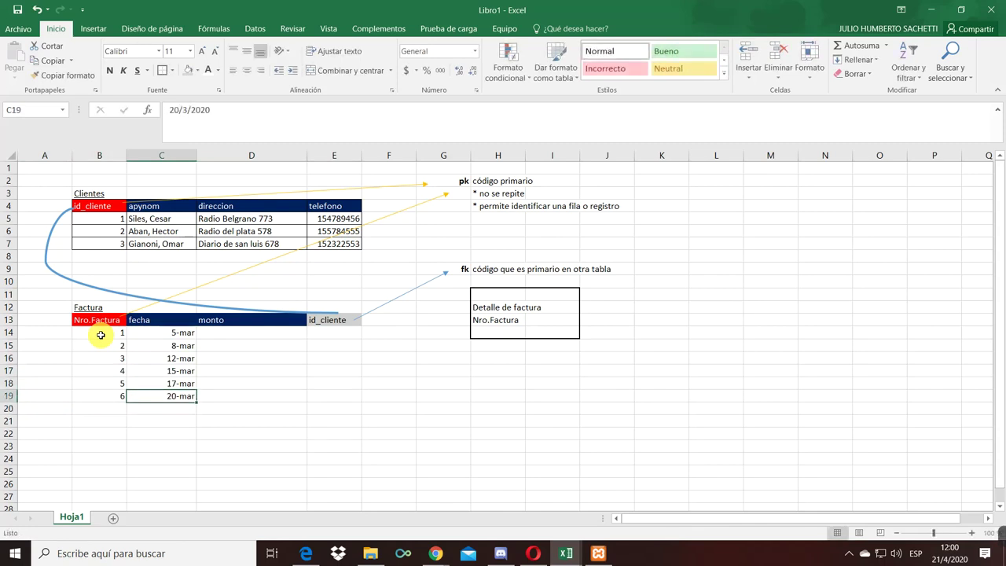
{"action": "key", "text": "Right"}
{"action": "key", "text": "Up"}
{"action": "key", "text": "Up"}
{"action": "key", "text": "Up"}
{"action": "key", "text": "Up"}
{"action": "type", "text": "445"}
{"action": "key", "text": "Return"}
{"action": "type", "text": "580"}
{"action": "key", "text": "Return"}
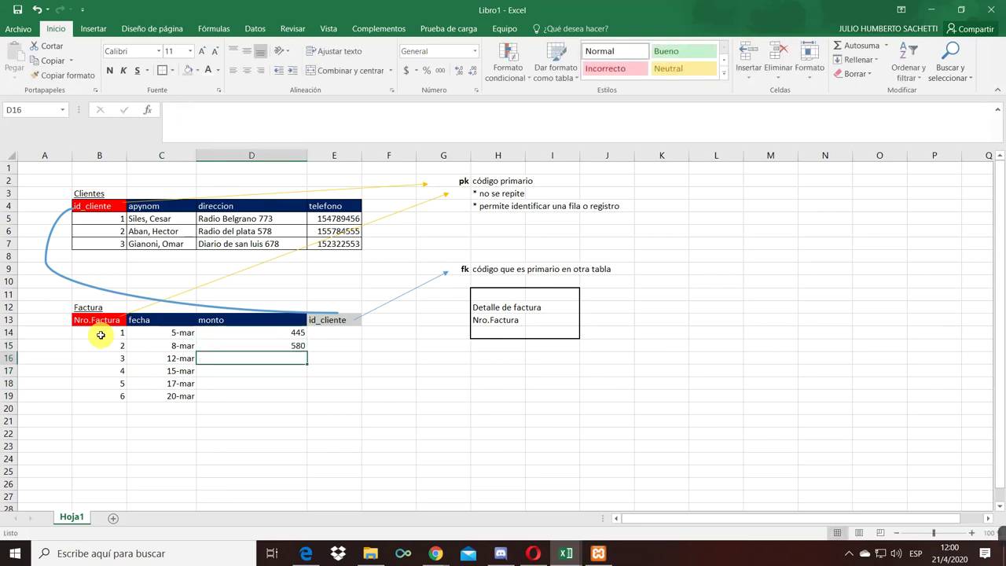
{"action": "type", "text": "789"}
{"action": "key", "text": "Return"}
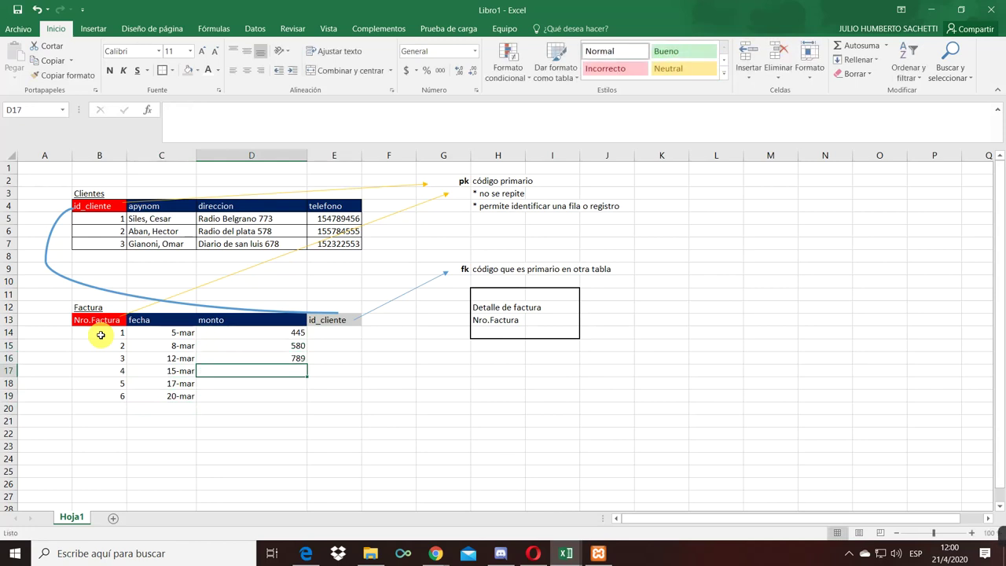
{"action": "type", "text": "412"}
{"action": "key", "text": "Return"}
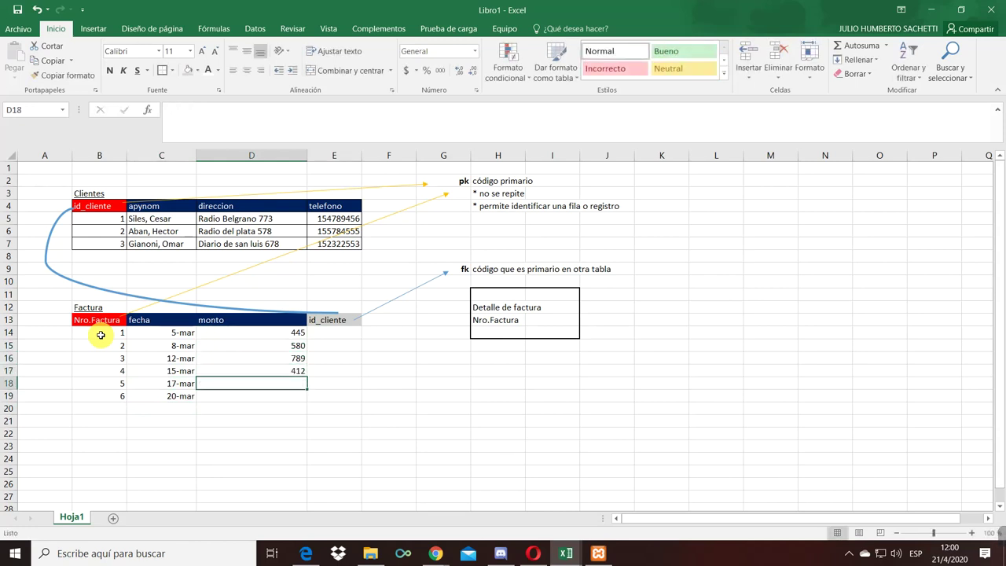
{"action": "type", "text": "359"}
{"action": "key", "text": "Return"}
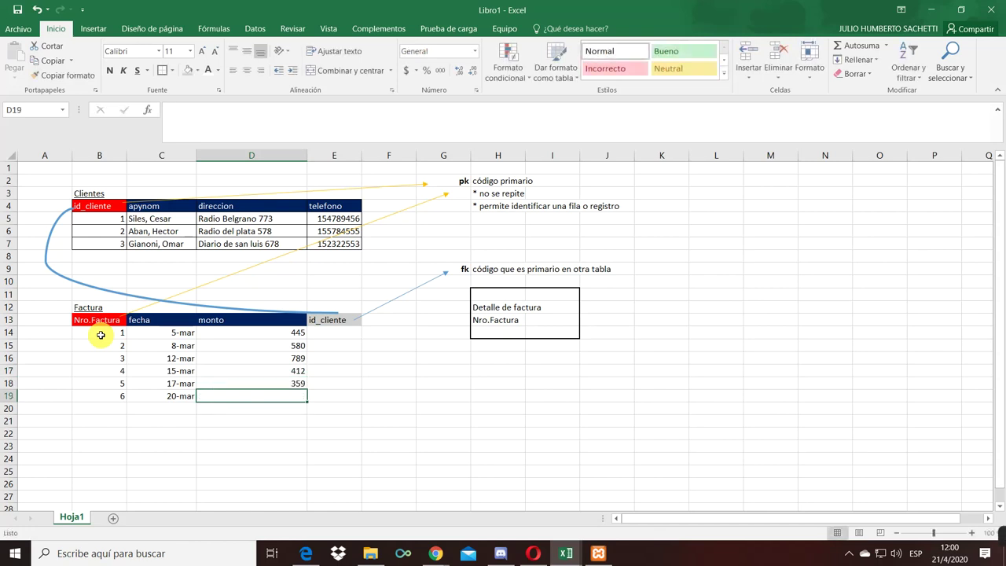
{"action": "type", "text": "270"}
{"action": "key", "text": "Return"}
- Apply Accounting Number Format to the six monto amounts
{"action": "key", "text": "Up"}
{"action": "key", "text": "Up"}
{"action": "key", "text": "Up"}
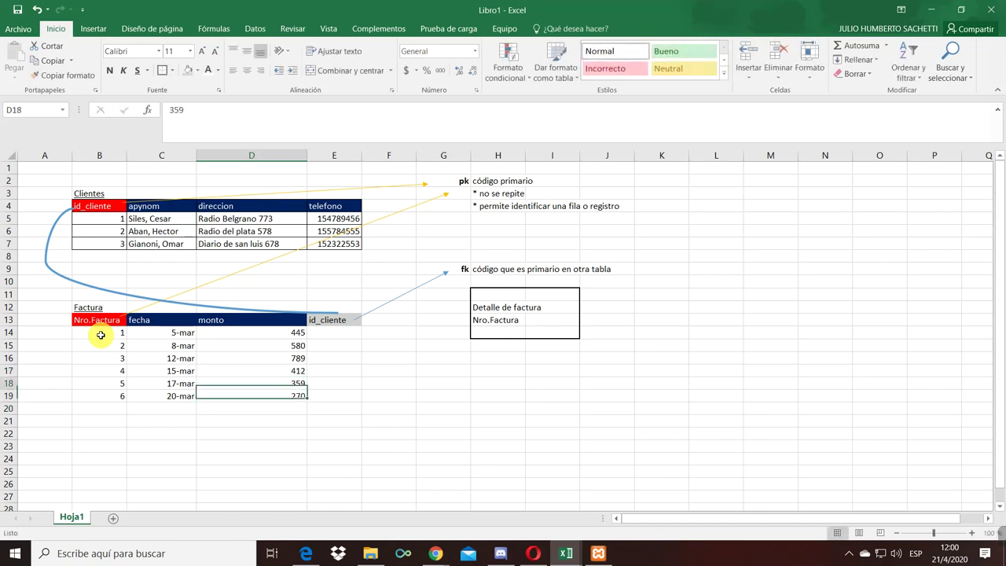
{"action": "left_click_drag", "start_coordinate": [279, 331], "coordinate": [279, 397]}
{"action": "left_click", "coordinate": [407, 70]}
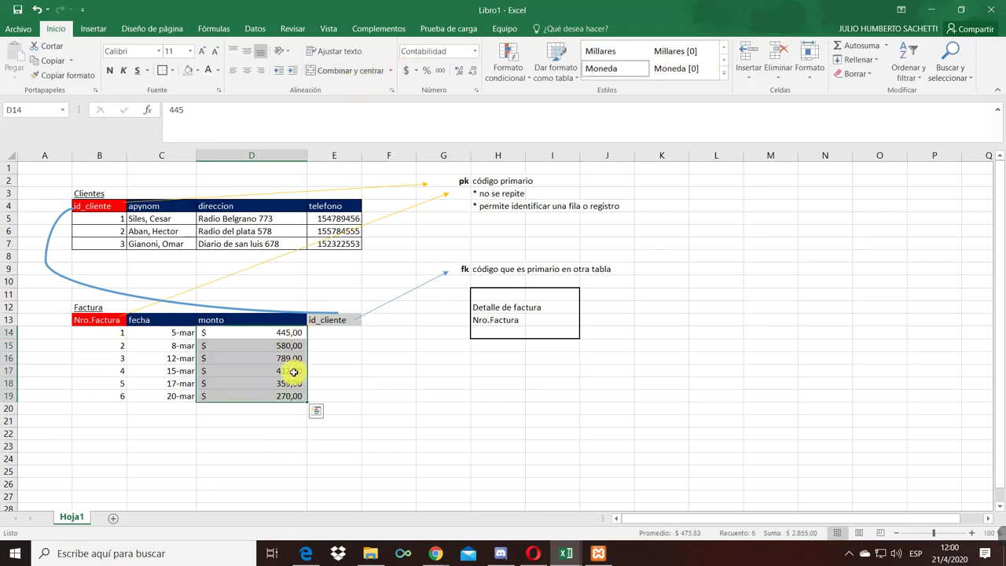
{"action": "left_click", "coordinate": [347, 341]}
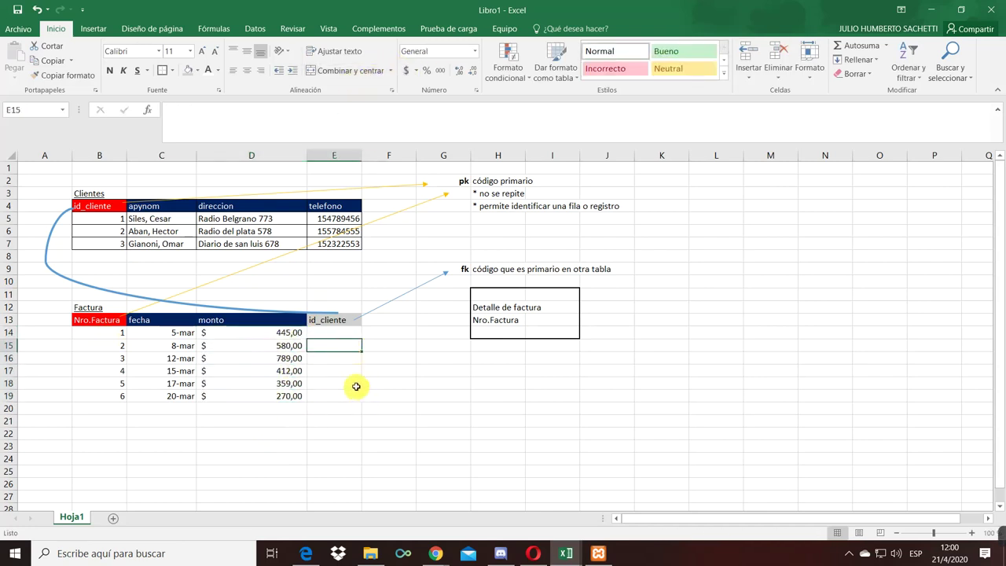
- Fill the fk label cell G9 grey and the pk label cell G2 yellow
{"action": "left_click", "coordinate": [464, 270]}
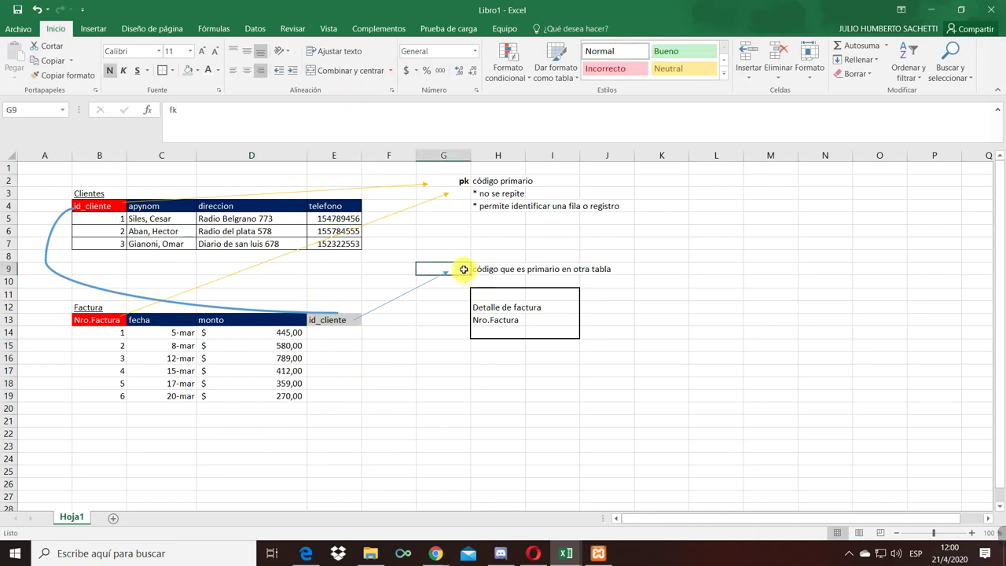
{"action": "left_click", "coordinate": [190, 72]}
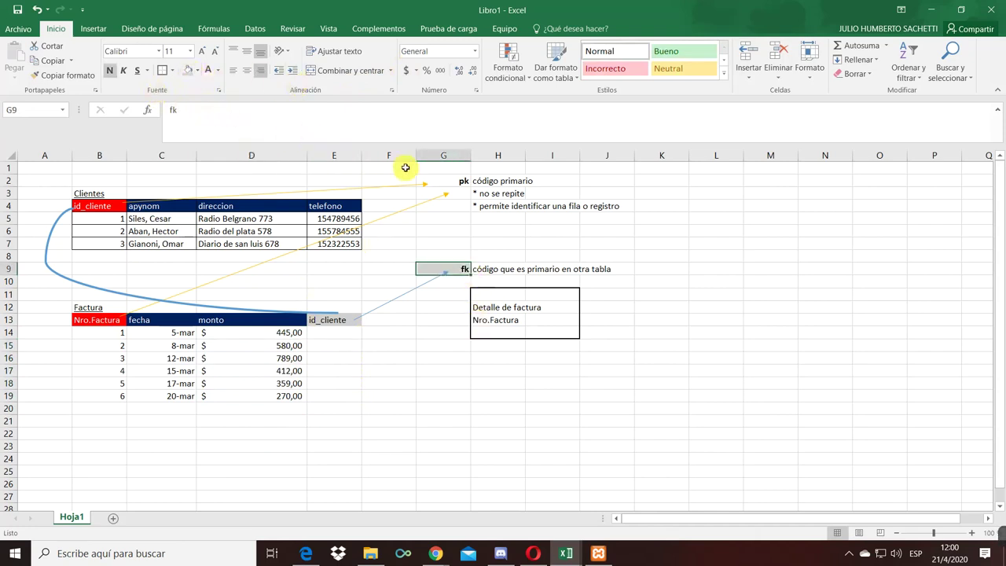
{"action": "left_click", "coordinate": [434, 180]}
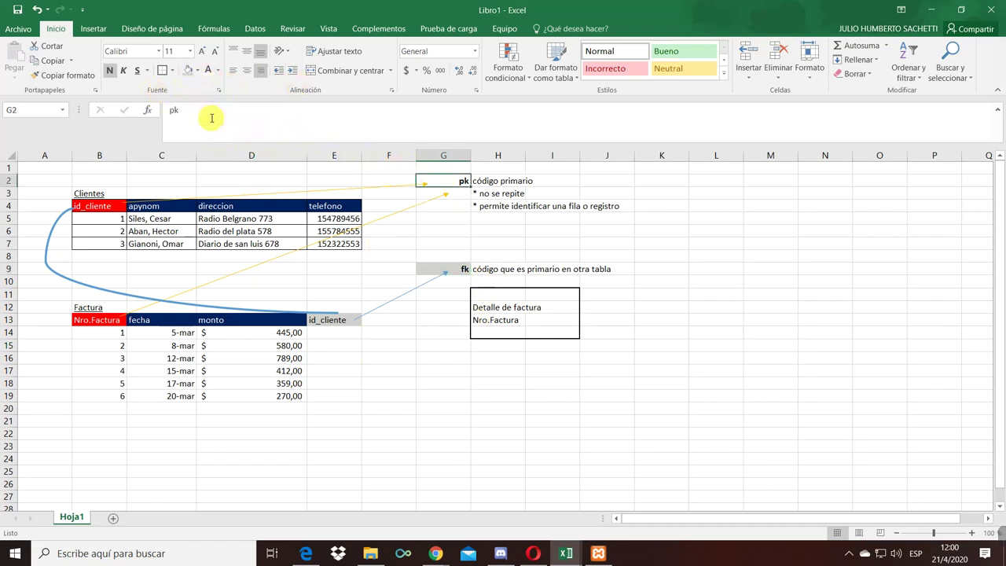
{"action": "left_click", "coordinate": [196, 71]}
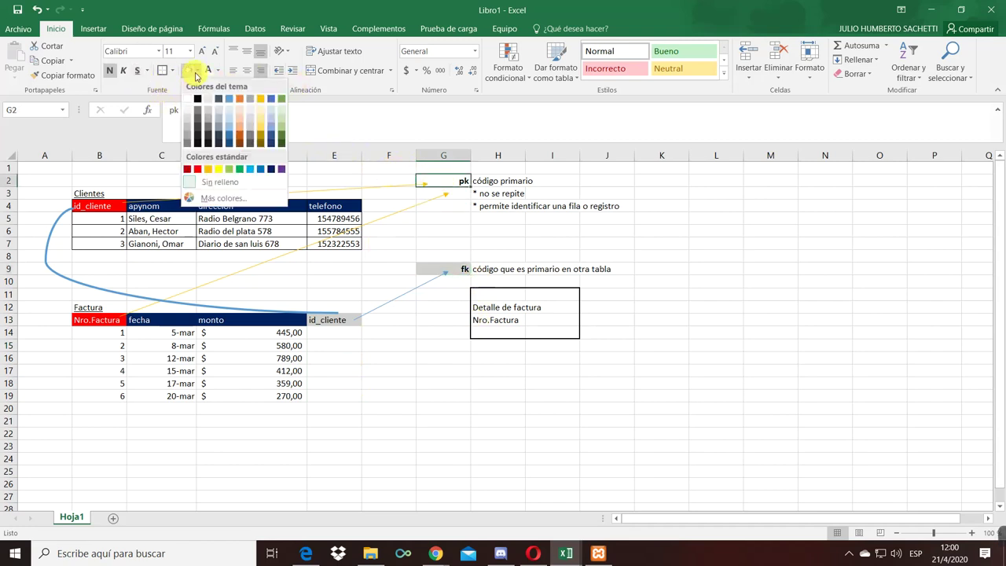
{"action": "left_click", "coordinate": [221, 170]}
{"action": "left_click", "coordinate": [459, 193]}
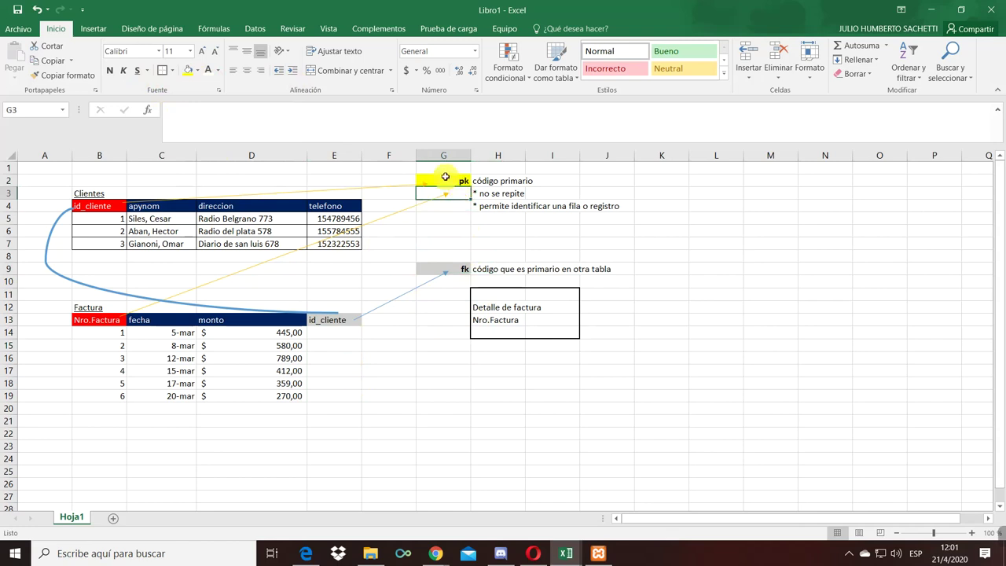
- Select the G9 and G2 label cells in turn, then Factura's first id_cliente cell
{"action": "left_click", "coordinate": [445, 268]}
{"action": "left_click", "coordinate": [451, 181]}
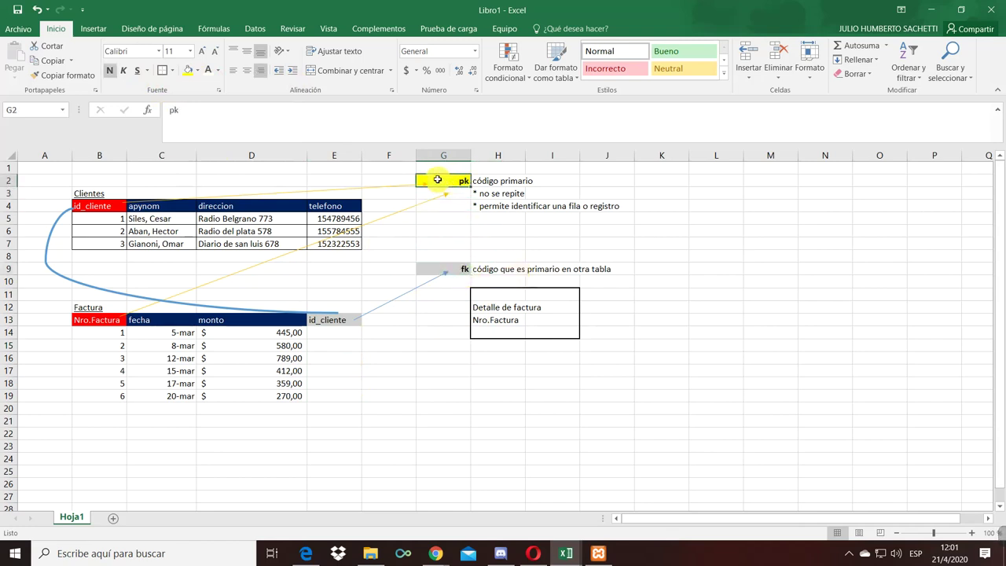
{"action": "left_click", "coordinate": [459, 268]}
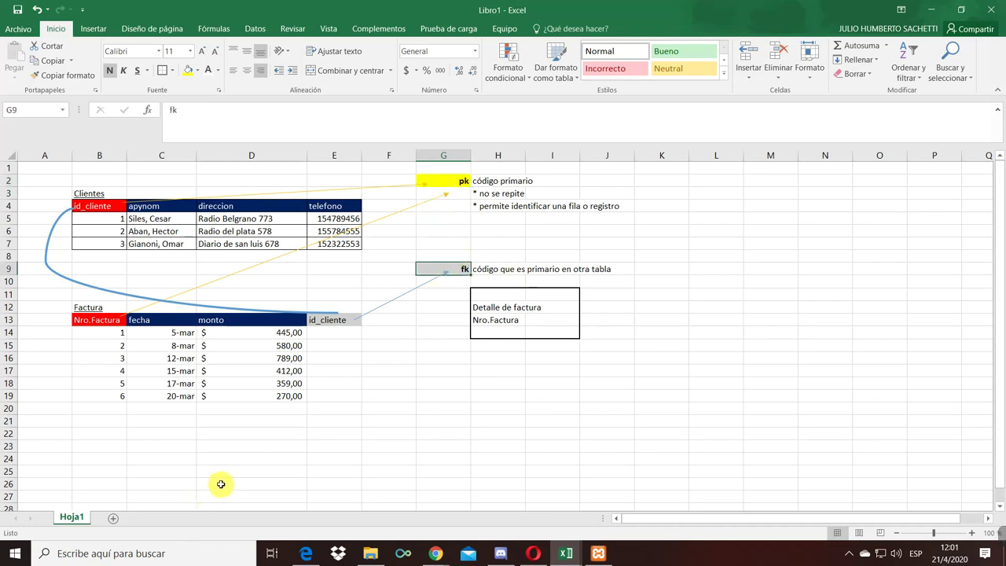
{"action": "left_click", "coordinate": [331, 334]}
{"action": "left_click", "coordinate": [298, 222]}
{"action": "left_click", "coordinate": [330, 335]}
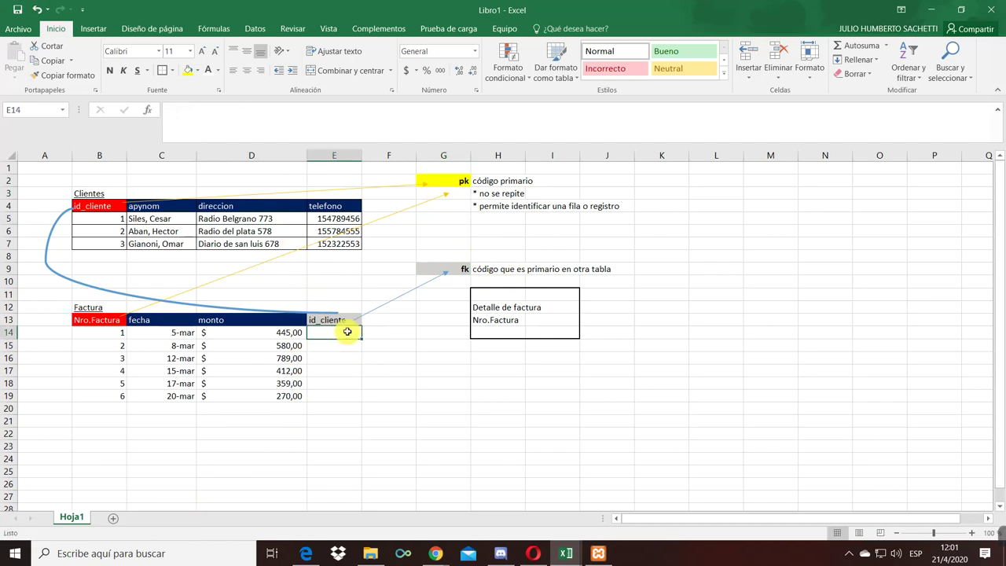
- Enter client ids 1, 2, 1, 1, 1, 3 in Factura's id_cliente cells E14:E19
{"action": "left_click", "coordinate": [344, 318]}
{"action": "left_click", "coordinate": [341, 334]}
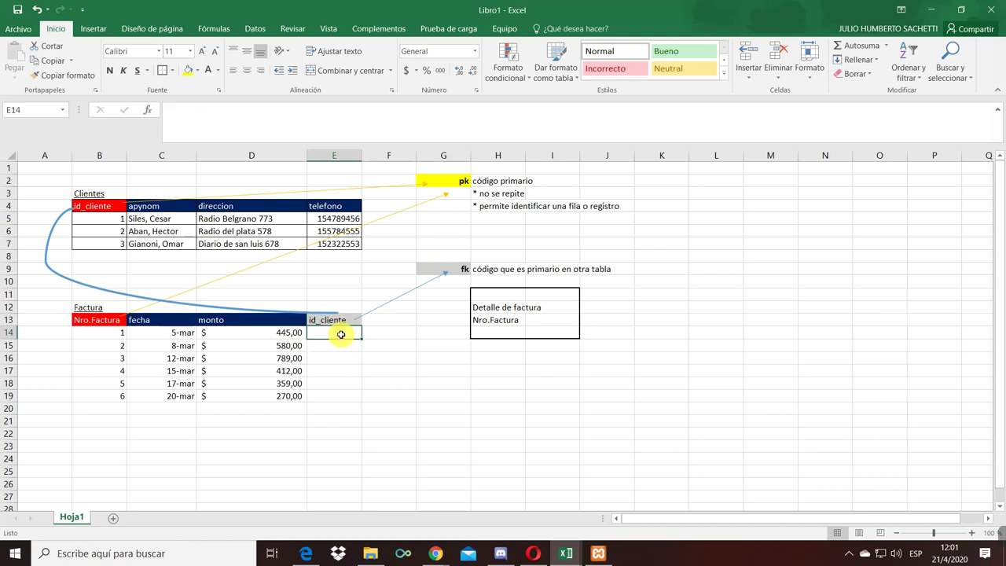
{"action": "type", "text": "1"}
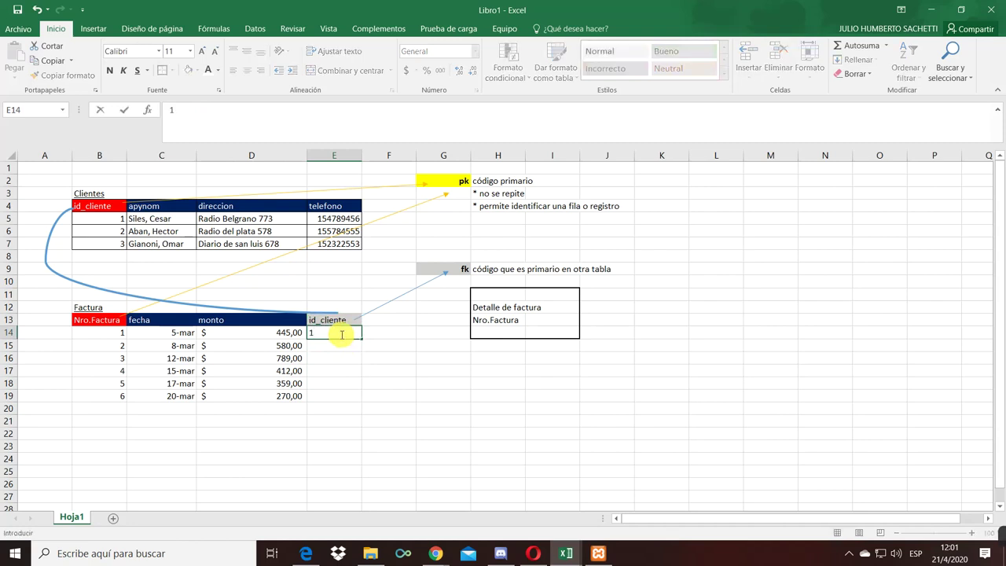
{"action": "key", "text": "Return"}
{"action": "key", "text": "Down"}
{"action": "type", "text": "1"}
{"action": "key", "text": "Return"}
{"action": "type", "text": "1"}
{"action": "key", "text": "Return"}
{"action": "type", "text": "1"}
{"action": "key", "text": "Return"}
{"action": "key", "text": "Up"}
{"action": "key", "text": "Up"}
{"action": "key", "text": "Up"}
{"action": "key", "text": "Up"}
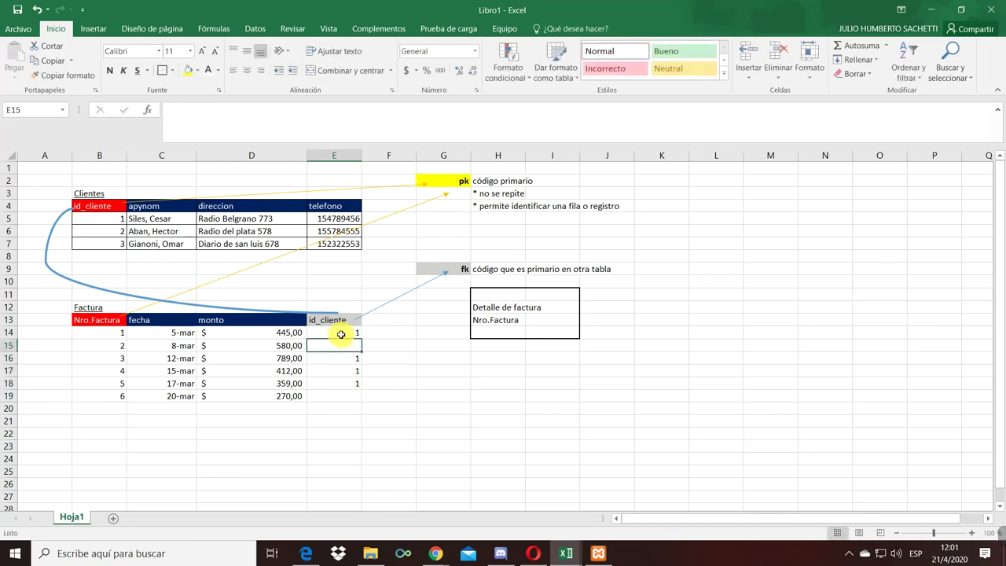
{"action": "type", "text": "2"}
{"action": "key", "text": "Return"}
{"action": "key", "text": "Down"}
{"action": "key", "text": "Down"}
{"action": "key", "text": "Down"}
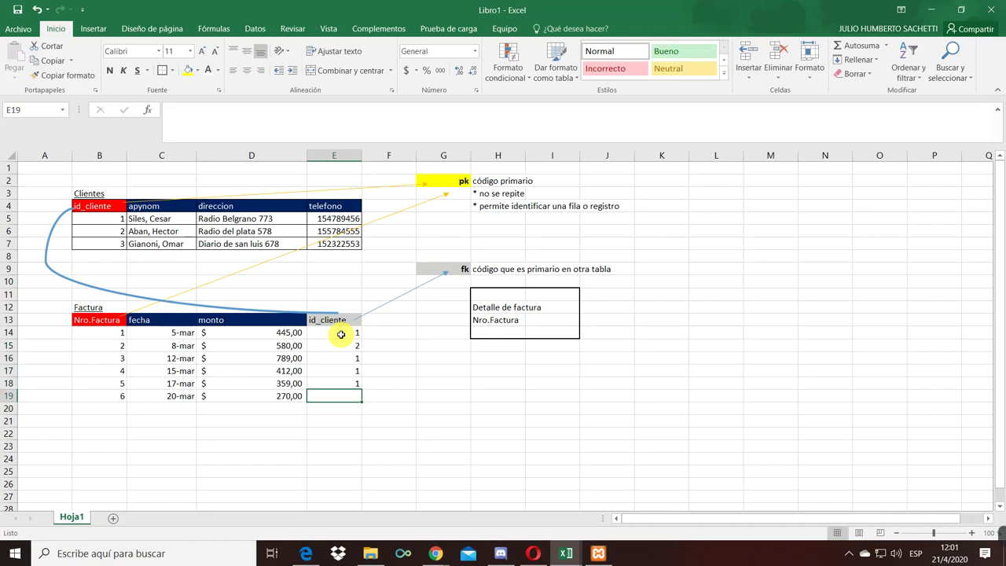
{"action": "type", "text": "3"}
{"action": "key", "text": "Return"}
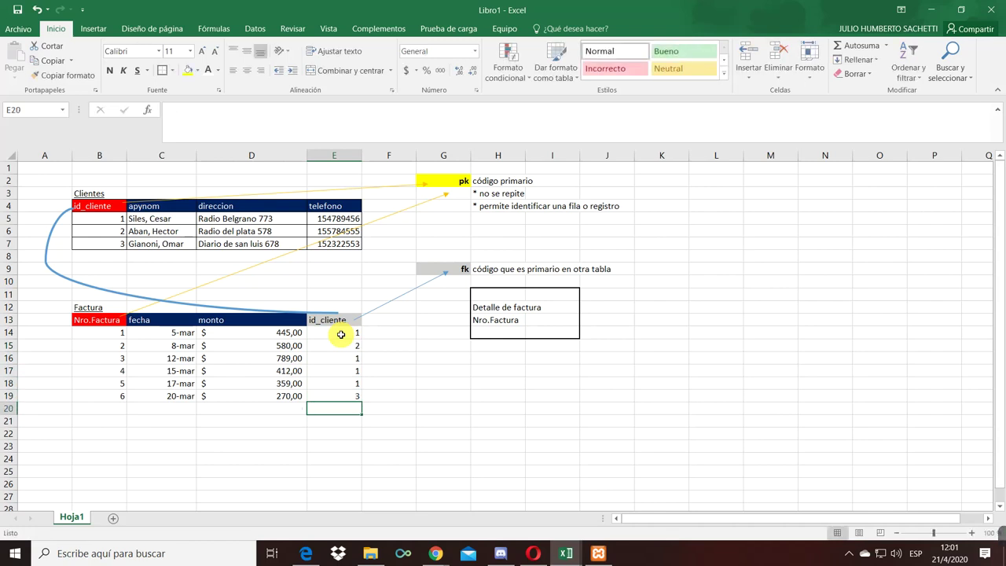
- Select the invoice client ids and point through them one by one to explain the references
{"action": "left_click_drag", "start_coordinate": [341, 334], "coordinate": [341, 395]}
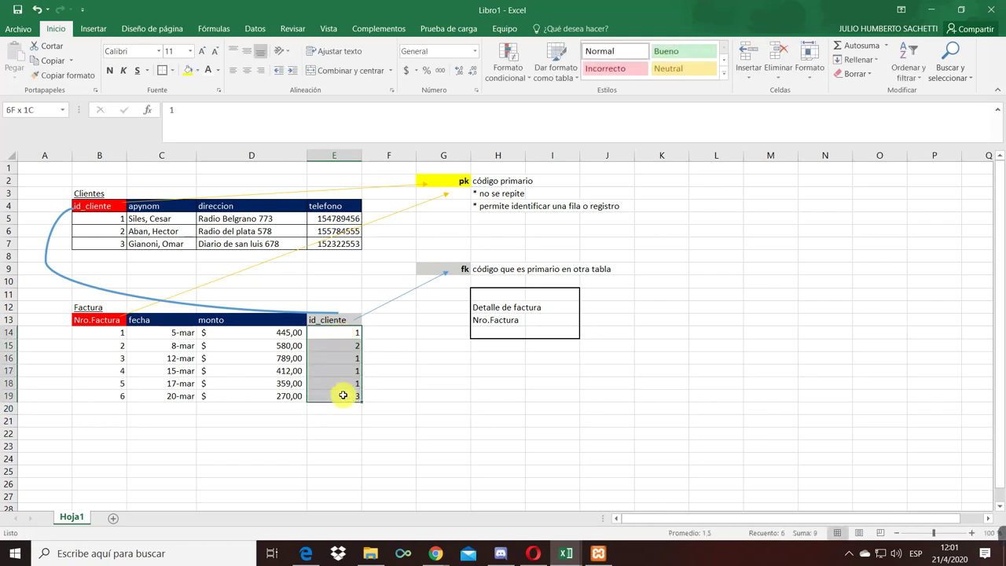
{"action": "left_click", "coordinate": [339, 371]}
{"action": "left_click", "coordinate": [352, 334]}
{"action": "left_click", "coordinate": [354, 358]}
{"action": "left_click", "coordinate": [354, 370]}
{"action": "left_click", "coordinate": [353, 384]}
{"action": "left_click", "coordinate": [360, 333]}
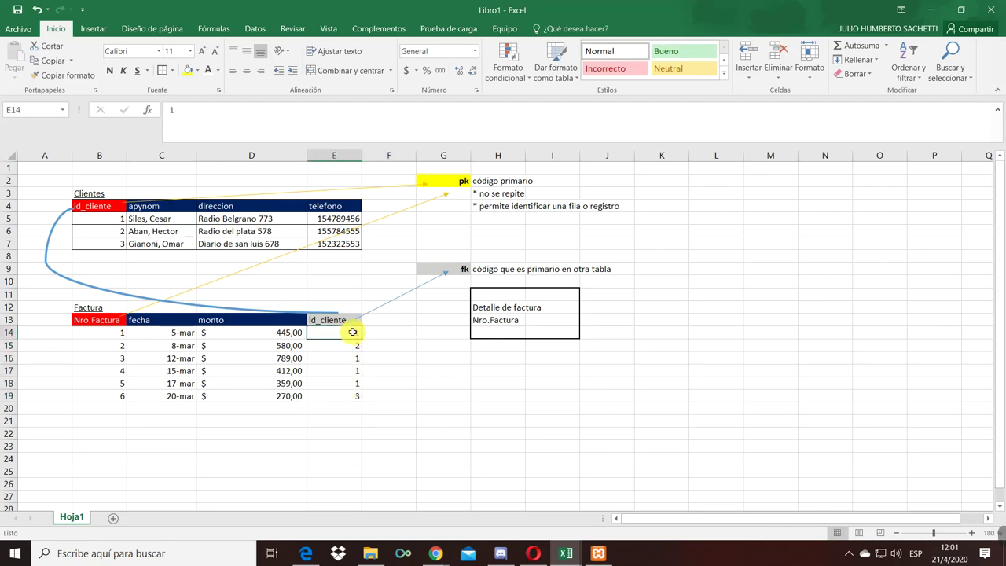
{"action": "left_click", "coordinate": [346, 358]}
{"action": "left_click", "coordinate": [344, 368]}
{"action": "left_click", "coordinate": [337, 315]}
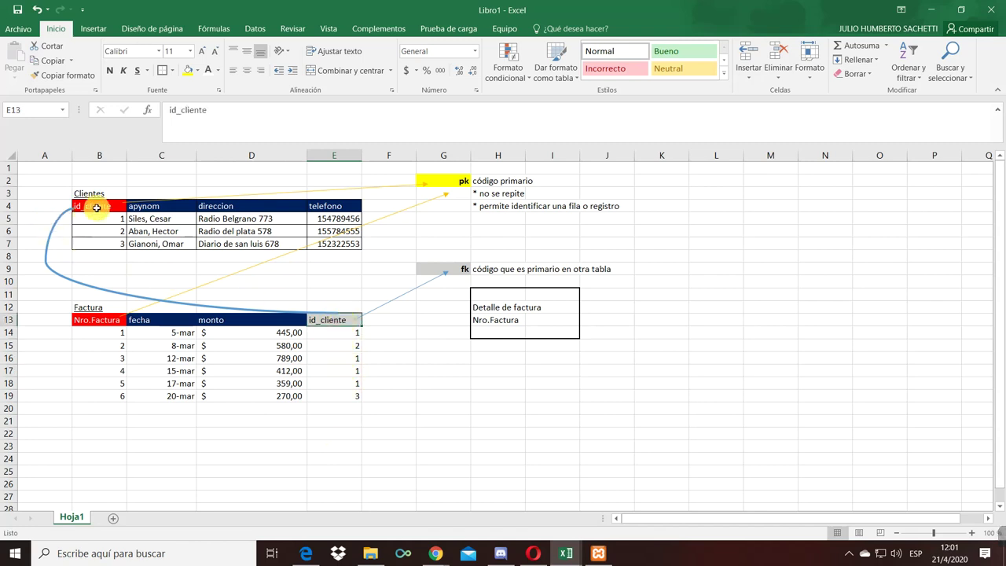
{"action": "left_click", "coordinate": [355, 333]}
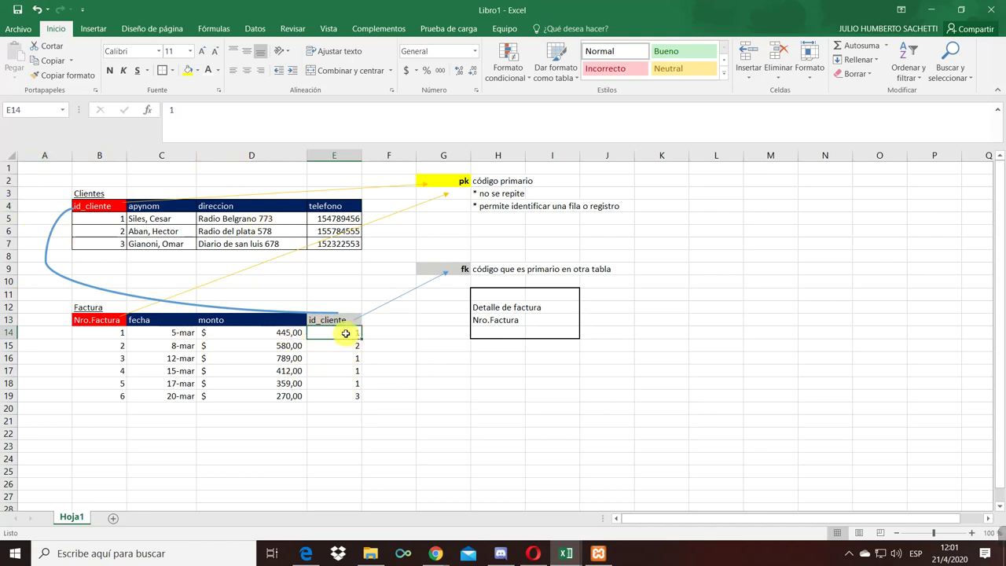
- Walk through the client ids of invoices 1 to 6 once more
{"action": "key", "text": "Return"}
{"action": "left_click", "coordinate": [347, 331]}
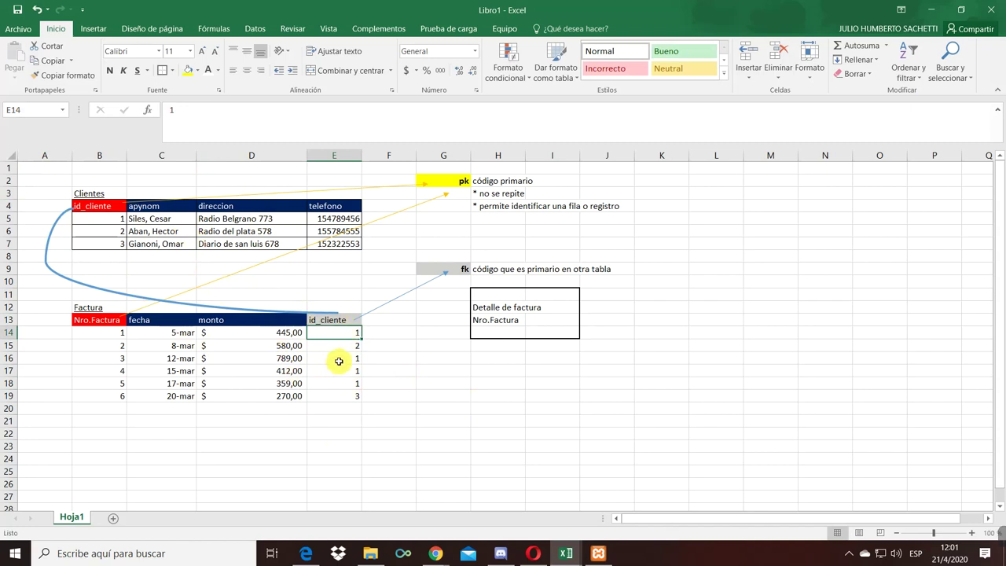
{"action": "left_click", "coordinate": [339, 359]}
{"action": "left_click", "coordinate": [337, 370]}
{"action": "left_click", "coordinate": [338, 383]}
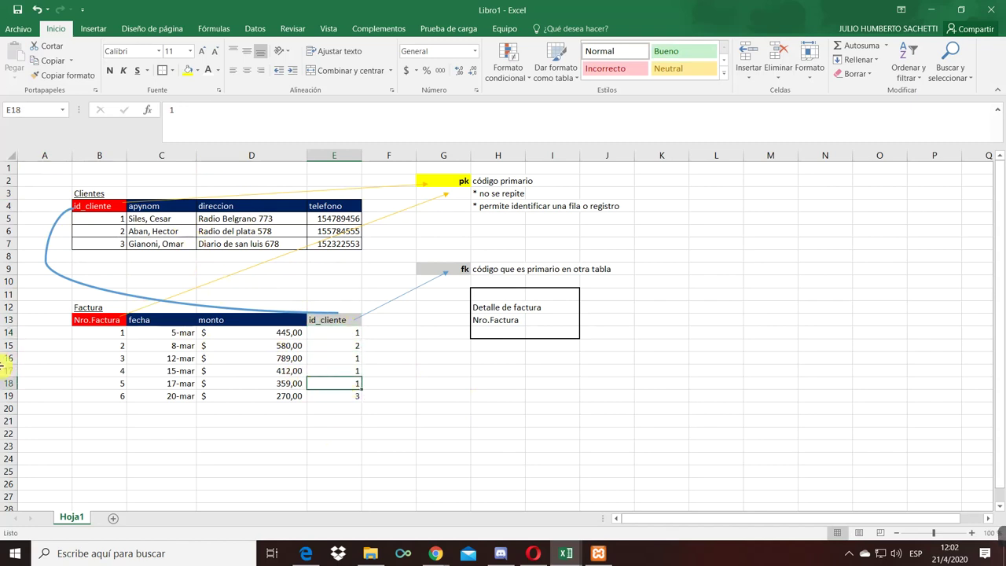
{"action": "left_click", "coordinate": [328, 339]}
{"action": "left_click", "coordinate": [333, 346]}
{"action": "left_click", "coordinate": [335, 393]}
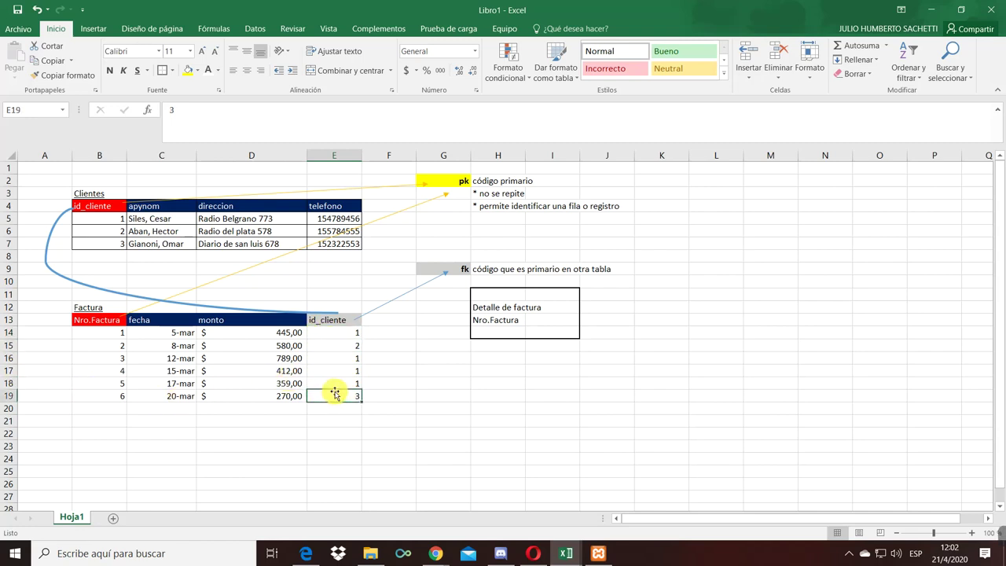
- Compare the invoice client ids with the Clientes ids and names, then select Factura's header row
{"action": "left_click_drag", "start_coordinate": [336, 333], "coordinate": [340, 390]}
{"action": "left_click_drag", "start_coordinate": [122, 220], "coordinate": [330, 251]}
{"action": "left_click", "coordinate": [325, 267]}
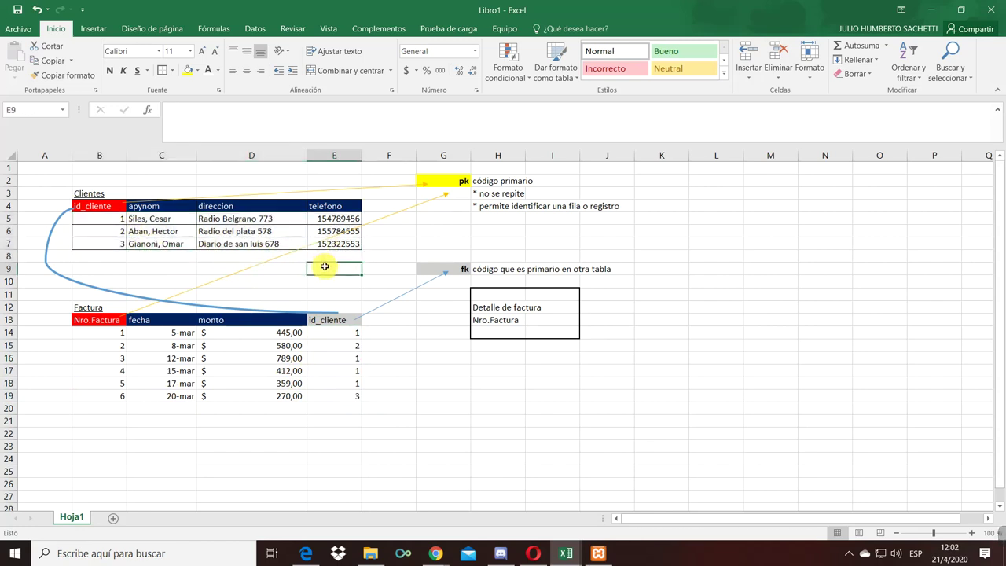
{"action": "left_click", "coordinate": [351, 333]}
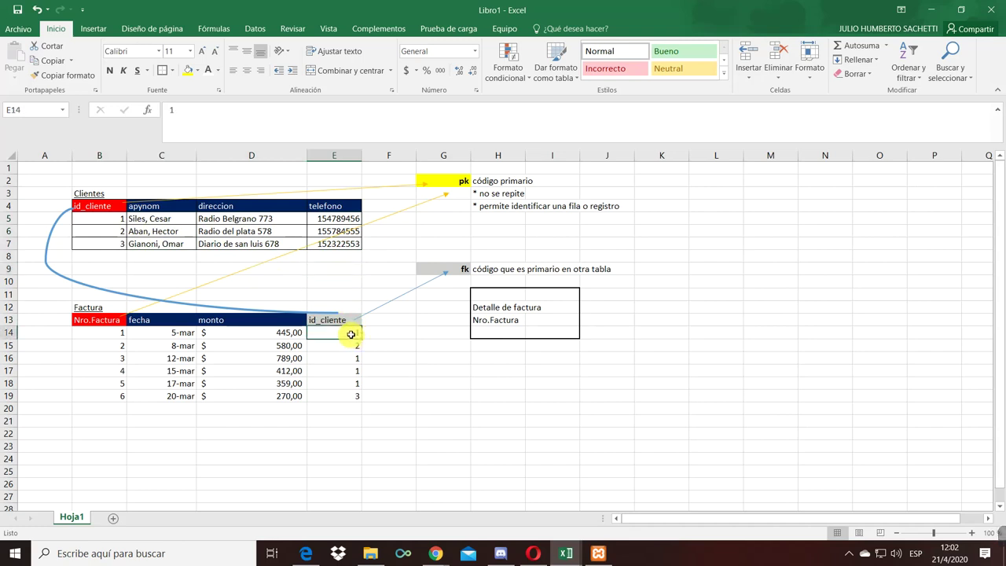
{"action": "left_click", "coordinate": [343, 371]}
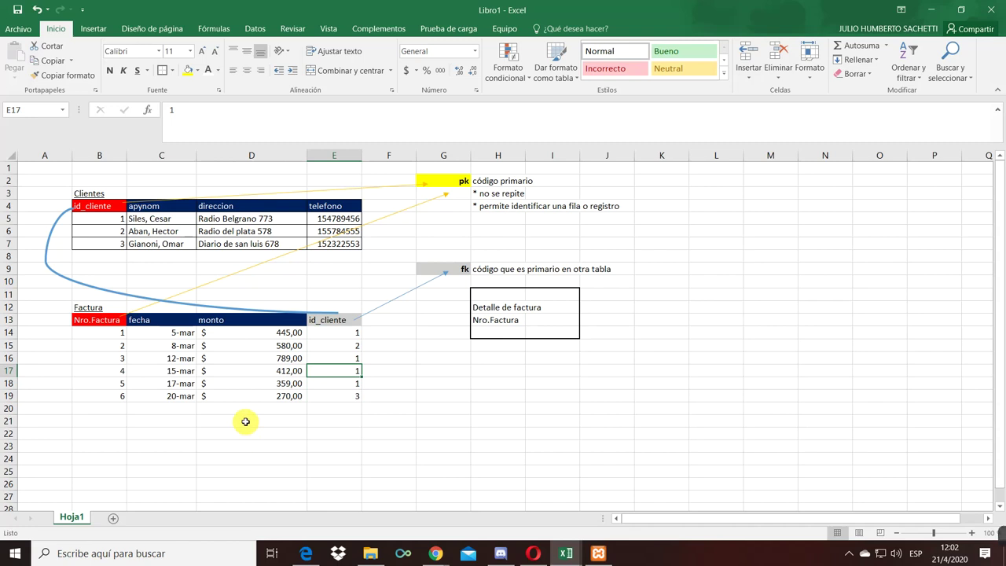
{"action": "left_click_drag", "start_coordinate": [94, 319], "coordinate": [326, 325]}
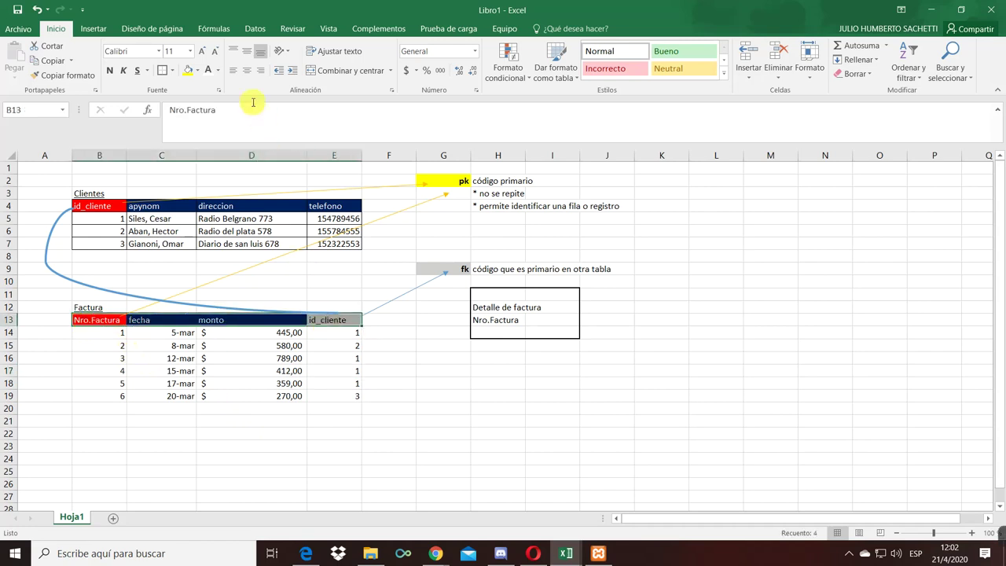
- Turn on Filtro for the Factura headers and filter id_cliente to show only client 1
{"action": "left_click", "coordinate": [254, 28]}
{"action": "left_click", "coordinate": [346, 55]}
{"action": "left_click", "coordinate": [405, 353]}
{"action": "left_click", "coordinate": [355, 316]}
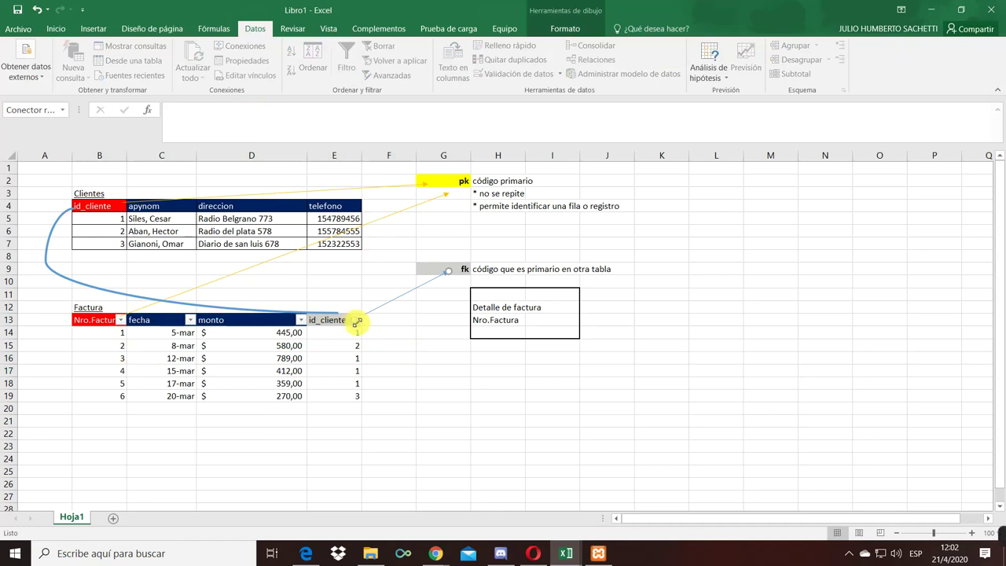
{"action": "left_click_drag", "start_coordinate": [359, 323], "coordinate": [354, 316]}
{"action": "left_click", "coordinate": [356, 320]}
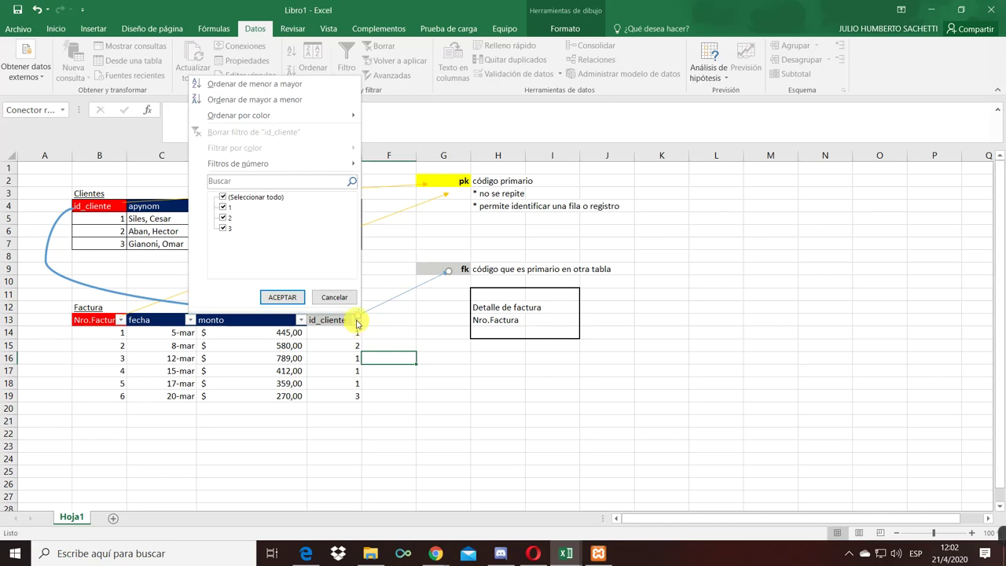
{"action": "left_click", "coordinate": [224, 197]}
{"action": "left_click", "coordinate": [224, 208]}
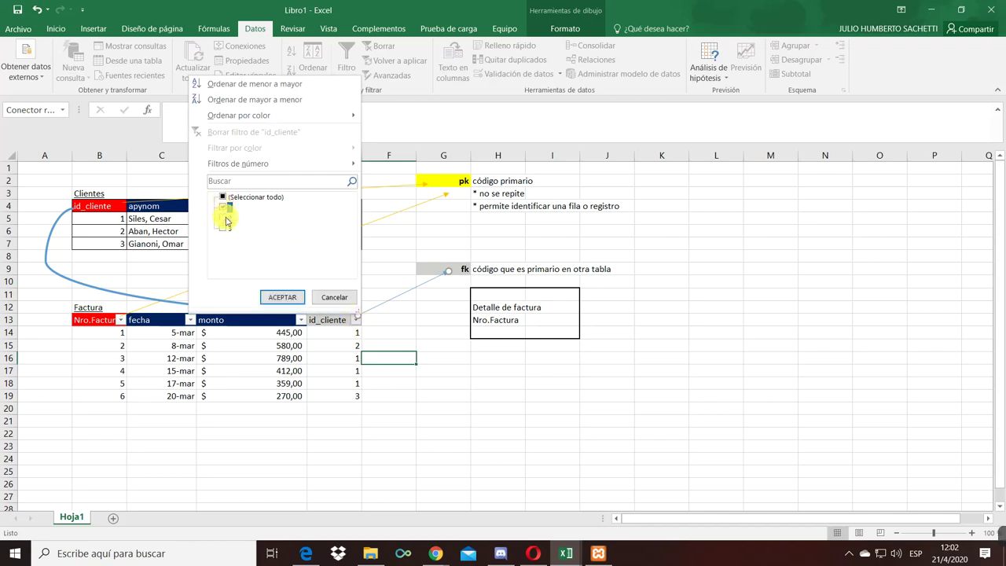
{"action": "left_click", "coordinate": [280, 296]}
- Add a subtotal of the visible monto amounts in D20, review the client ids, then delete it
{"action": "left_click", "coordinate": [283, 384]}
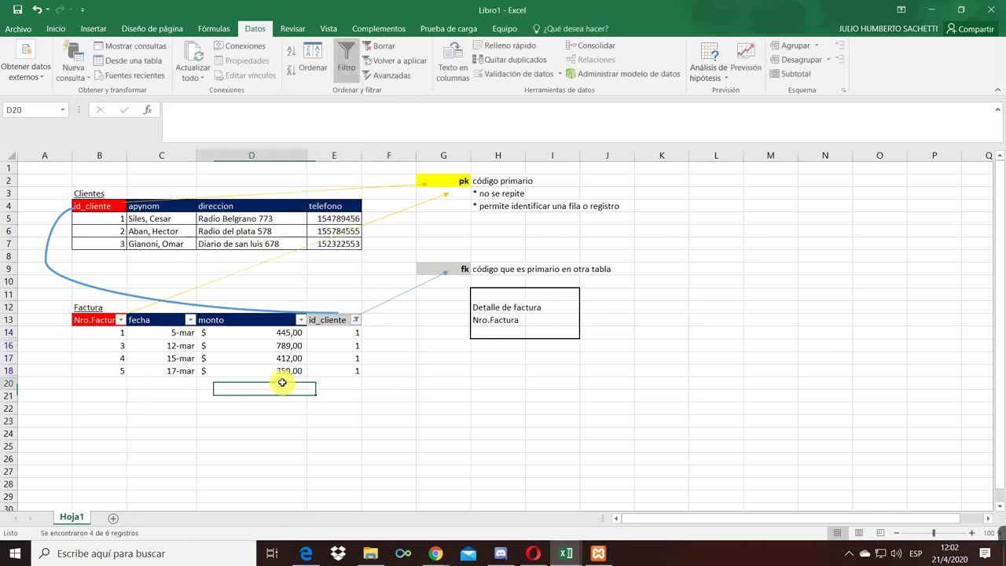
{"action": "left_click", "coordinate": [55, 28]}
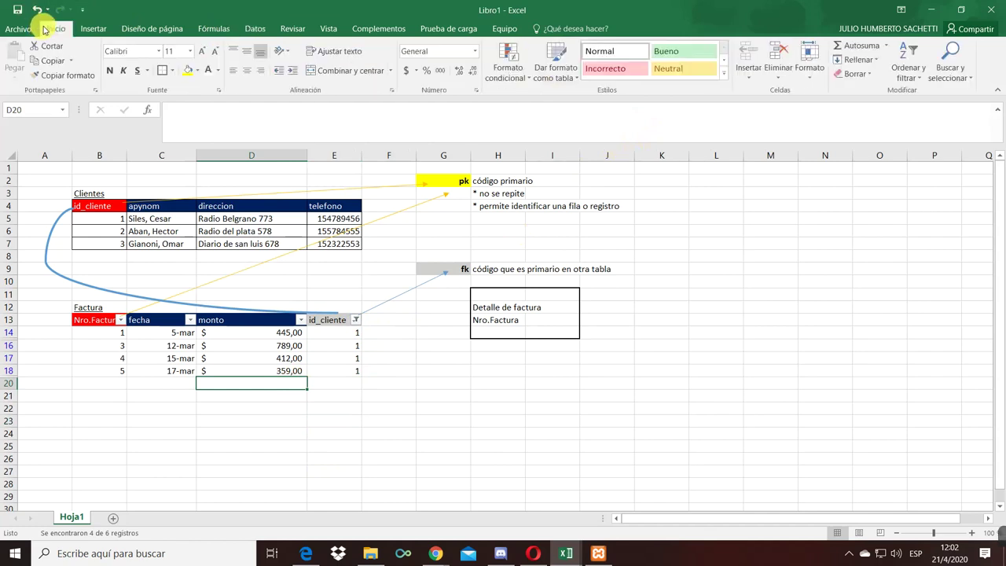
{"action": "left_click", "coordinate": [840, 44]}
{"action": "key", "text": "shift+Return"}
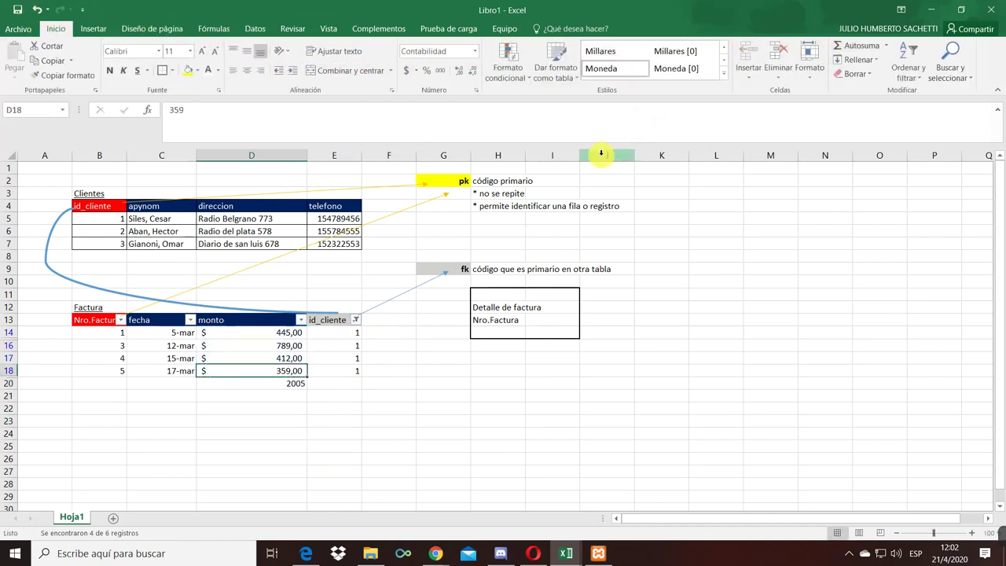
{"action": "key", "text": "Down"}
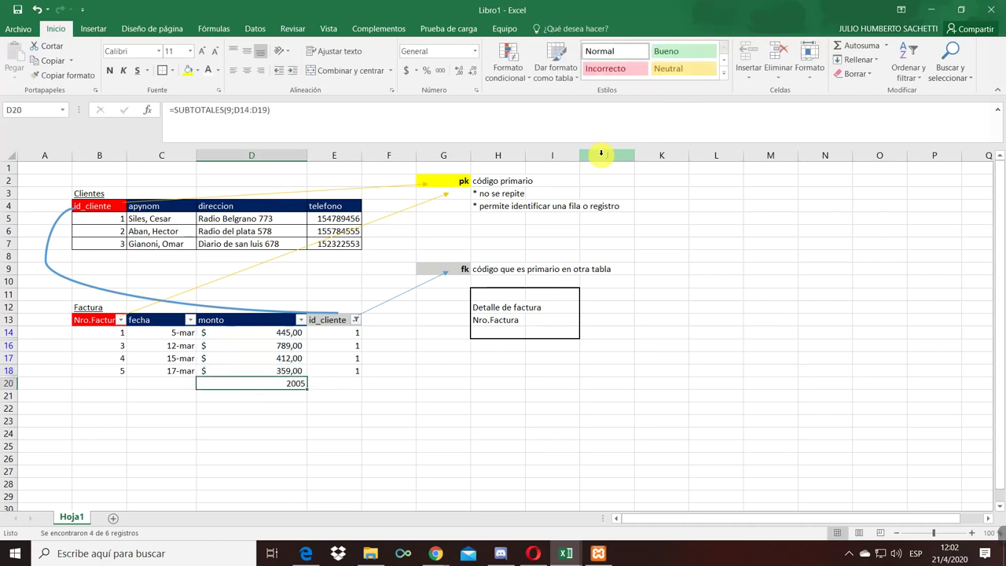
{"action": "left_click_drag", "start_coordinate": [346, 333], "coordinate": [352, 370]}
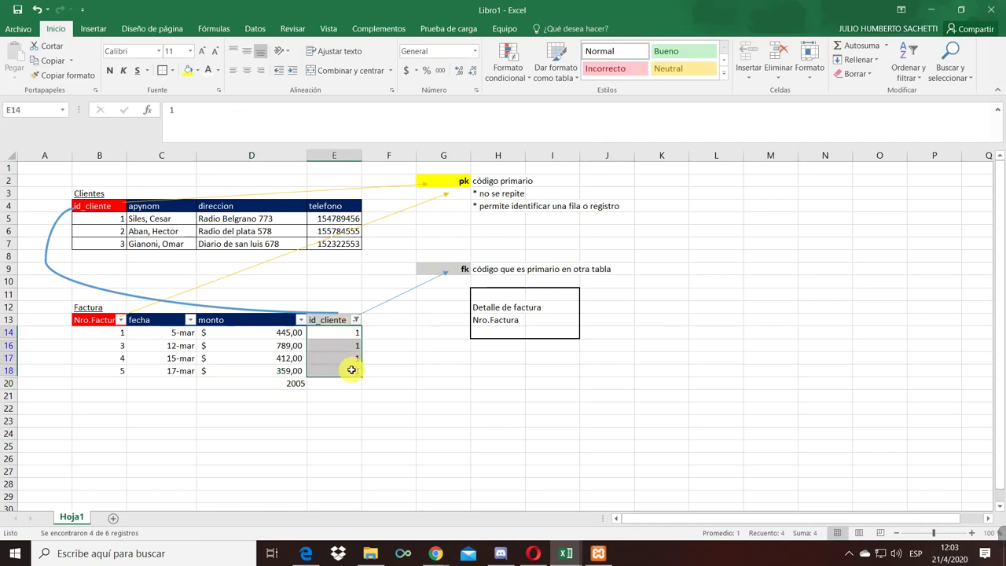
{"action": "left_click", "coordinate": [283, 382]}
{"action": "left_click", "coordinate": [319, 332]}
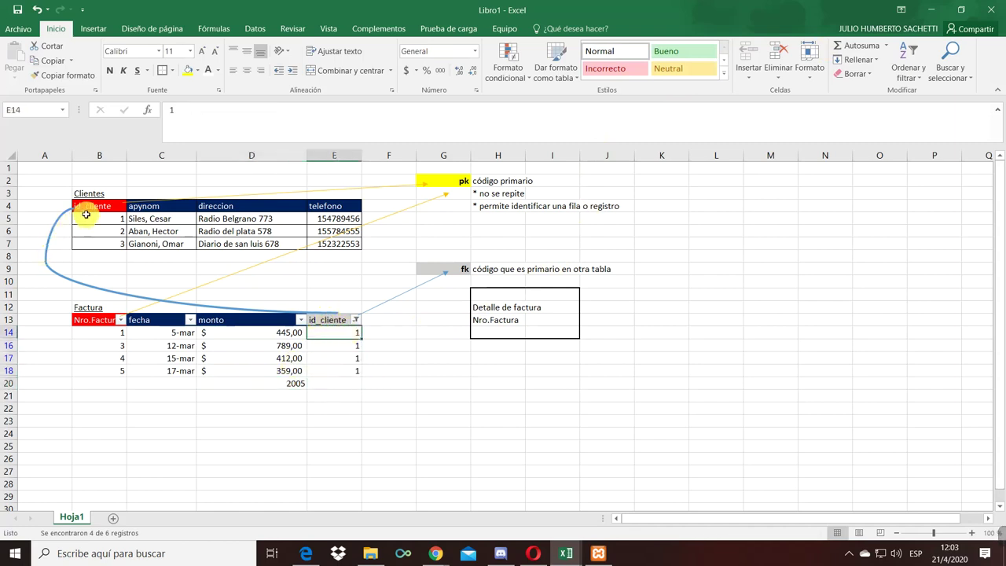
{"action": "left_click", "coordinate": [289, 383]}
{"action": "key", "text": "Delete"}
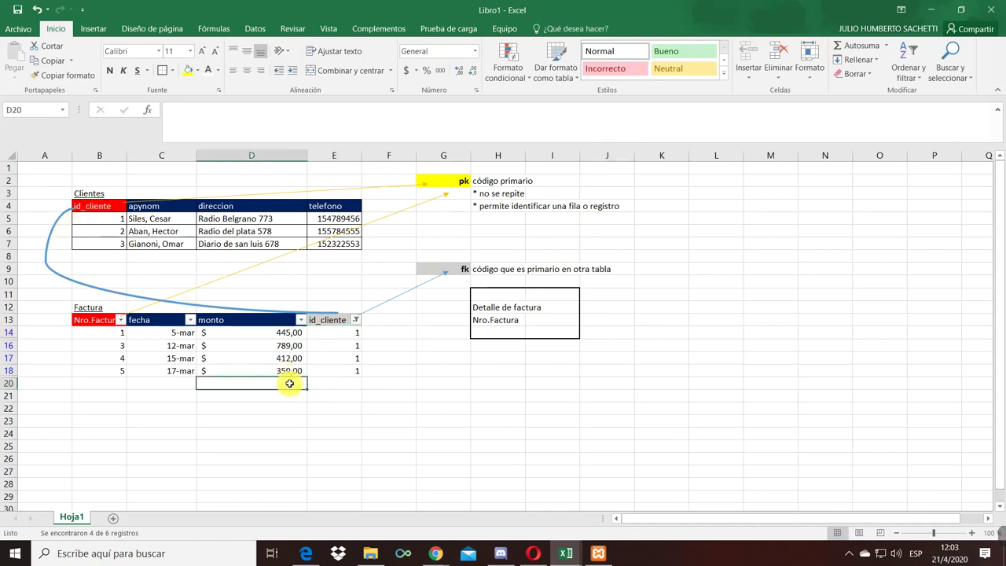
- Clear the Factura id_cliente filter so every invoice is listed
{"action": "left_click", "coordinate": [356, 319]}
{"action": "left_click", "coordinate": [236, 198]}
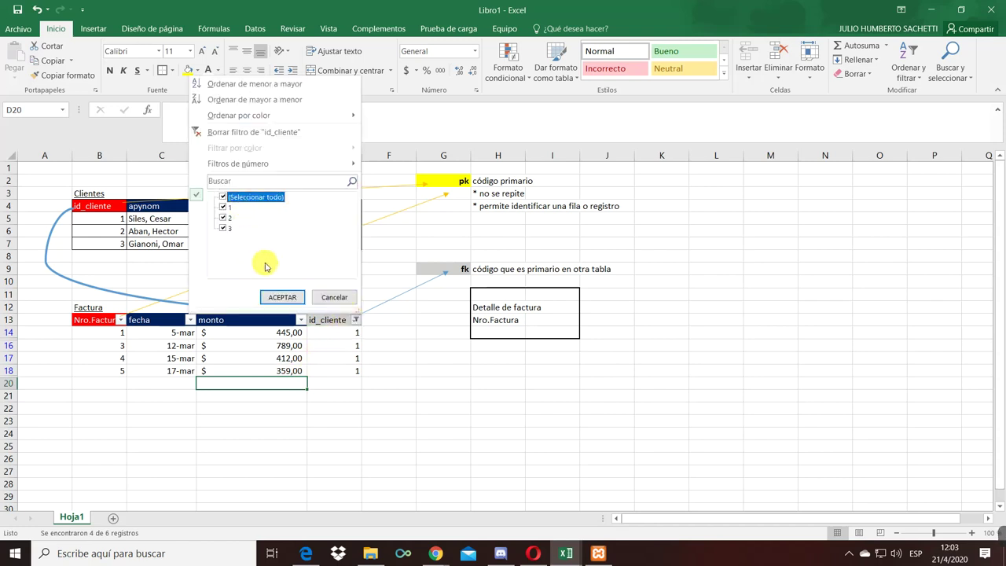
{"action": "left_click", "coordinate": [283, 297]}
{"action": "left_click", "coordinate": [327, 434]}
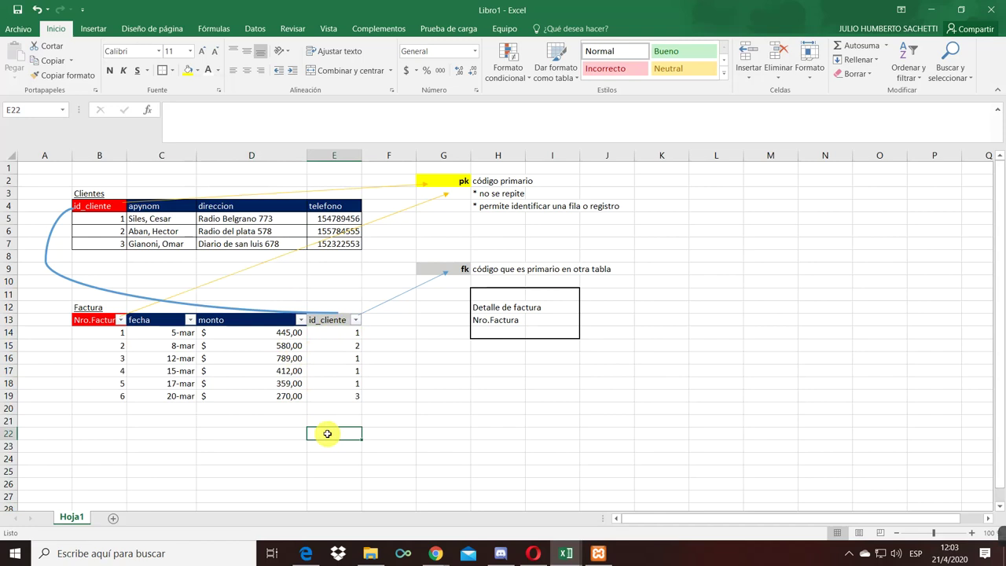
{"action": "left_click", "coordinate": [132, 421]}
{"action": "left_click", "coordinate": [154, 433]}
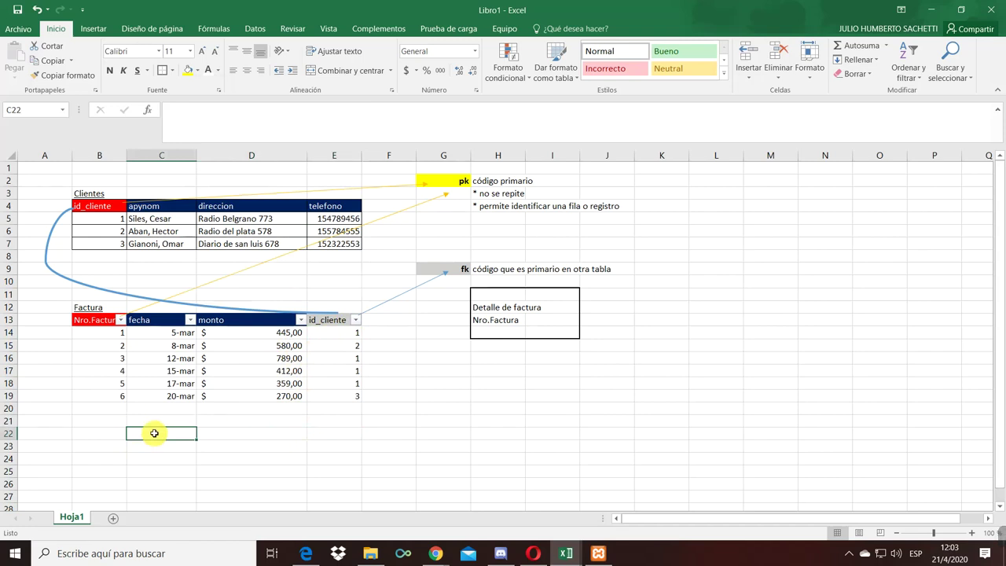
- Copy client 1's Clientes row B5:E5, then delete its contents
{"action": "left_click", "coordinate": [118, 223]}
{"action": "left_click_drag", "start_coordinate": [117, 222], "coordinate": [356, 221]}
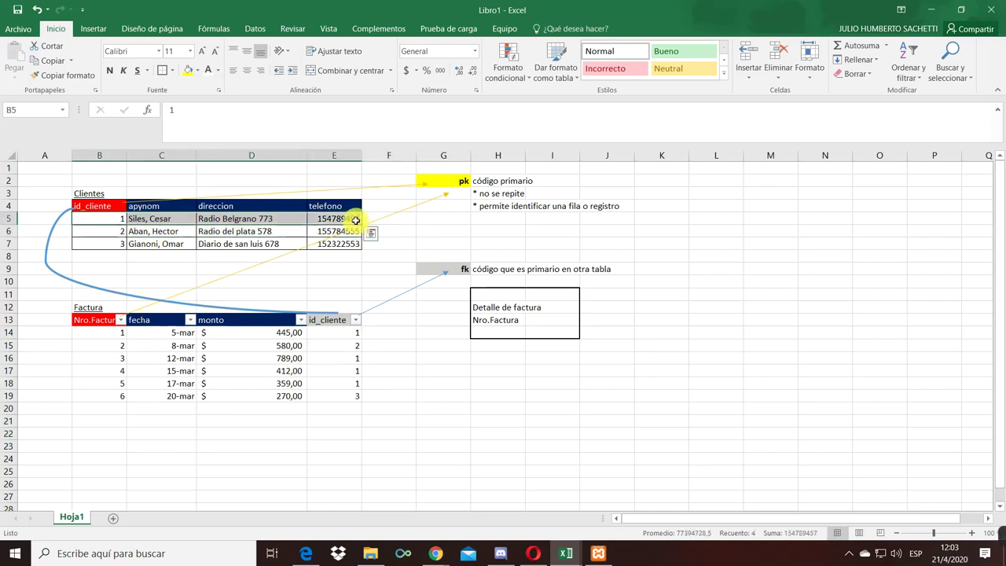
{"action": "key", "text": "ctrl+c"}
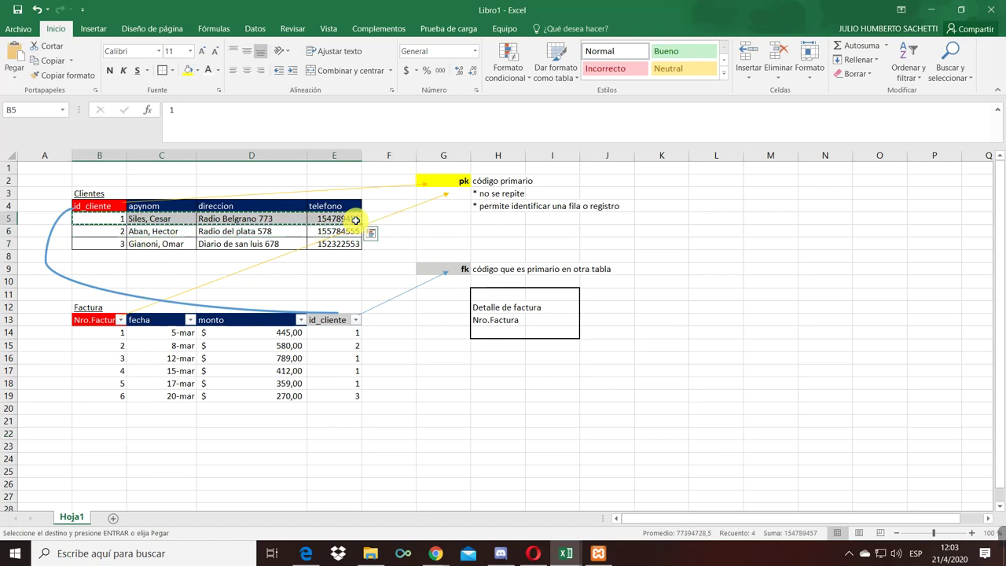
{"action": "key", "text": "Delete"}
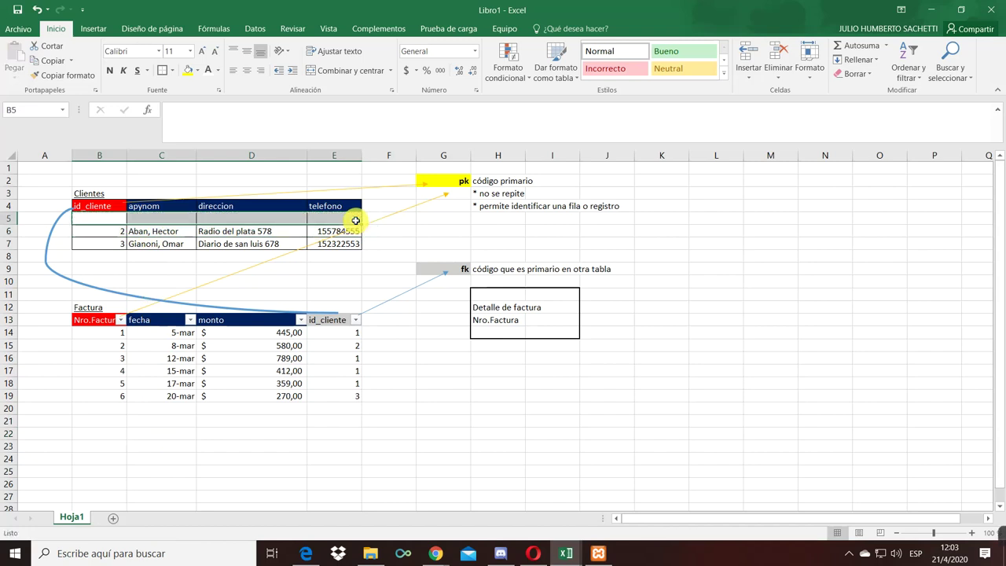
- Filter Factura's id_cliente column to 1, leaving client 1's four invoices
{"action": "left_click", "coordinate": [357, 331]}
{"action": "left_click", "coordinate": [355, 320]}
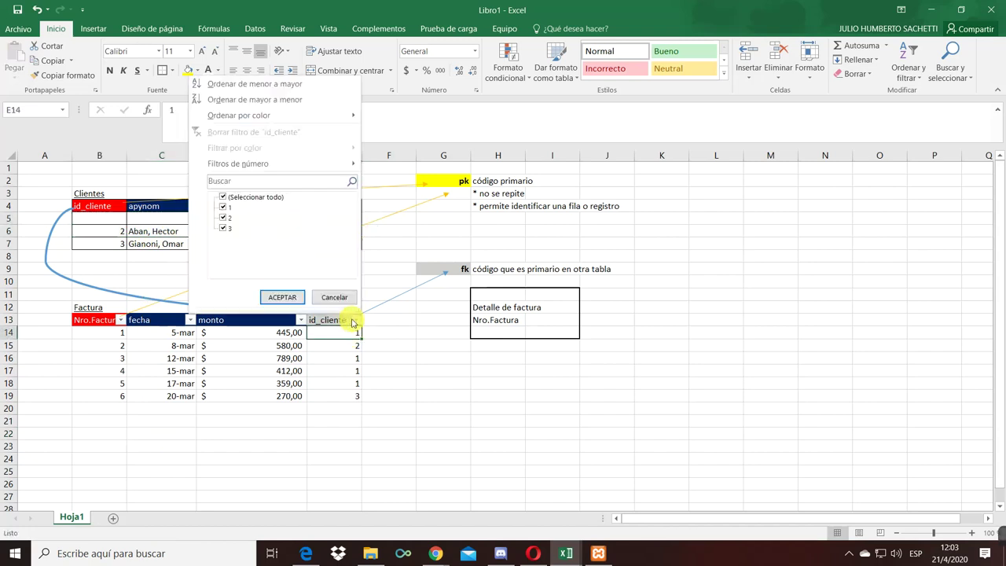
{"action": "left_click", "coordinate": [229, 205]}
{"action": "left_click", "coordinate": [223, 198]}
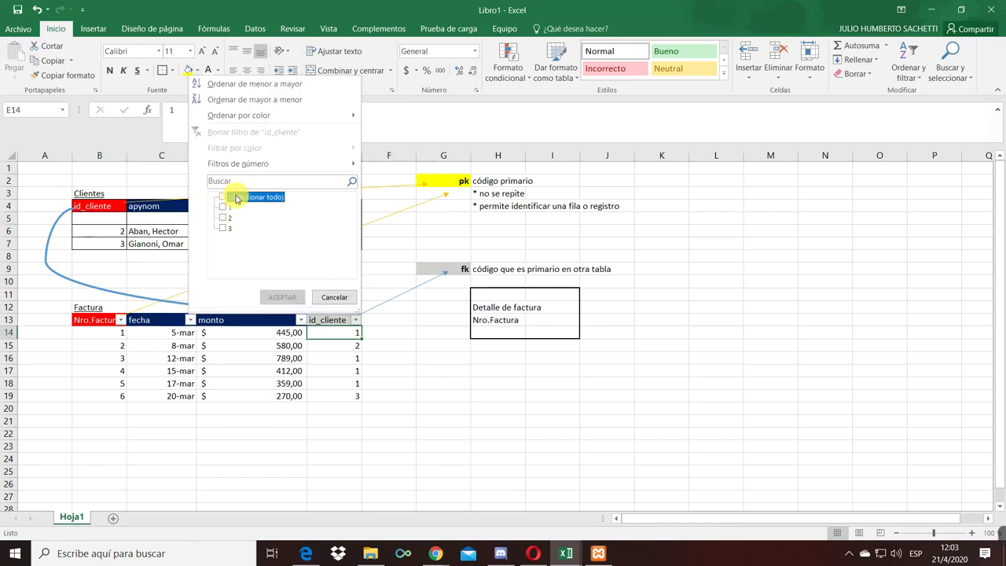
{"action": "left_click", "coordinate": [225, 207]}
{"action": "left_click", "coordinate": [278, 297]}
{"action": "left_click", "coordinate": [346, 368]}
- Point out the emptied client 1 row, then bring up the integrity PDF in Edge
{"action": "left_click", "coordinate": [106, 219]}
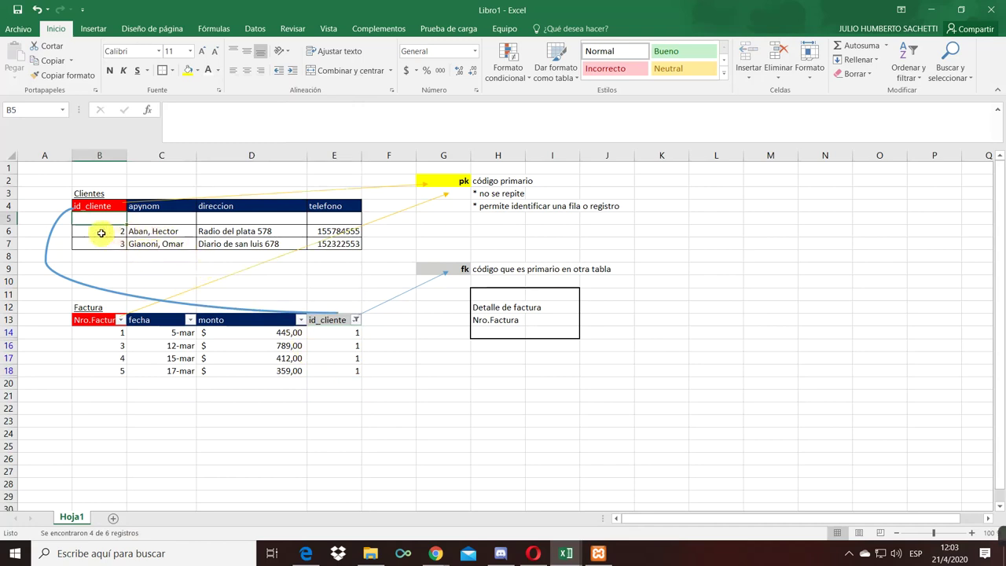
{"action": "left_click", "coordinate": [114, 246]}
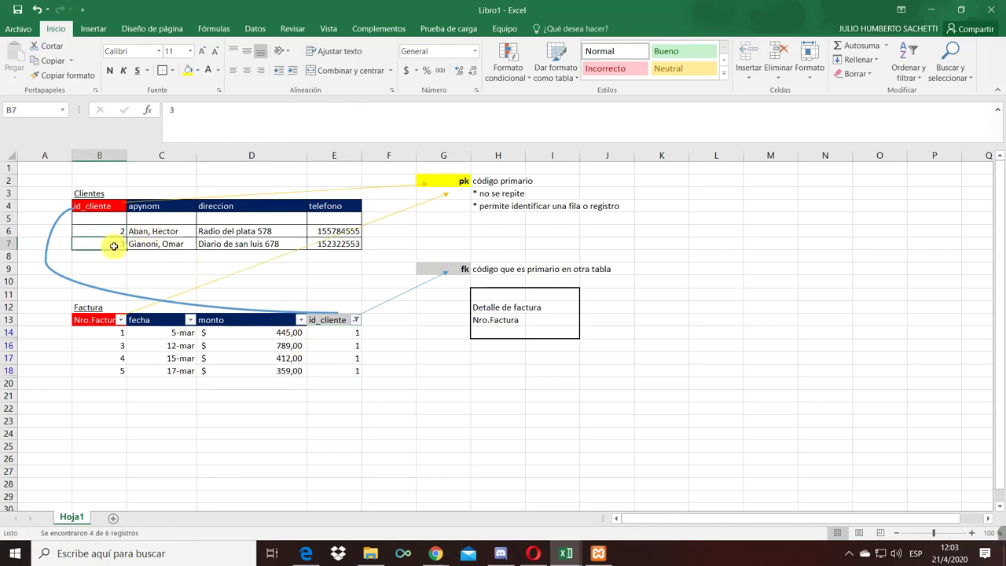
{"action": "left_click", "coordinate": [355, 320]}
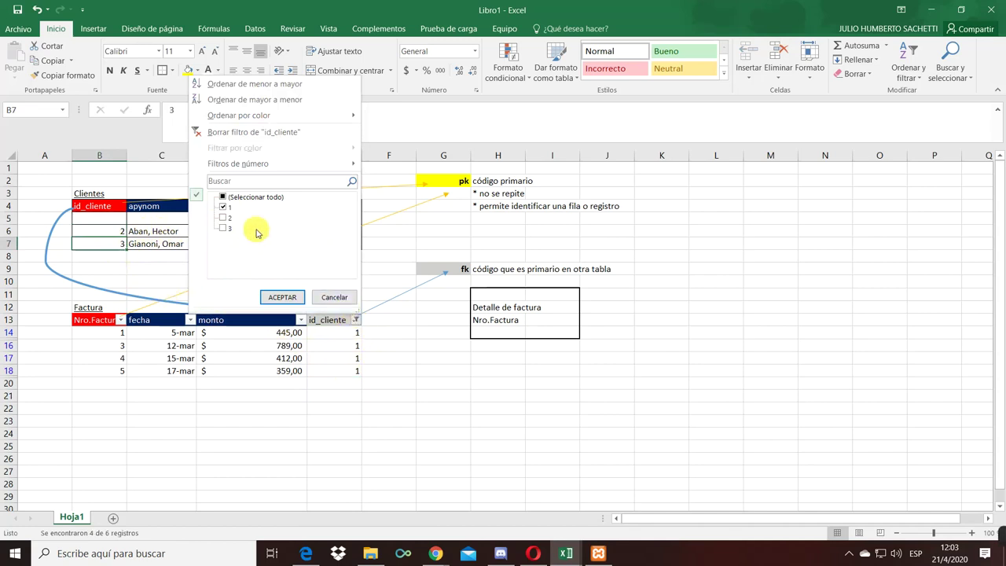
{"action": "left_click", "coordinate": [236, 197]}
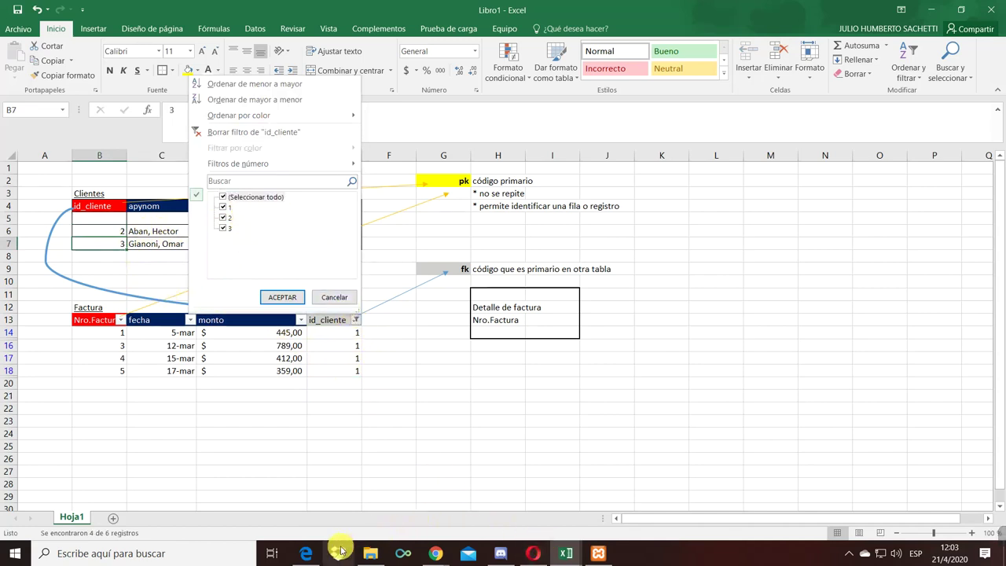
{"action": "left_click", "coordinate": [306, 553]}
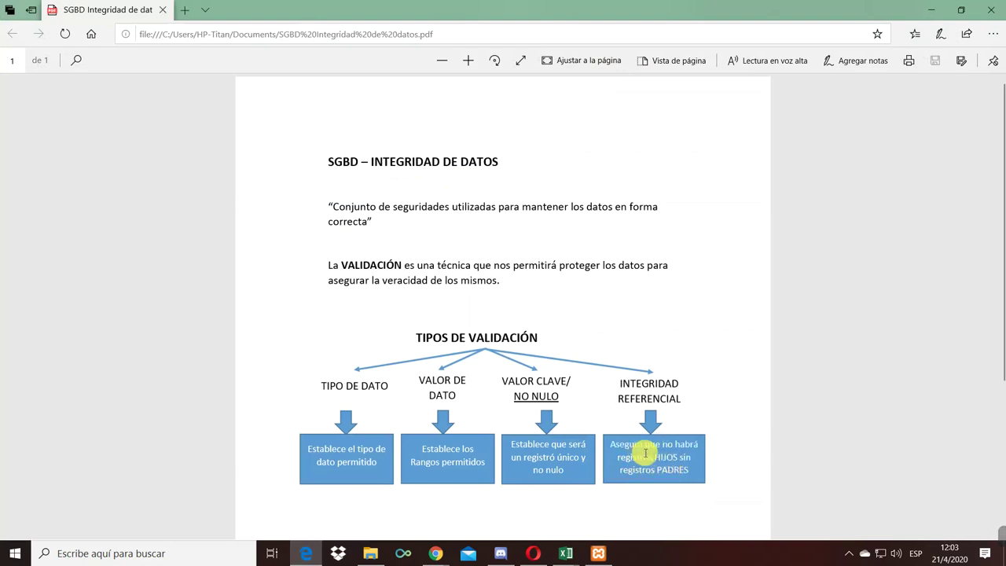
- Highlight the INTEGRIDAD REFERENCIAL text in the PDF, then return to the Excel workbook
{"action": "left_click_drag", "start_coordinate": [676, 462], "coordinate": [684, 473]}
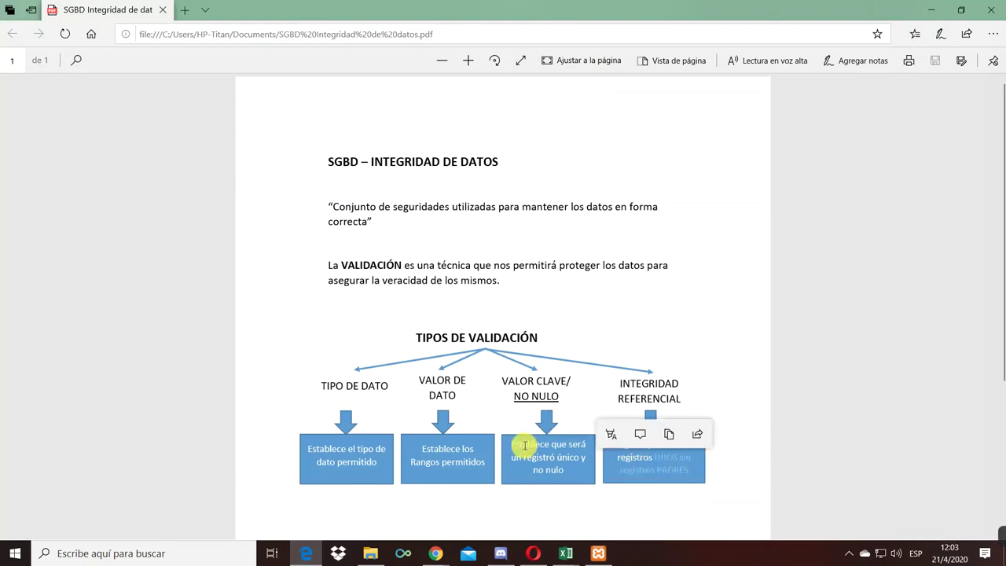
{"action": "key", "text": "alt+Tab"}
{"action": "left_click", "coordinate": [317, 383]}
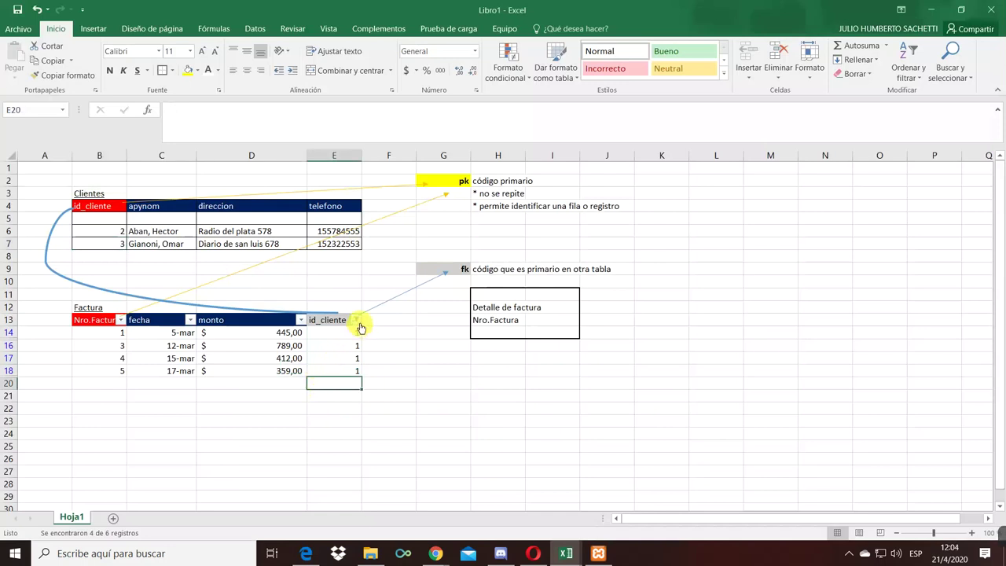
- Reset the id_cliente filter to (Seleccionar todo) and undo to restore client 1's row
{"action": "left_click", "coordinate": [357, 322]}
{"action": "left_click", "coordinate": [250, 197]}
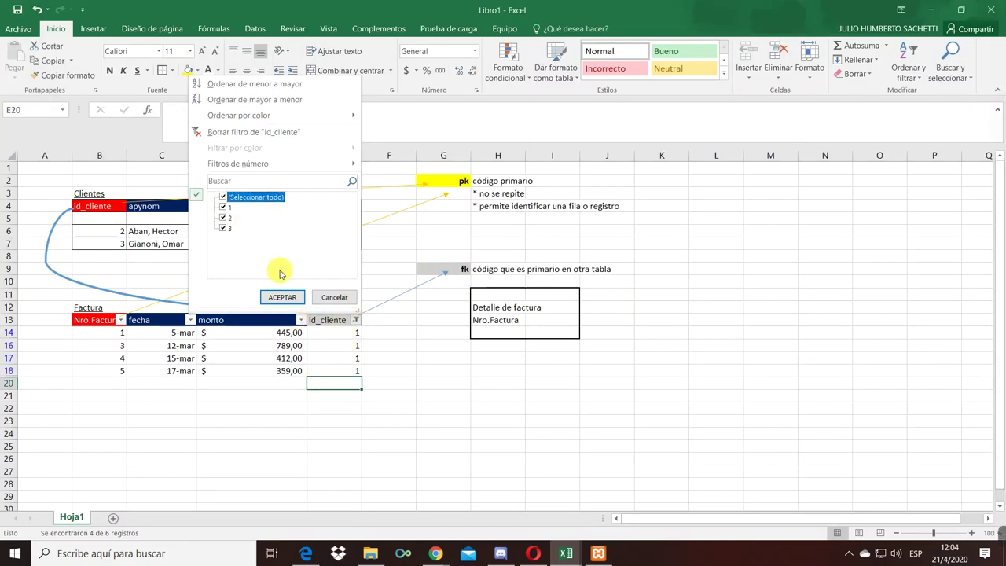
{"action": "left_click", "coordinate": [283, 296]}
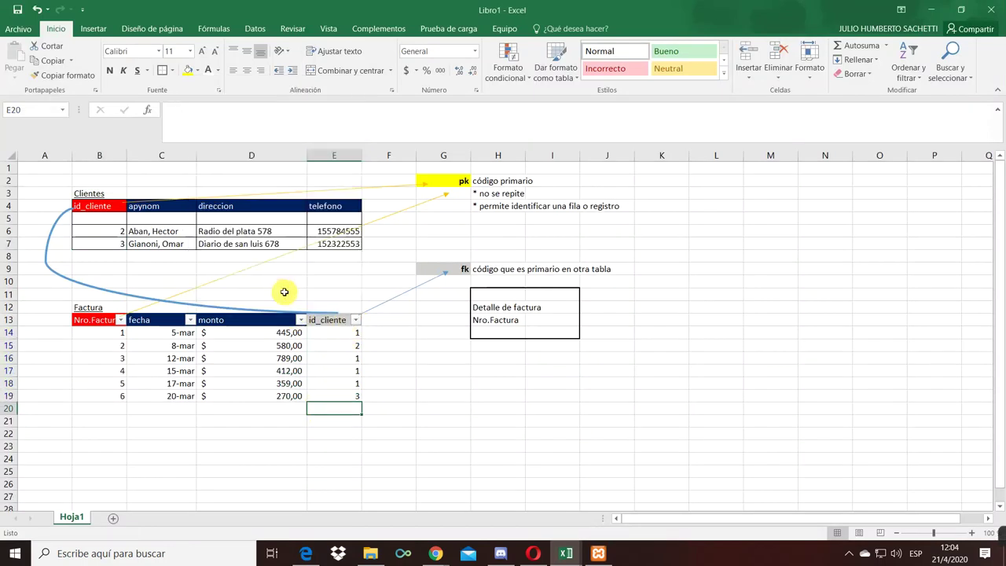
{"action": "left_click", "coordinate": [113, 222]}
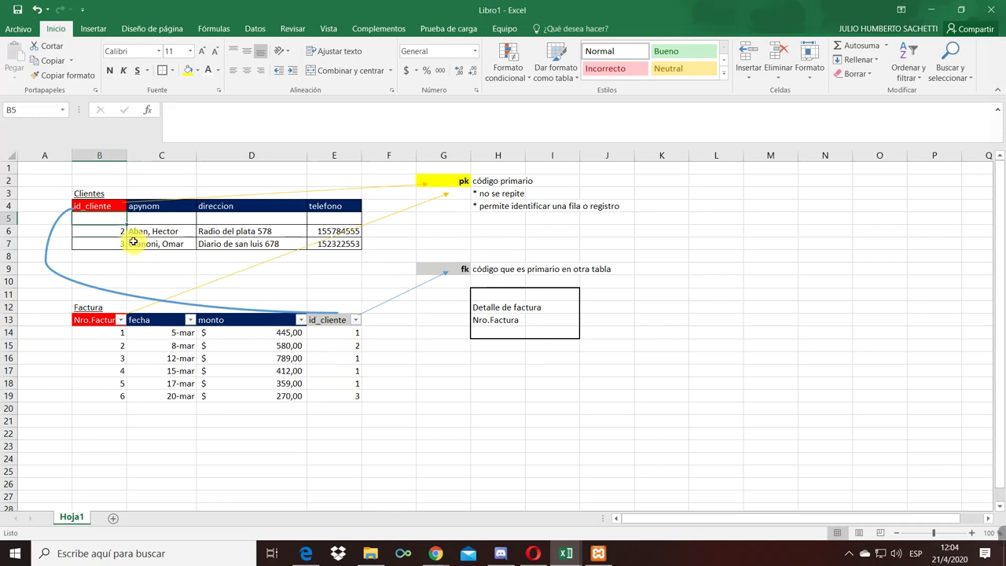
{"action": "left_click", "coordinate": [134, 230]}
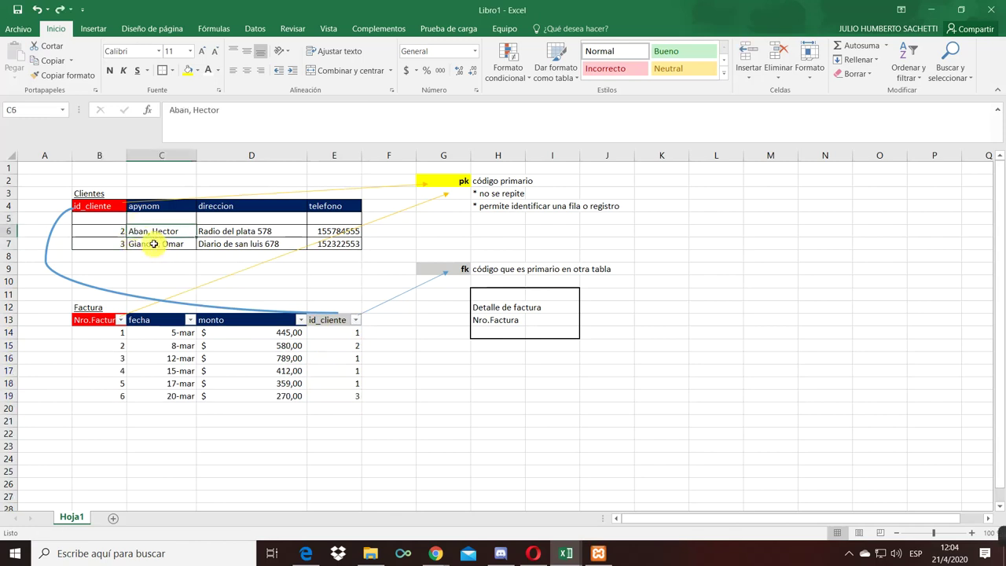
{"action": "key", "text": "ctrl+z"}
- Point out the id_cliente primary key in Clientes and matching invoice id_cliente values
{"action": "left_click", "coordinate": [146, 244]}
{"action": "left_click_drag", "start_coordinate": [101, 217], "coordinate": [126, 235]}
{"action": "left_click", "coordinate": [108, 203]}
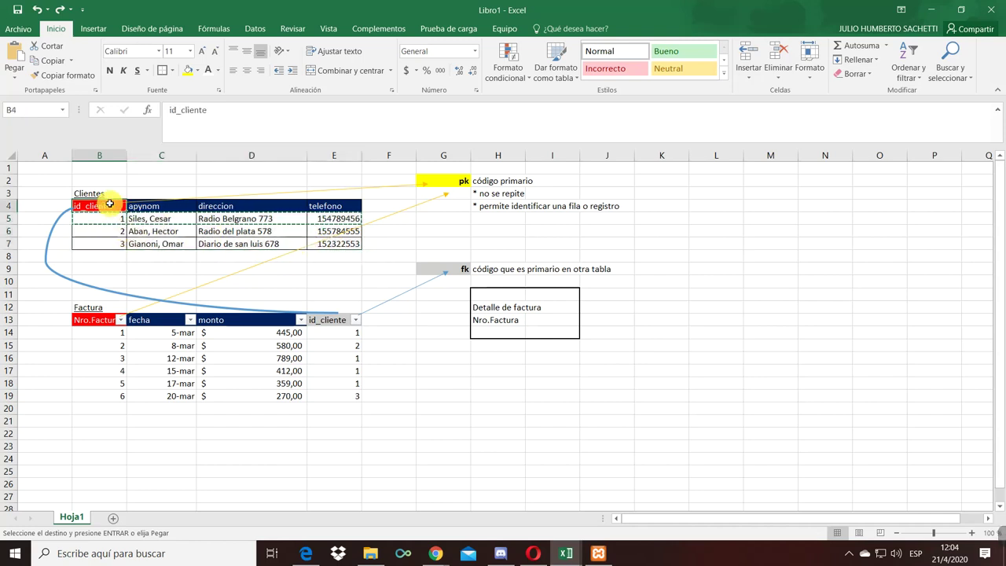
{"action": "left_click", "coordinate": [83, 223]}
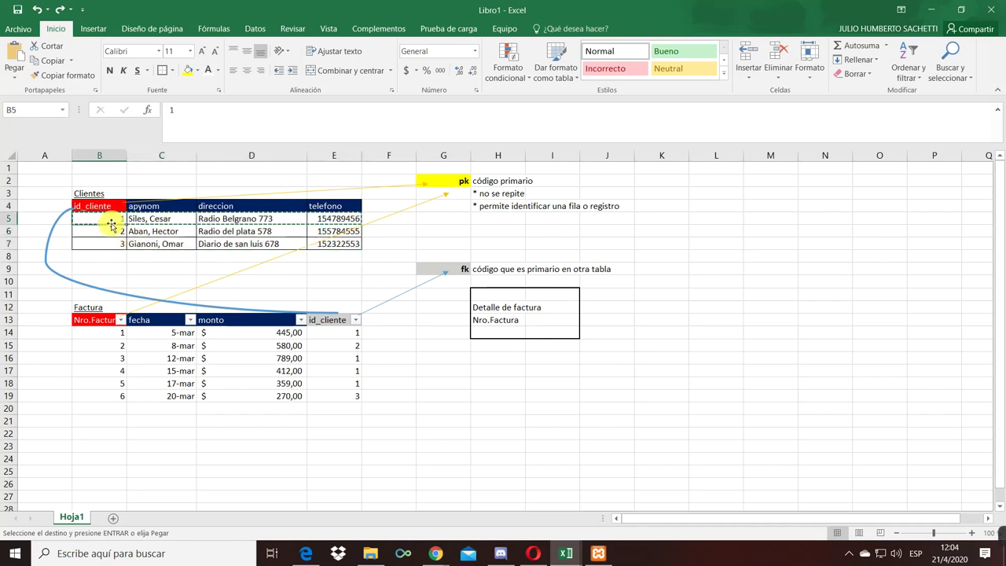
{"action": "double_click", "coordinate": [342, 333]}
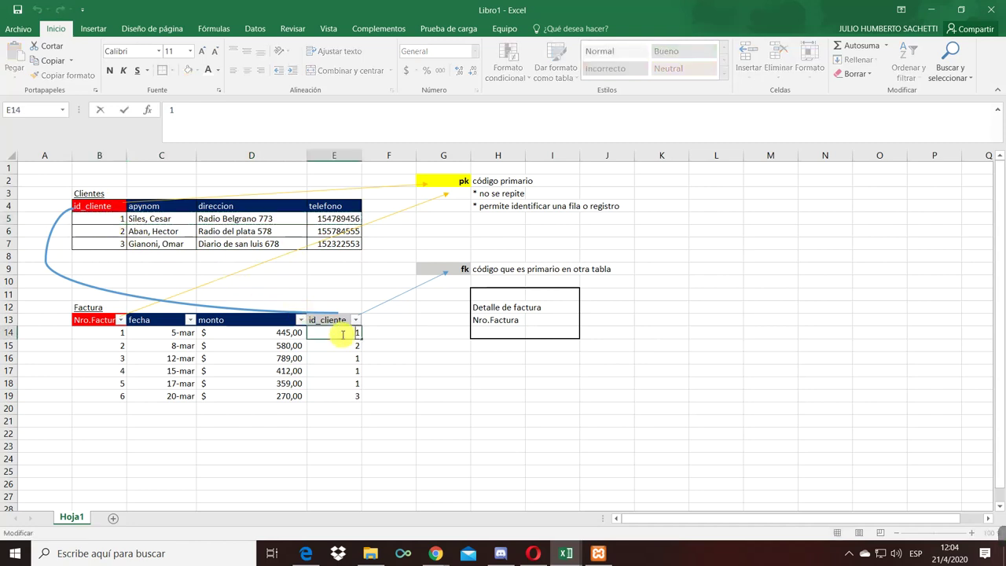
{"action": "key", "text": "Escape"}
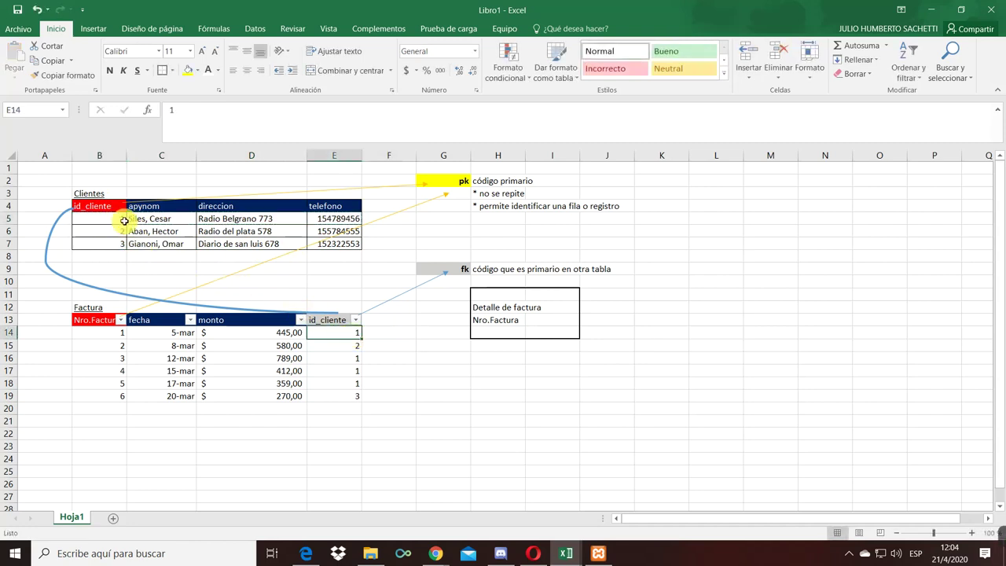
{"action": "left_click", "coordinate": [353, 345]}
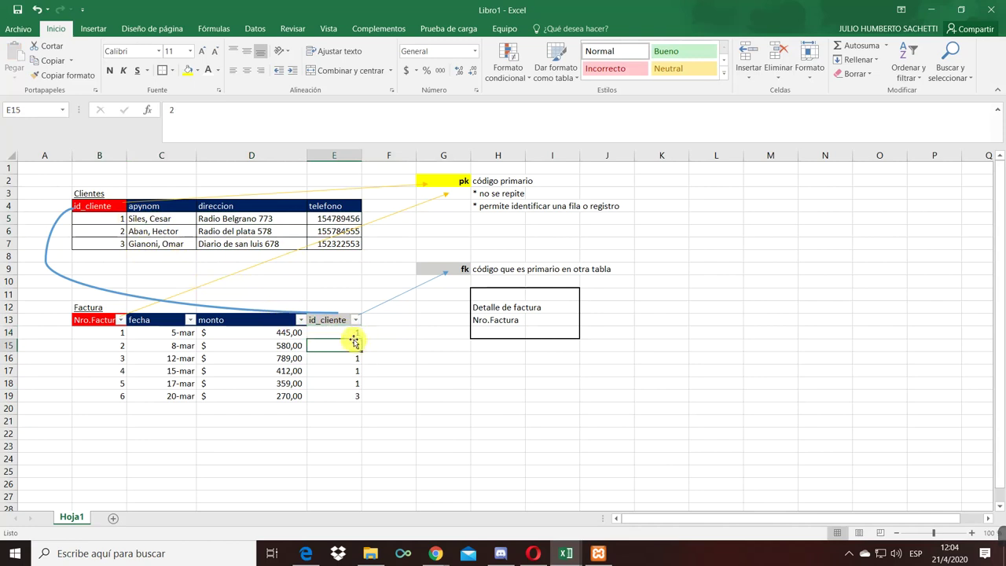
{"action": "left_click", "coordinate": [354, 332]}
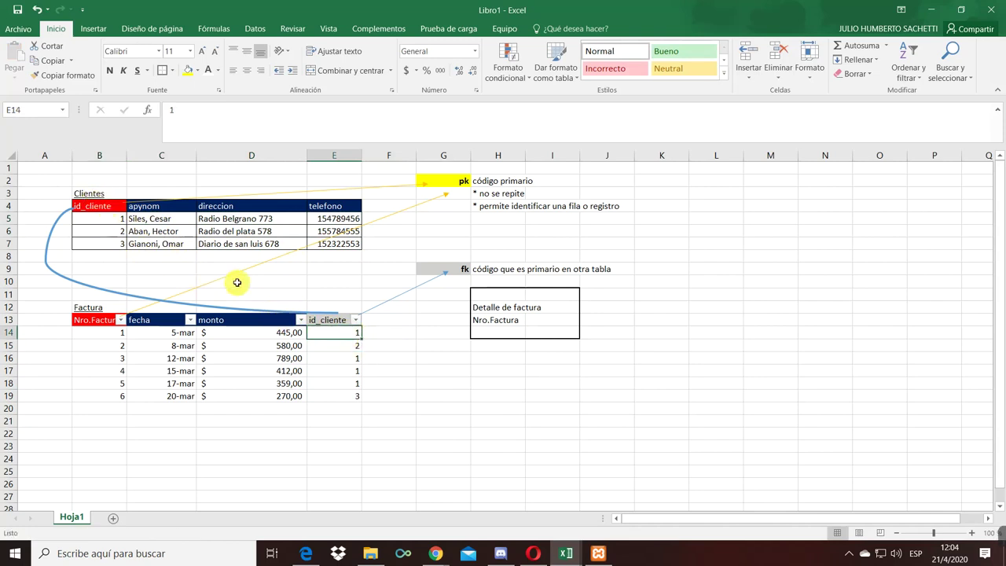
{"action": "left_click", "coordinate": [139, 255]}
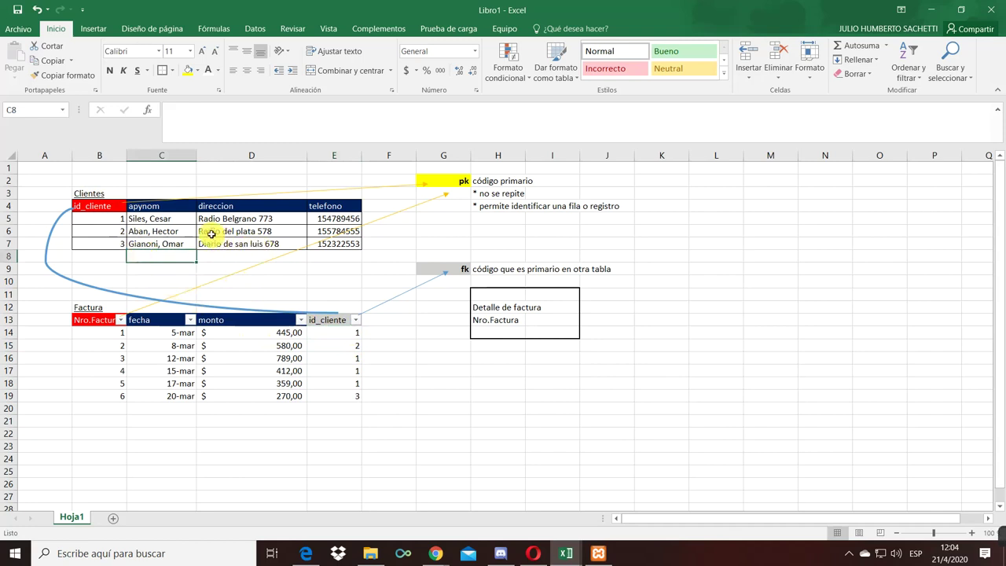
- Trace the id_cliente values down Factura, then select all client rows B5:E7
{"action": "left_click", "coordinate": [335, 381]}
{"action": "left_click", "coordinate": [344, 334]}
{"action": "left_click", "coordinate": [343, 357]}
{"action": "left_click", "coordinate": [340, 385]}
{"action": "left_click", "coordinate": [343, 394]}
{"action": "left_click", "coordinate": [357, 333]}
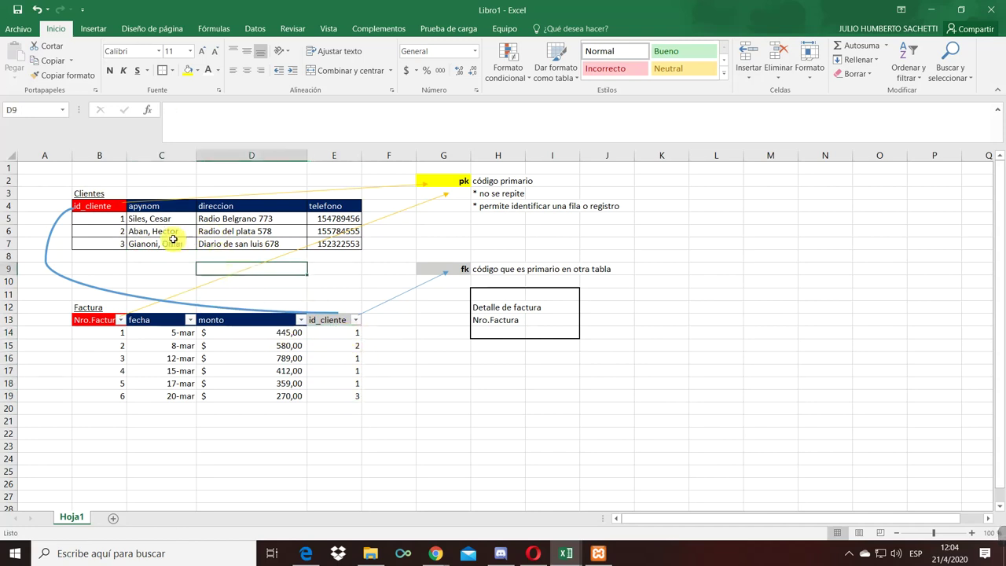
{"action": "left_click_drag", "start_coordinate": [118, 220], "coordinate": [357, 244]}
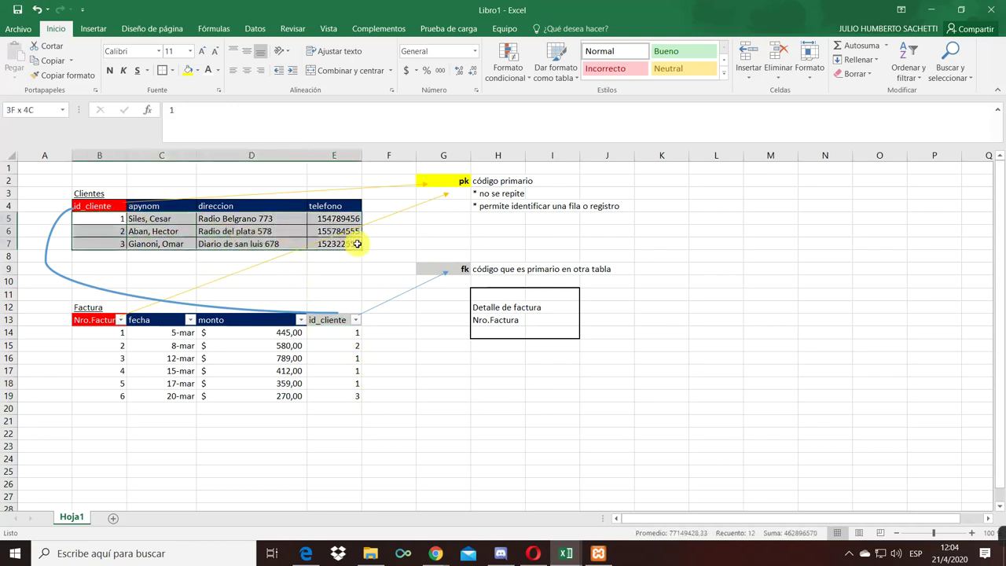